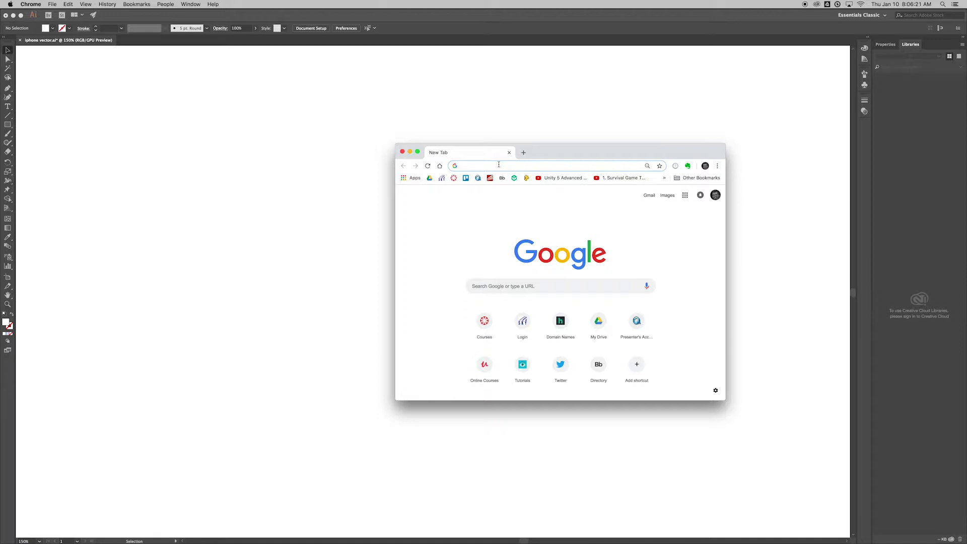
- Search Google for "iphone", dismiss the location request and show the image results
{"action": "type", "text": "ih"}
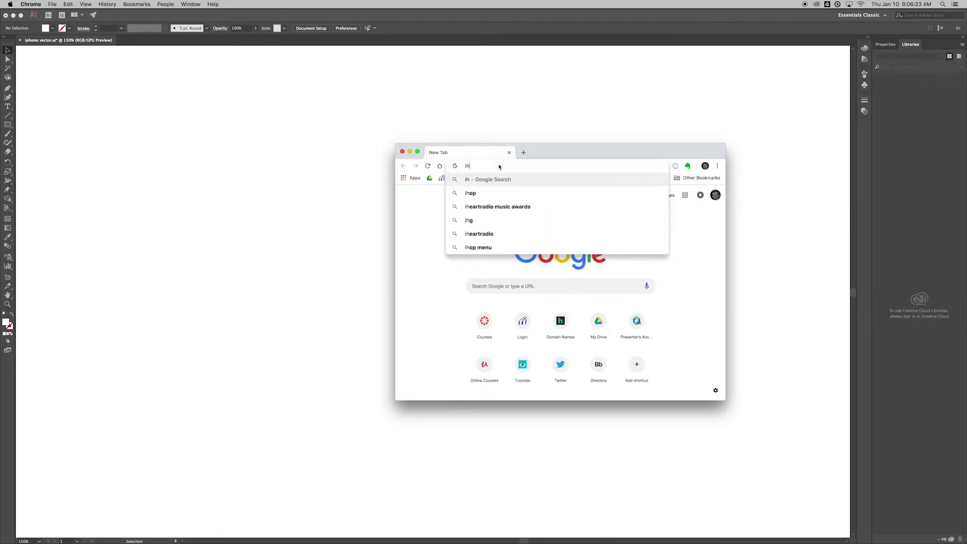
{"action": "key", "text": "BackSpace"}
{"action": "type", "text": "phone"}
{"action": "key", "text": "Return"}
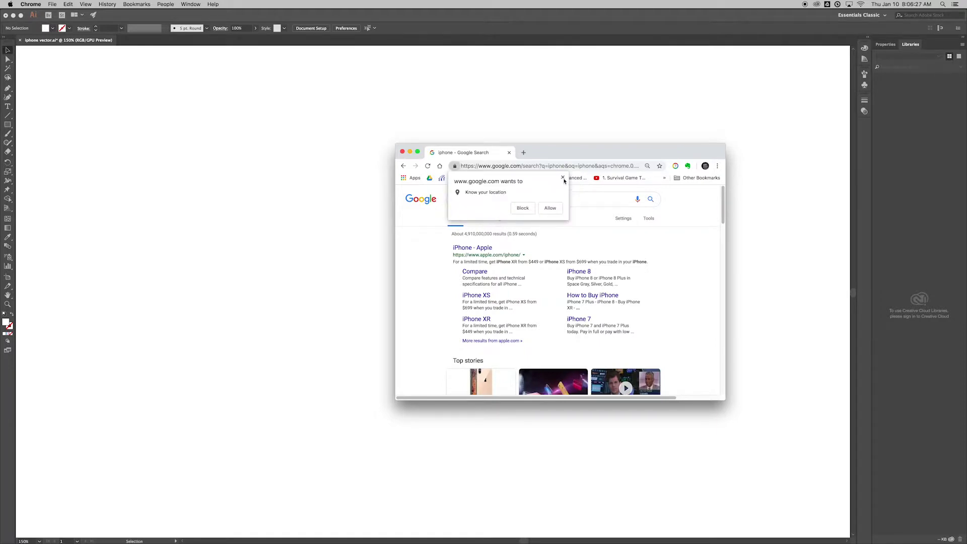
{"action": "left_click", "coordinate": [563, 178]}
{"action": "left_click", "coordinate": [498, 218]}
- Browse the iPhone image results for possible reference pictures and close the browser tab
{"action": "scroll", "coordinate": [545, 328], "scroll_direction": "down", "scroll_amount": 10}
{"action": "scroll", "coordinate": [527, 340], "scroll_direction": "down", "scroll_amount": 5}
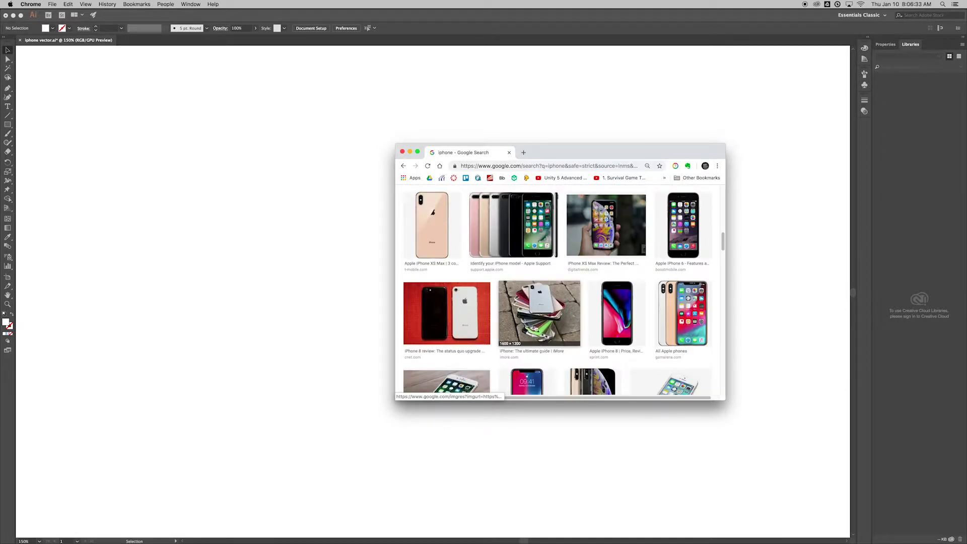
{"action": "scroll", "coordinate": [544, 317], "scroll_direction": "down", "scroll_amount": 5}
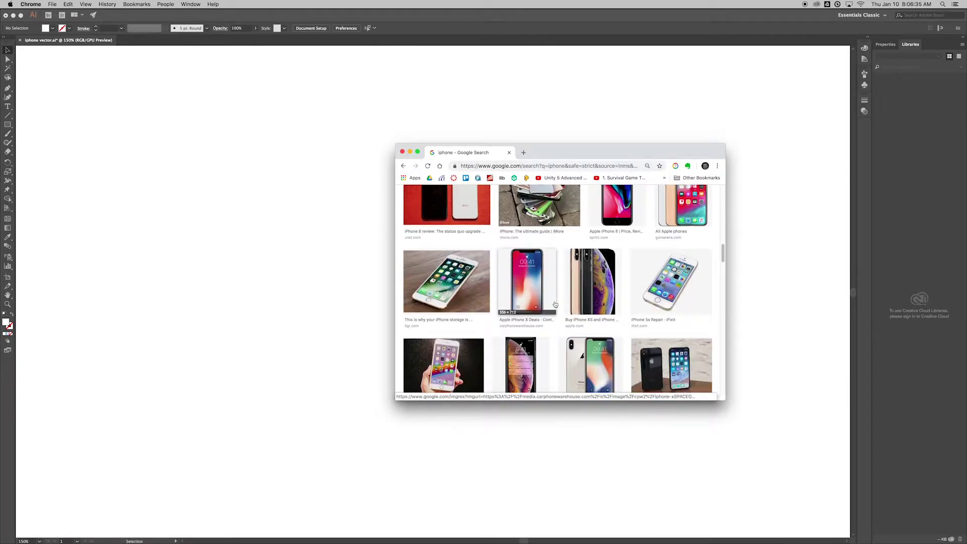
{"action": "scroll", "coordinate": [556, 209], "scroll_direction": "down", "scroll_amount": 7}
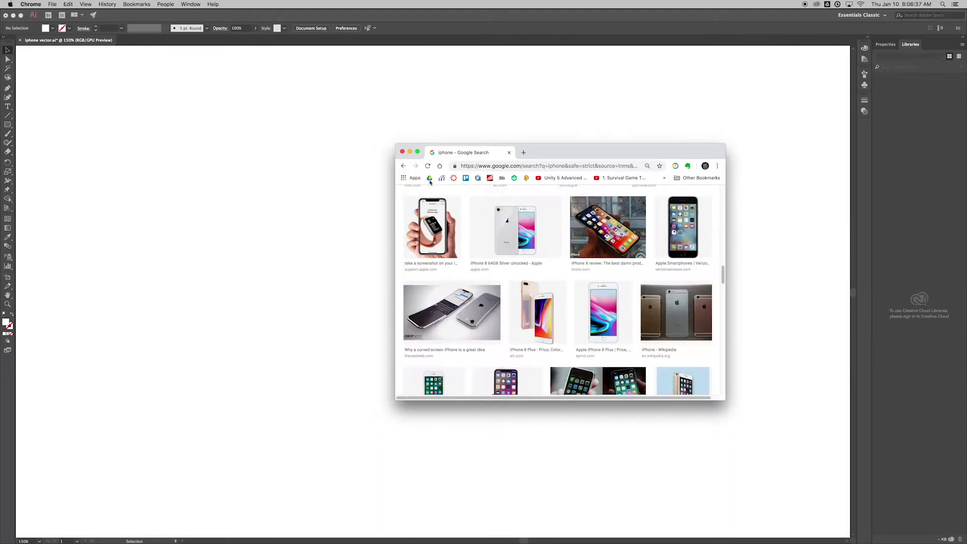
{"action": "key", "text": "super+w"}
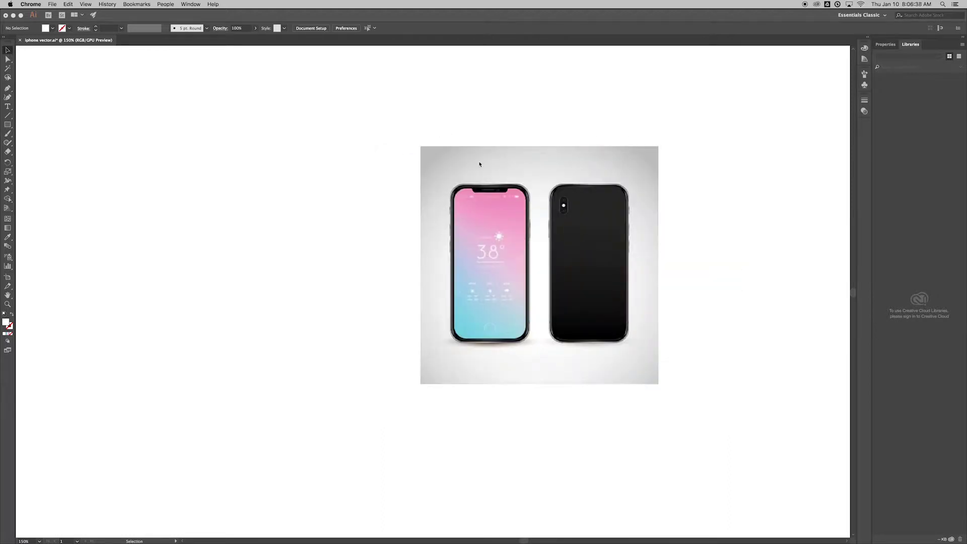
- Switch to Illustrator and look over the reference image of the front and back of the phone
{"action": "left_click", "coordinate": [544, 252]}
{"action": "key", "text": "super+equal"}
{"action": "key", "text": "super+equal"}
{"action": "key", "text": "super+1"}
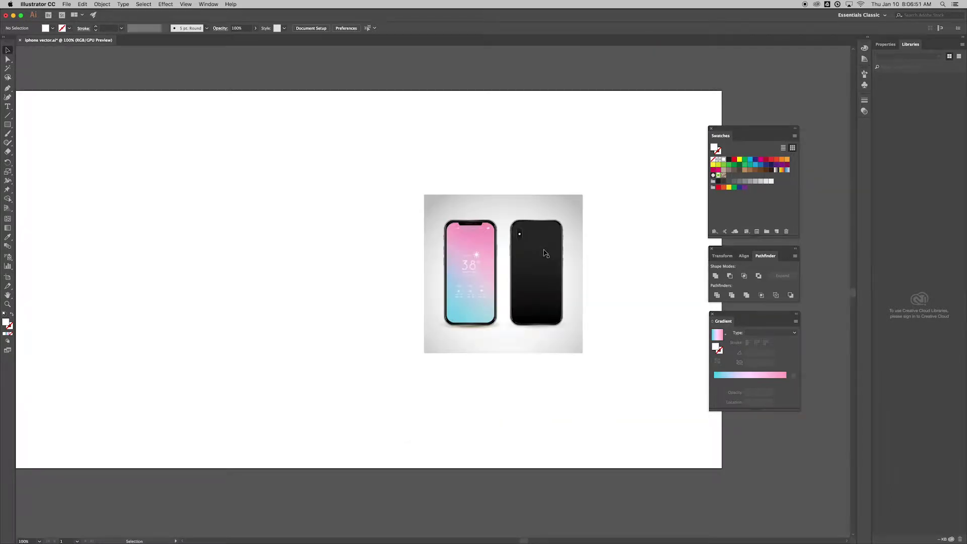
{"action": "key", "text": "space"}
{"action": "left_click_drag", "start_coordinate": [384, 306], "coordinate": [397, 323]}
{"action": "key", "text": "super+equal"}
{"action": "key", "text": "super+equal"}
{"action": "key", "text": "super+equal"}
{"action": "key", "text": "super+equal"}
{"action": "key", "text": "super+equal"}
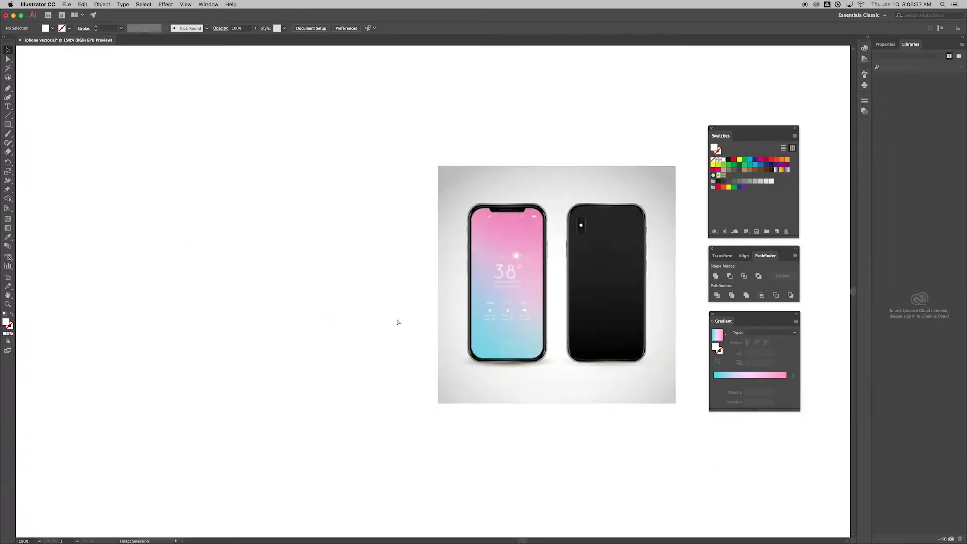
- Examine the front phone's weather screen up close, including its text, icons and gradient, and the reference image as a whole
{"action": "left_click_drag", "start_coordinate": [596, 247], "coordinate": [288, 274]}
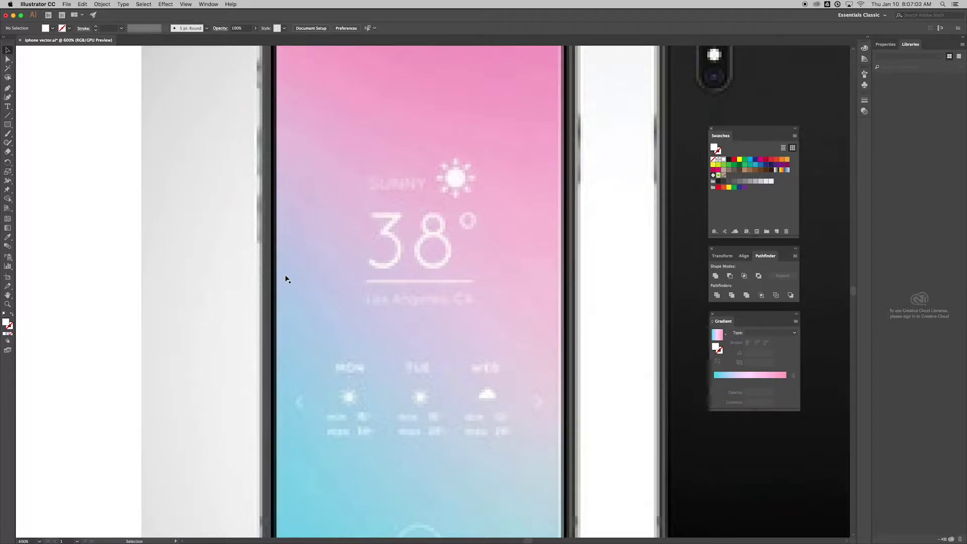
{"action": "key", "text": "super+equal"}
{"action": "key", "text": "super+equal"}
{"action": "scroll", "coordinate": [353, 201], "scroll_direction": "up", "scroll_amount": 1}
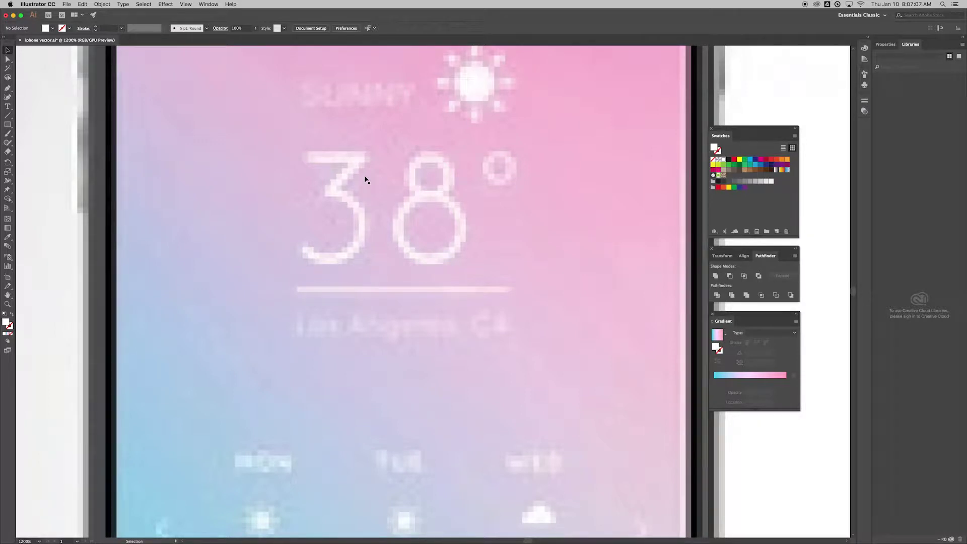
{"action": "key", "text": "super+minus"}
{"action": "key", "text": "super+minus"}
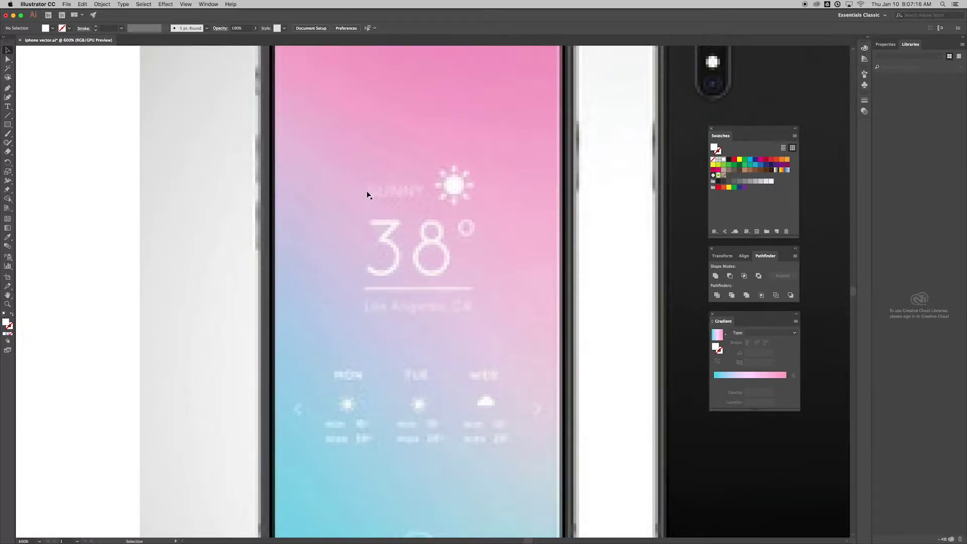
{"action": "key", "text": "super+minus"}
{"action": "key", "text": "super+minus"}
{"action": "left_click_drag", "start_coordinate": [458, 271], "coordinate": [454, 265]}
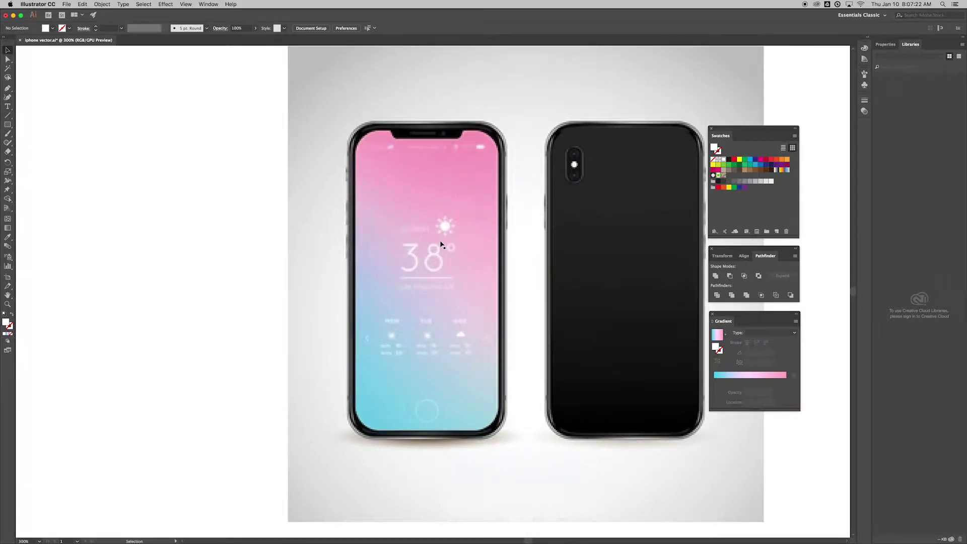
{"action": "key", "text": "super+minus"}
{"action": "key", "text": "super+minus"}
{"action": "left_click_drag", "start_coordinate": [383, 281], "coordinate": [431, 272]}
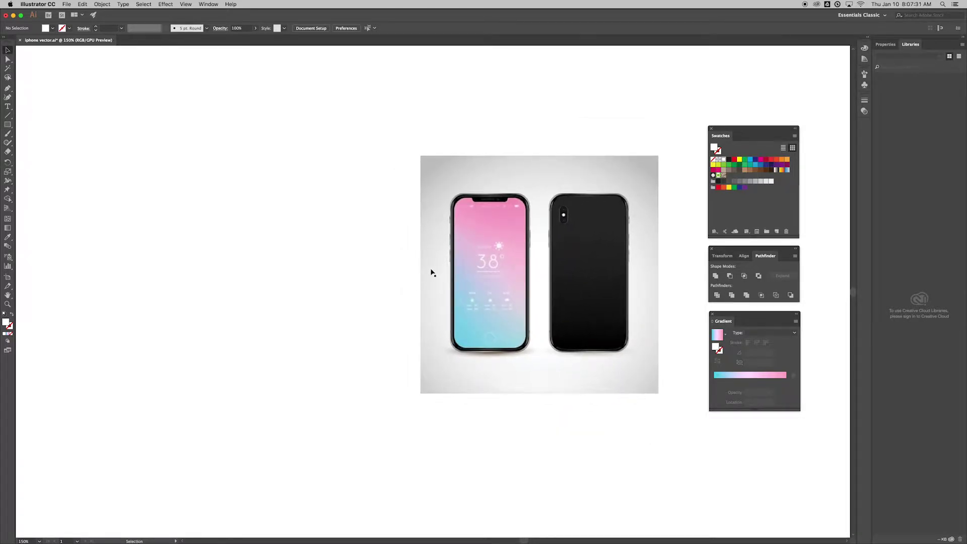
- Draw a closed, irregular four-sided shape with the Pen tool in the blank area beside the reference image
{"action": "key", "text": "p"}
{"action": "left_click", "coordinate": [247, 199]}
{"action": "left_click", "coordinate": [310, 187]}
{"action": "left_click", "coordinate": [324, 230]}
{"action": "left_click", "coordinate": [257, 235]}
{"action": "left_click", "coordinate": [246, 200]}
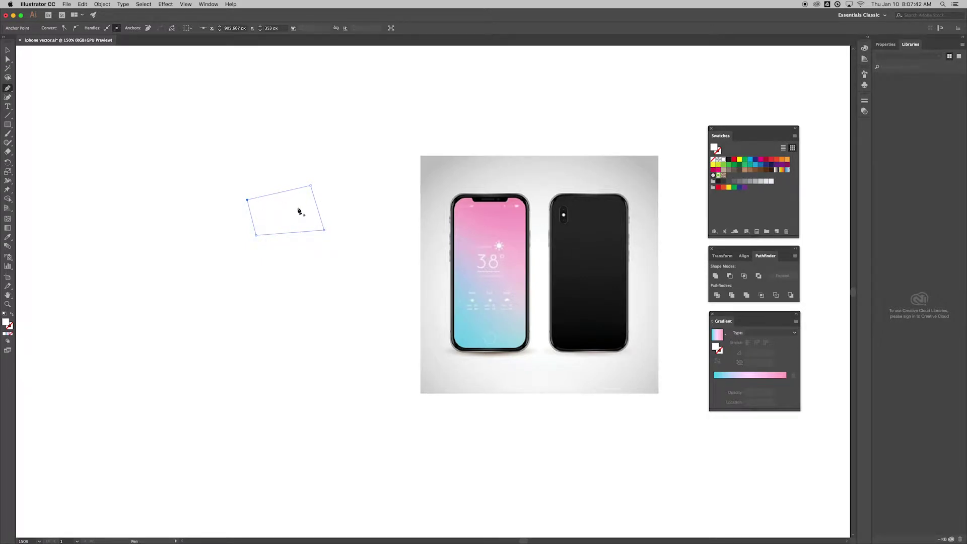
- Enlarge the four-sided shape to about 155 by 118 px
{"action": "left_click", "coordinate": [8, 50]}
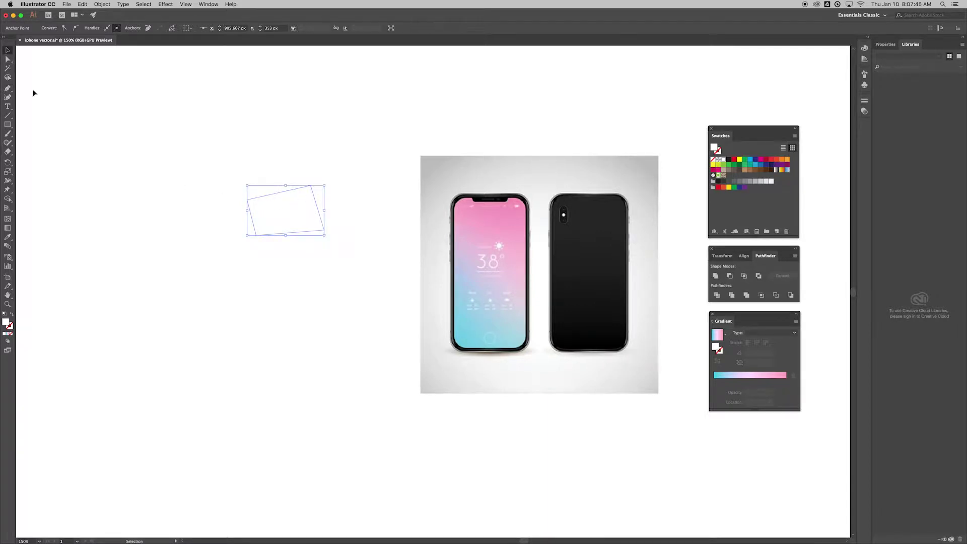
{"action": "left_click_drag", "start_coordinate": [326, 185], "coordinate": [368, 147]}
{"action": "left_click", "coordinate": [282, 219]}
{"action": "left_click", "coordinate": [288, 209]}
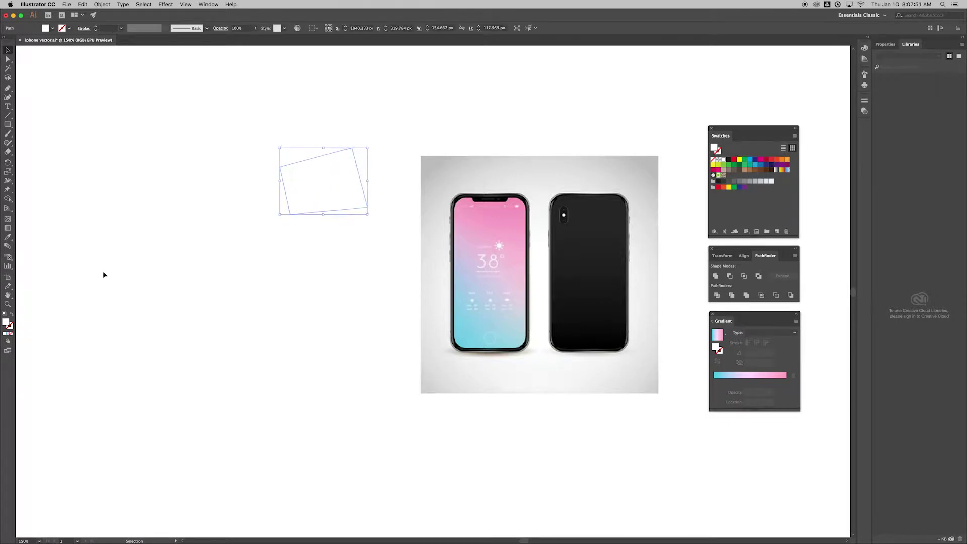
- Set the fill of the four-sided shape to bright cyan and move it farther from the reference image
{"action": "double_click", "coordinate": [6, 323]}
{"action": "left_click", "coordinate": [460, 392]}
{"action": "left_click", "coordinate": [550, 386]}
{"action": "left_click_drag", "start_coordinate": [324, 179], "coordinate": [242, 208]}
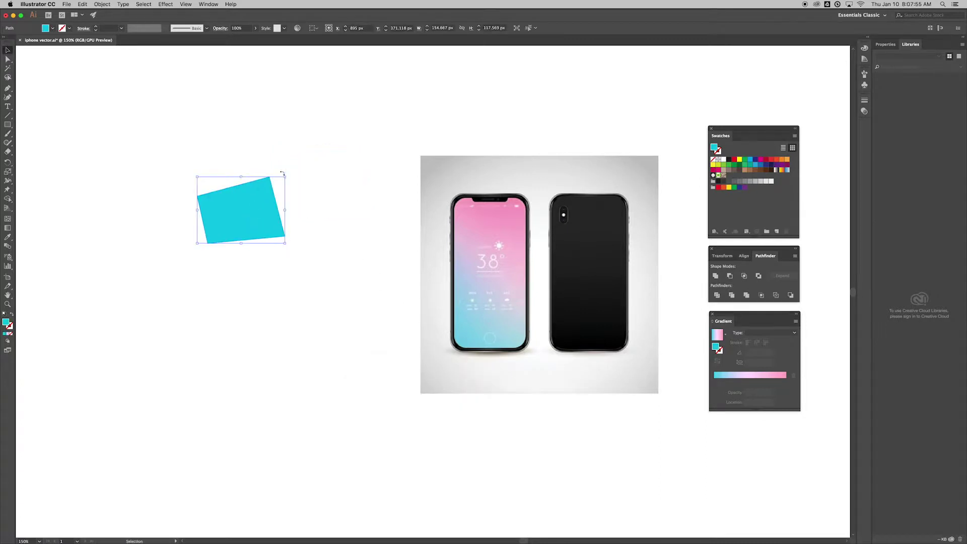
- Enlarge the cyan four-sided shape further, move it around the blank area and delete it
{"action": "left_click_drag", "start_coordinate": [288, 178], "coordinate": [391, 95]}
{"action": "left_click", "coordinate": [344, 135]}
{"action": "left_click", "coordinate": [302, 144]}
{"action": "left_click_drag", "start_coordinate": [353, 121], "coordinate": [227, 176]}
{"action": "left_click_drag", "start_coordinate": [265, 146], "coordinate": [216, 188]}
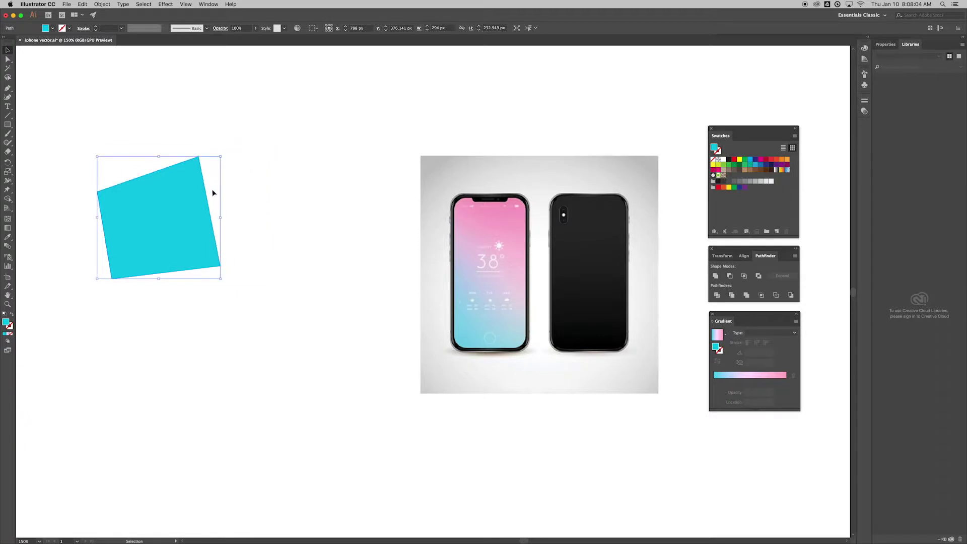
{"action": "key", "text": "Delete"}
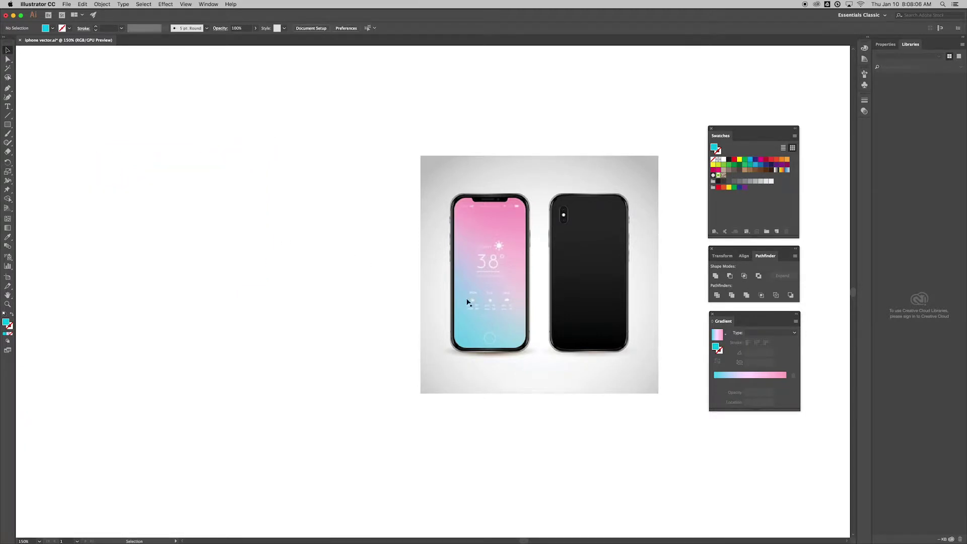
- Draw a rectangle over the front phone's screen and adjust its edges to about 127 by 265 px
{"action": "key", "text": "ctrl+equal"}
{"action": "key", "text": "ctrl+equal"}
{"action": "left_click_drag", "start_coordinate": [453, 310], "coordinate": [391, 300]}
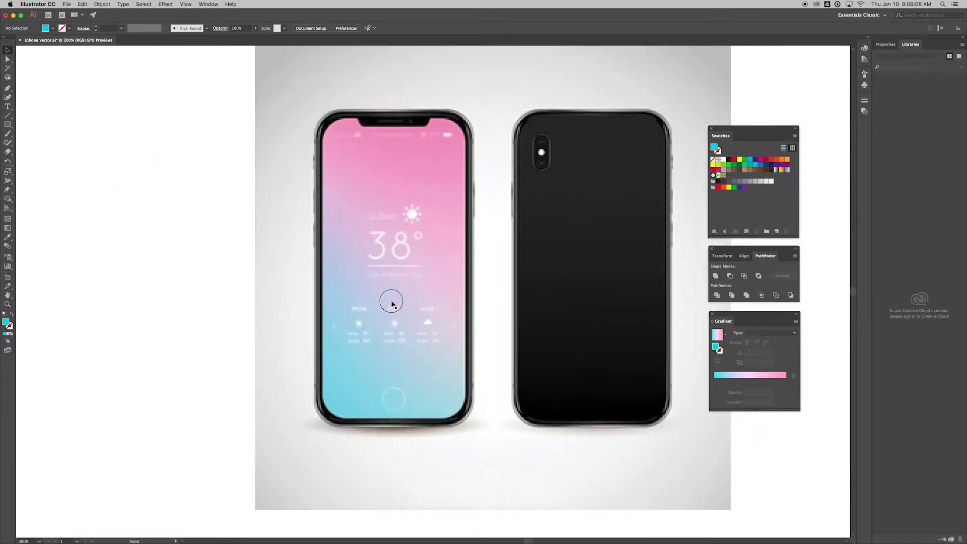
{"action": "key", "text": "m"}
{"action": "left_click_drag", "start_coordinate": [322, 120], "coordinate": [464, 420]}
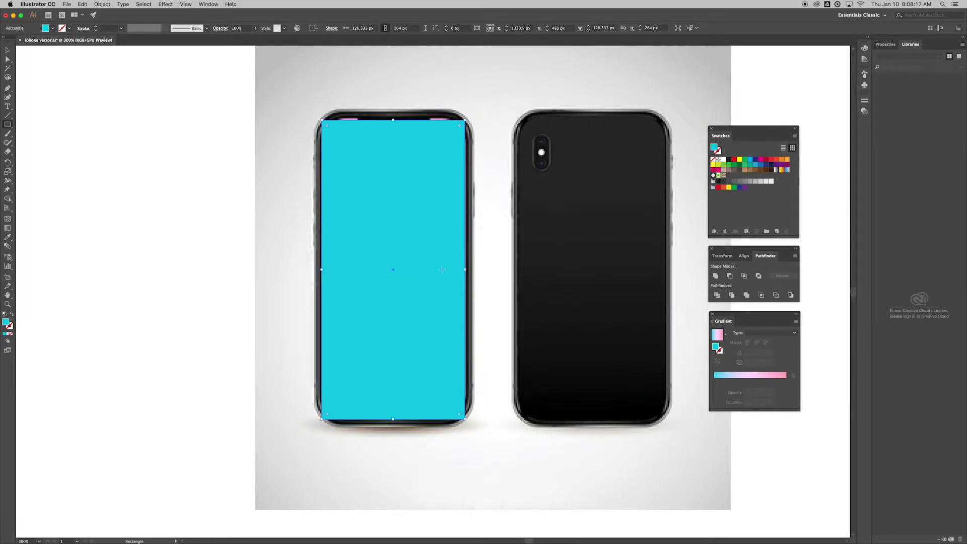
{"action": "left_click_drag", "start_coordinate": [464, 271], "coordinate": [466, 272]}
{"action": "mouse_move", "coordinate": [321, 271]}
{"action": "left_mouse_down"}
{"action": "mouse_move", "coordinate": [332, 272]}
{"action": "mouse_move", "coordinate": [322, 273]}
{"action": "left_mouse_up"}
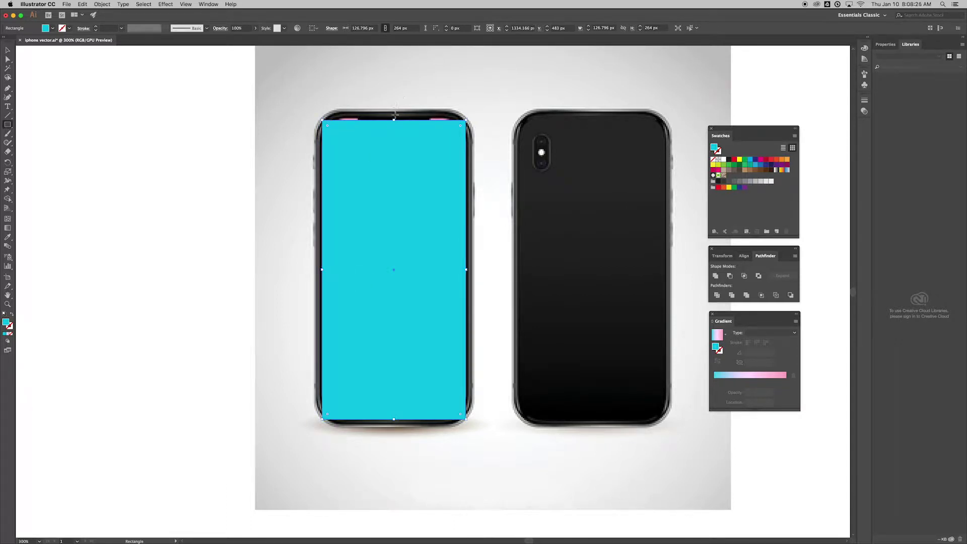
{"action": "left_click_drag", "start_coordinate": [395, 119], "coordinate": [394, 117]}
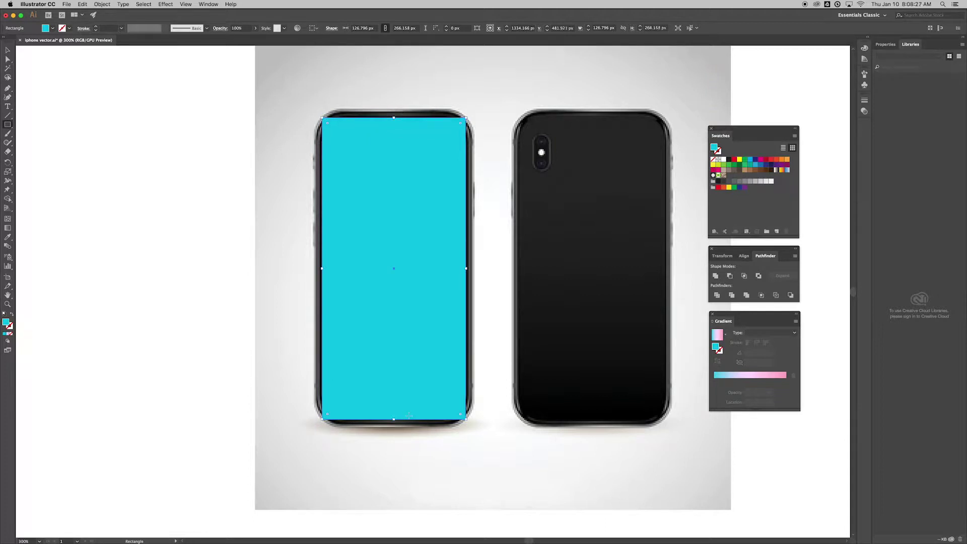
{"action": "left_click_drag", "start_coordinate": [397, 419], "coordinate": [394, 419]}
- Round the rectangle's corners to about 22 px and move it to the blank area beside the reference image
{"action": "left_click_drag", "start_coordinate": [462, 126], "coordinate": [439, 147]}
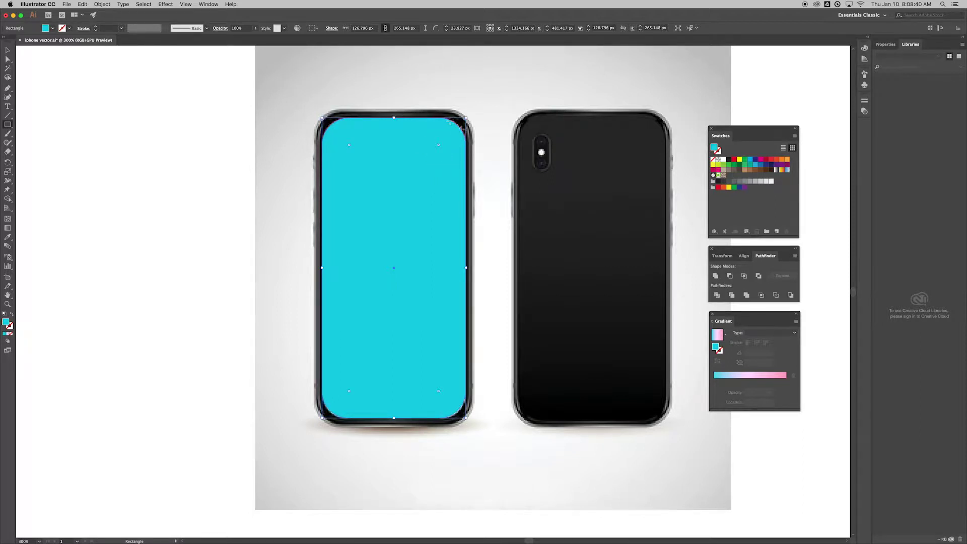
{"action": "left_click", "coordinate": [439, 146]}
{"action": "left_click", "coordinate": [7, 50]}
{"action": "left_click_drag", "start_coordinate": [380, 273], "coordinate": [134, 272]}
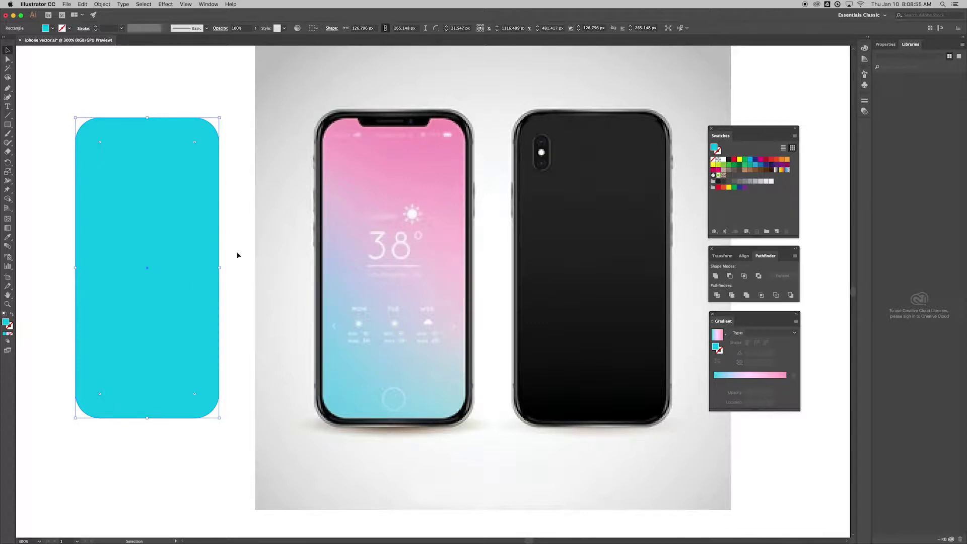
{"action": "left_click", "coordinate": [240, 218]}
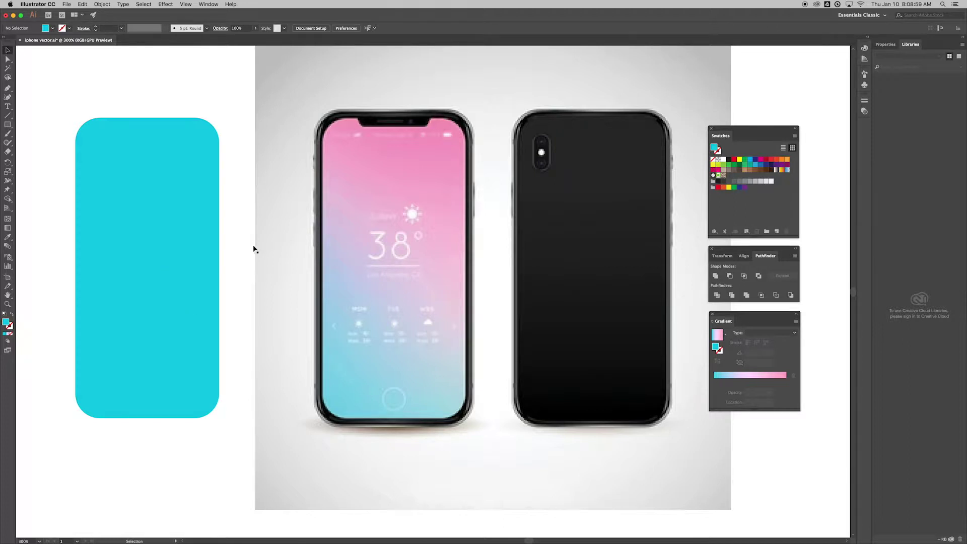
- Draw a row of three small squares, about 26 to 28 px wide, above the cyan rounded rectangle
{"action": "scroll", "coordinate": [246, 248], "scroll_direction": "up", "scroll_amount": 3}
{"action": "scroll", "coordinate": [247, 249], "scroll_direction": "left", "scroll_amount": 3}
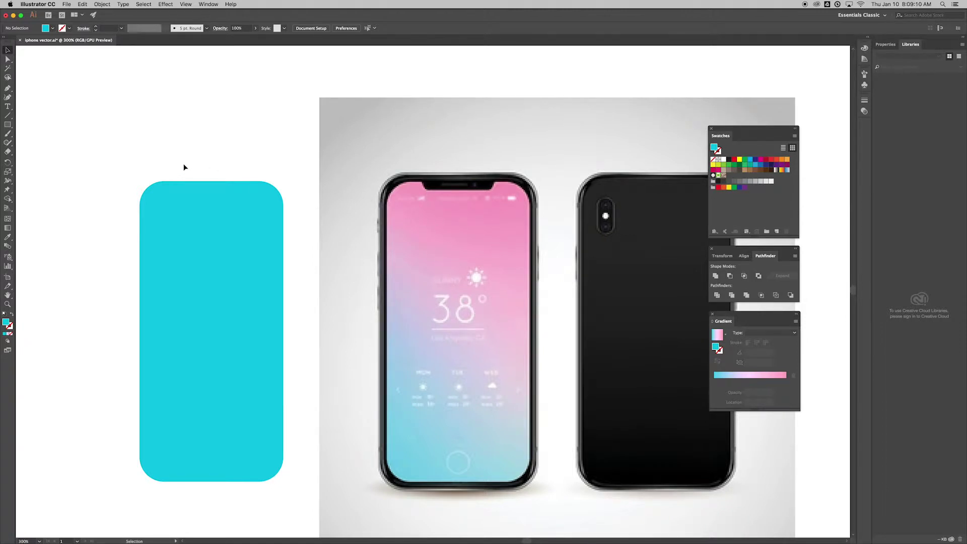
{"action": "key", "text": "m"}
{"action": "left_click_drag", "start_coordinate": [146, 110], "coordinate": [250, 140]}
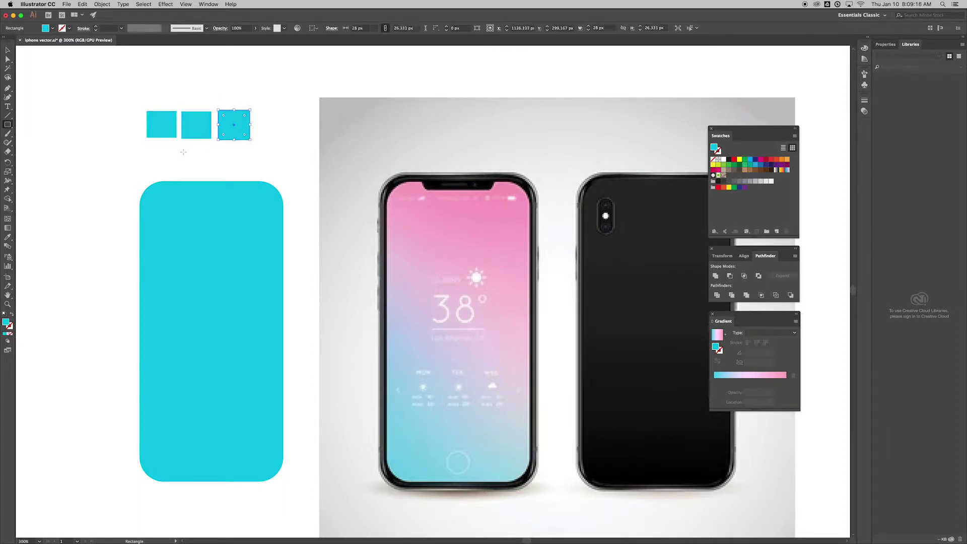
- Fill the rightmost small square with pink sampled from the phone screen's upper corner and the middle one with light blue from its lower area
{"action": "key", "text": "i"}
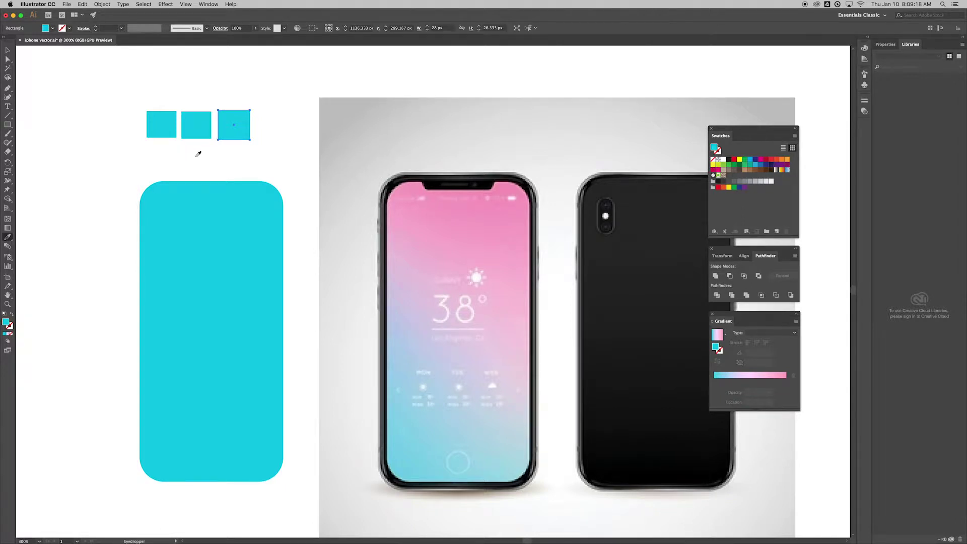
{"action": "left_click", "coordinate": [519, 188]}
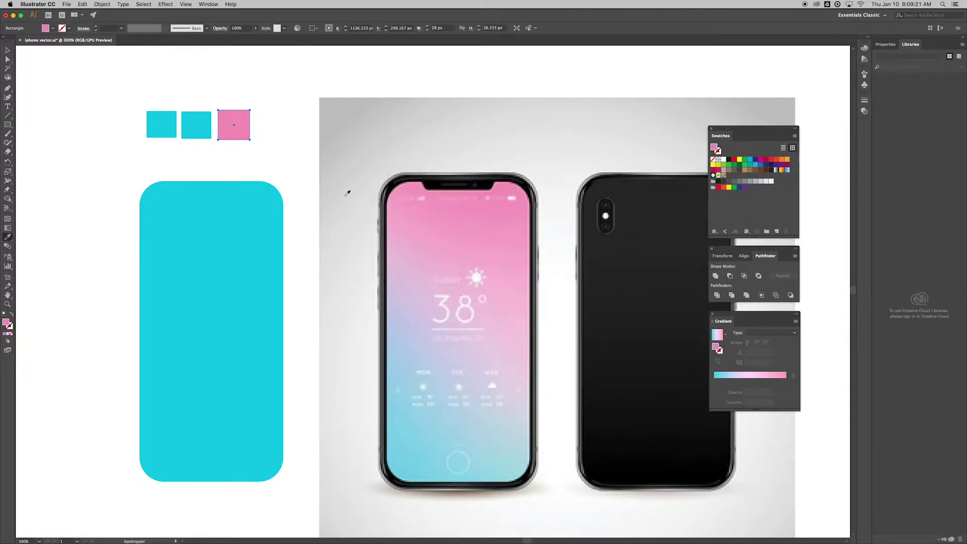
{"action": "left_click", "coordinate": [7, 50]}
{"action": "left_click", "coordinate": [185, 125]}
{"action": "key", "text": "i"}
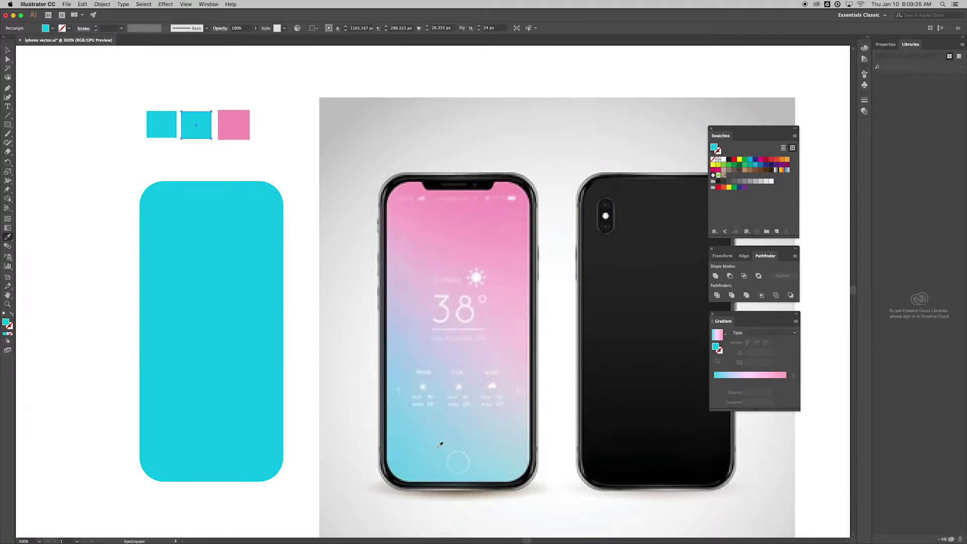
{"action": "left_click", "coordinate": [410, 463]}
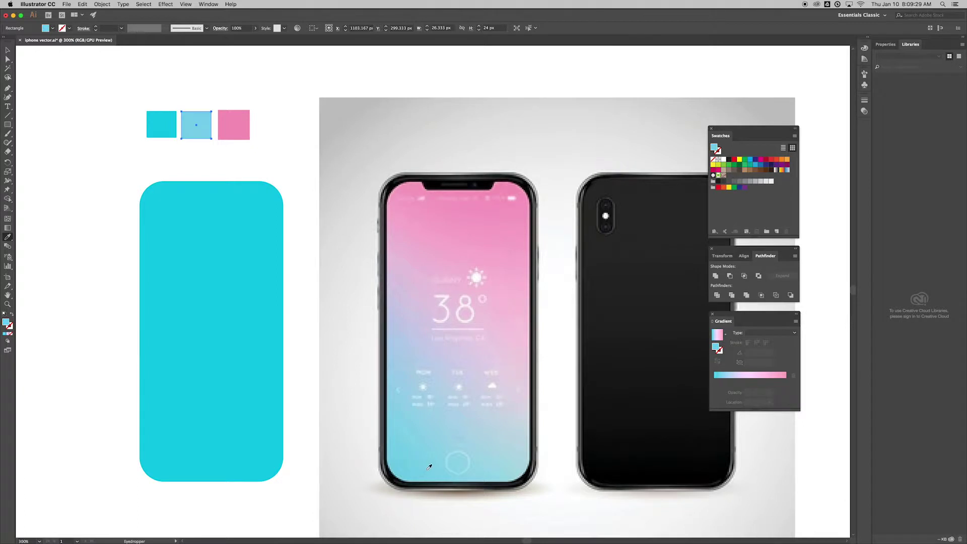
- Fill the leftmost small square with near-black sampled from the front phone's dark frame, then deselect it
{"action": "key", "text": "v"}
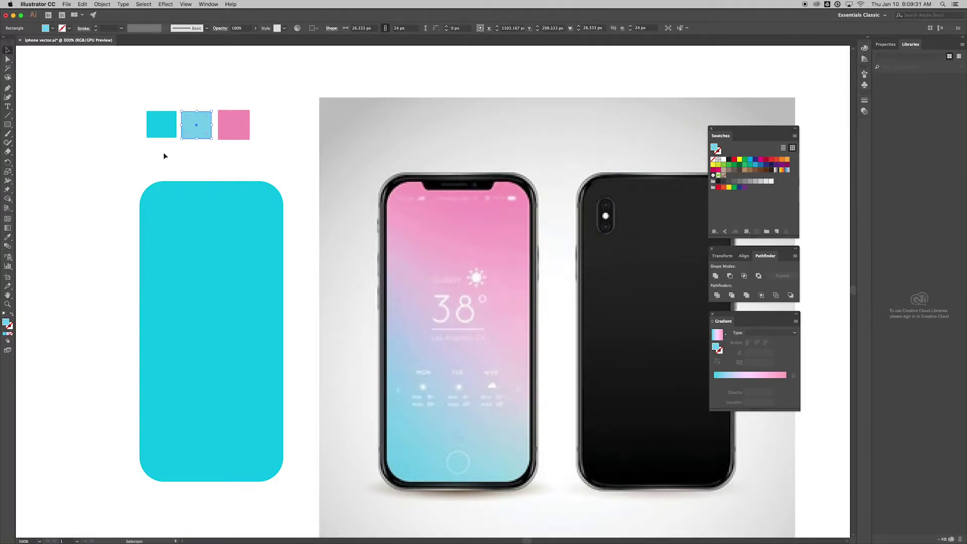
{"action": "left_click", "coordinate": [160, 129]}
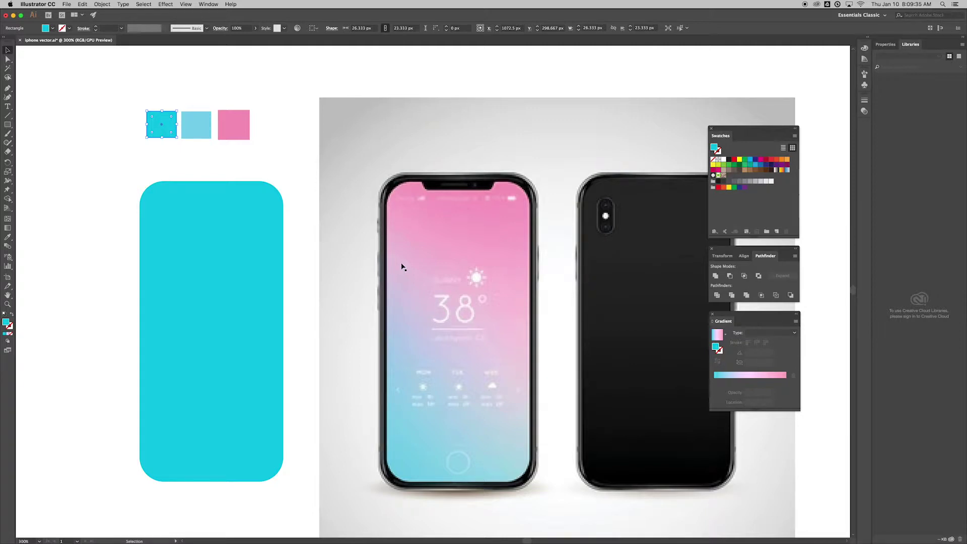
{"action": "key", "text": "i"}
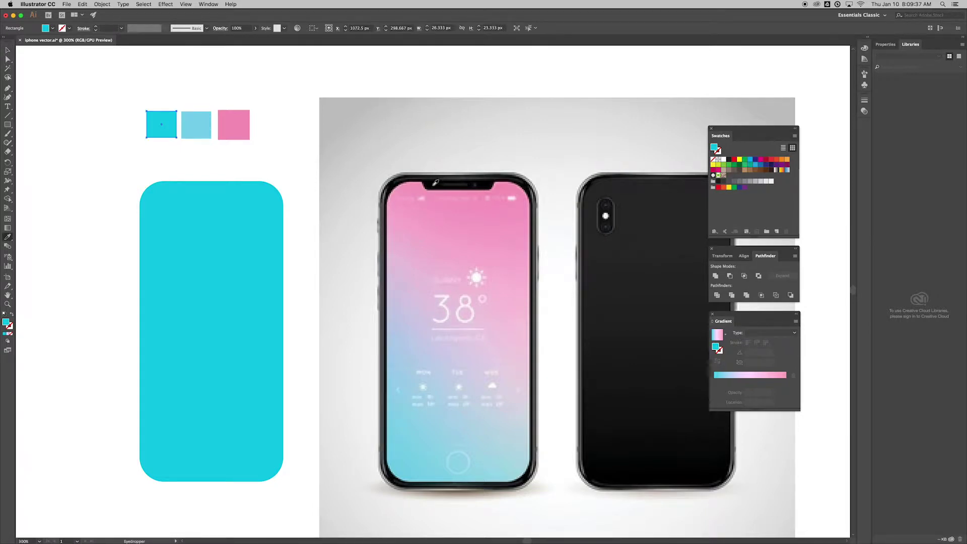
{"action": "left_click", "coordinate": [436, 183]}
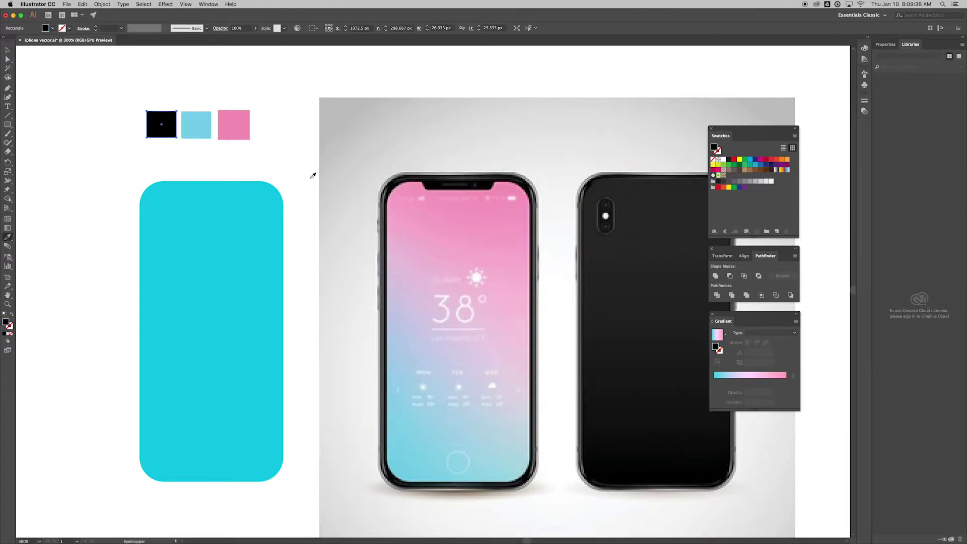
{"action": "left_click", "coordinate": [428, 177]}
{"action": "left_click", "coordinate": [9, 50]}
{"action": "left_click", "coordinate": [56, 106]}
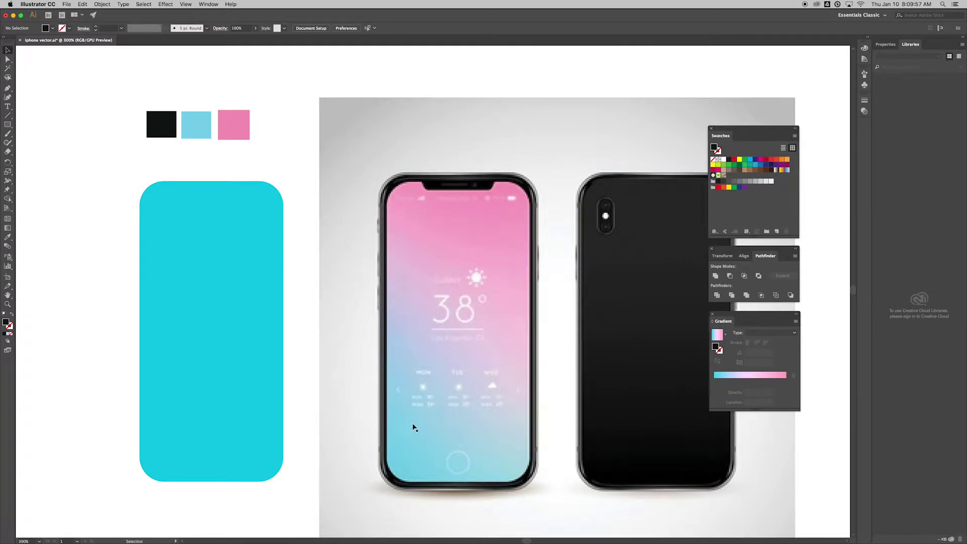
- Copy the cyan rounded rectangle and paste the duplicate in place, exactly over the original
{"action": "left_click", "coordinate": [257, 312]}
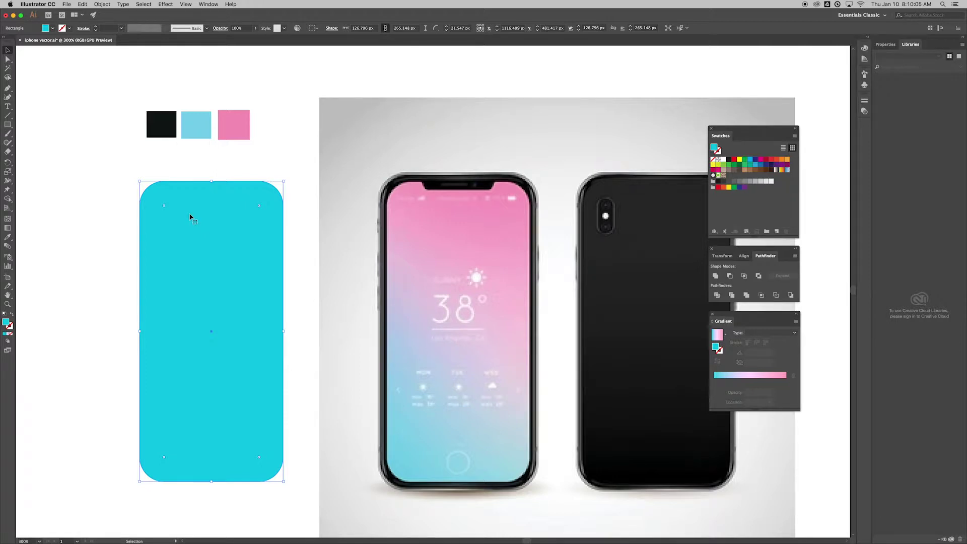
{"action": "left_click", "coordinate": [82, 4]}
{"action": "key", "text": "super+c"}
{"action": "left_click", "coordinate": [82, 4]}
{"action": "left_click", "coordinate": [100, 47]}
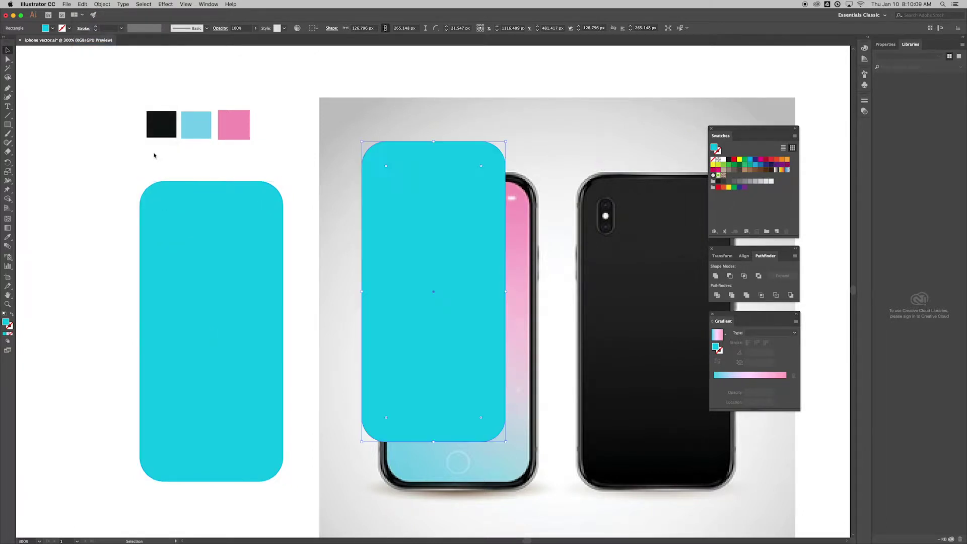
{"action": "key", "text": "super+z"}
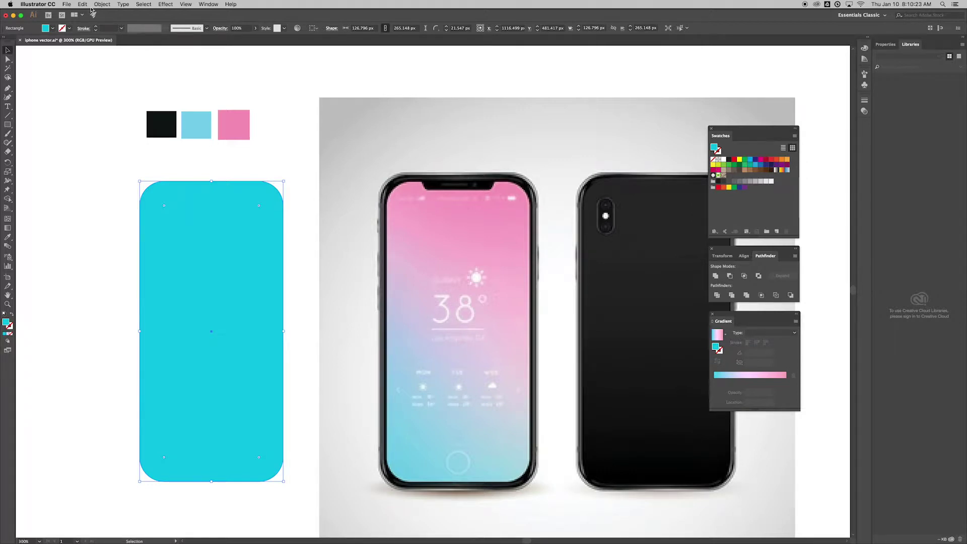
{"action": "left_click", "coordinate": [84, 5]}
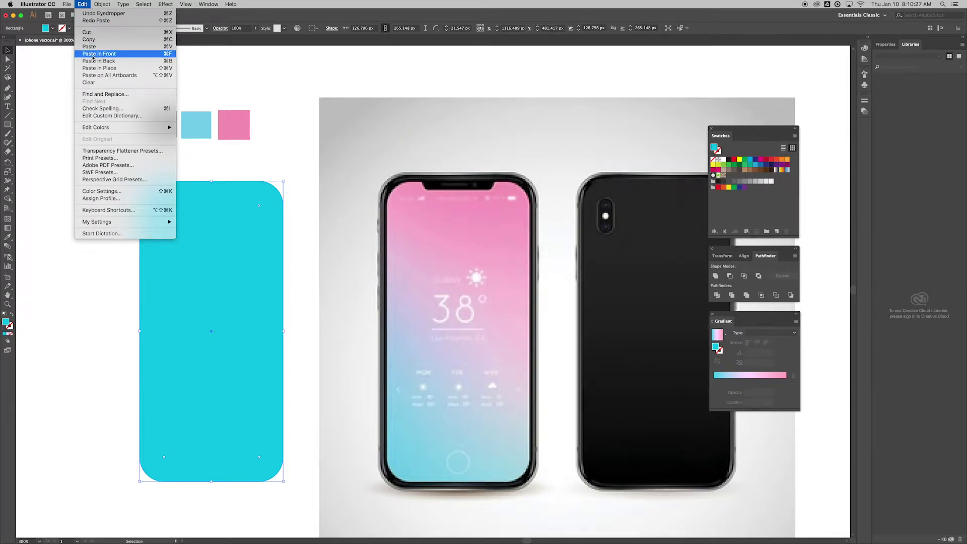
{"action": "left_click", "coordinate": [104, 70]}
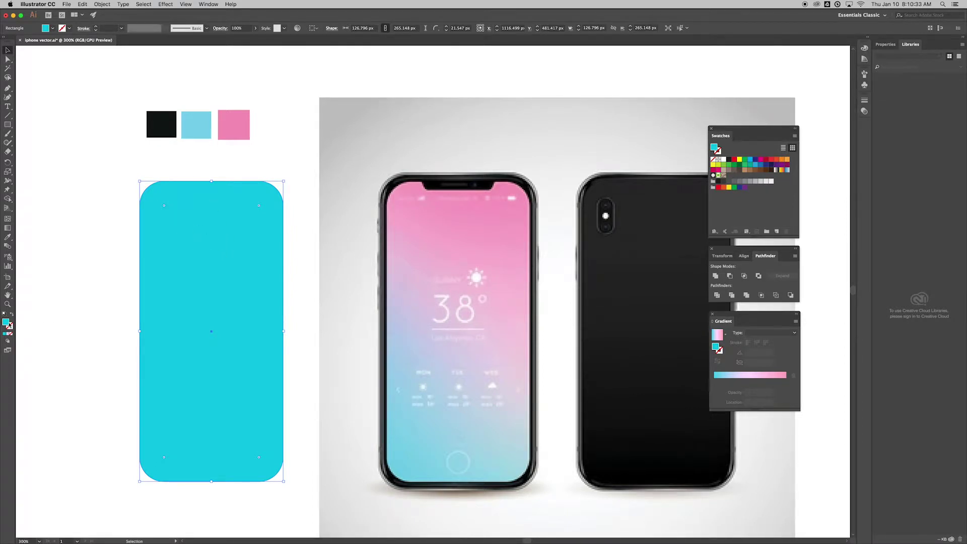
- Swap the duplicate's fill to its stroke and recolour that stroke near-black (0F1514) to match the small black square
{"action": "left_click", "coordinate": [12, 315]}
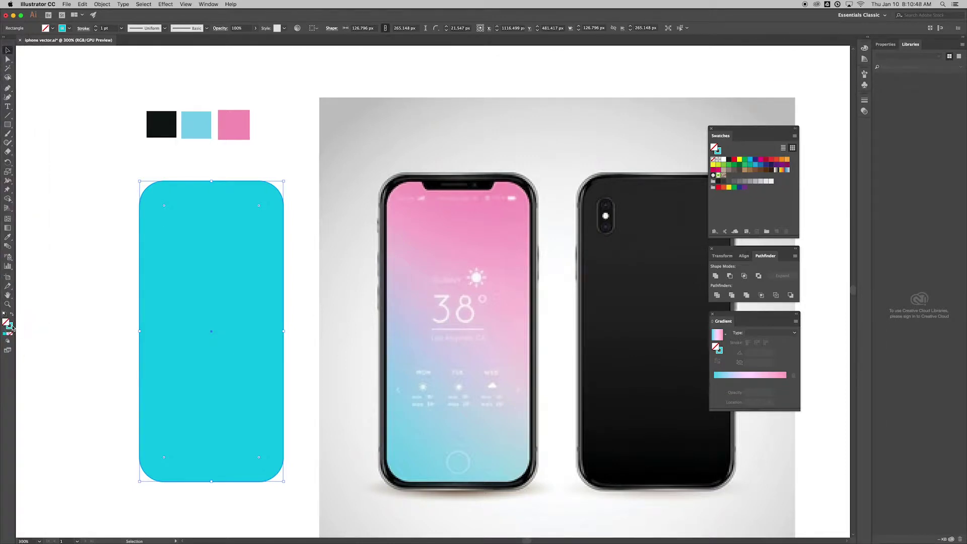
{"action": "left_click", "coordinate": [10, 326]}
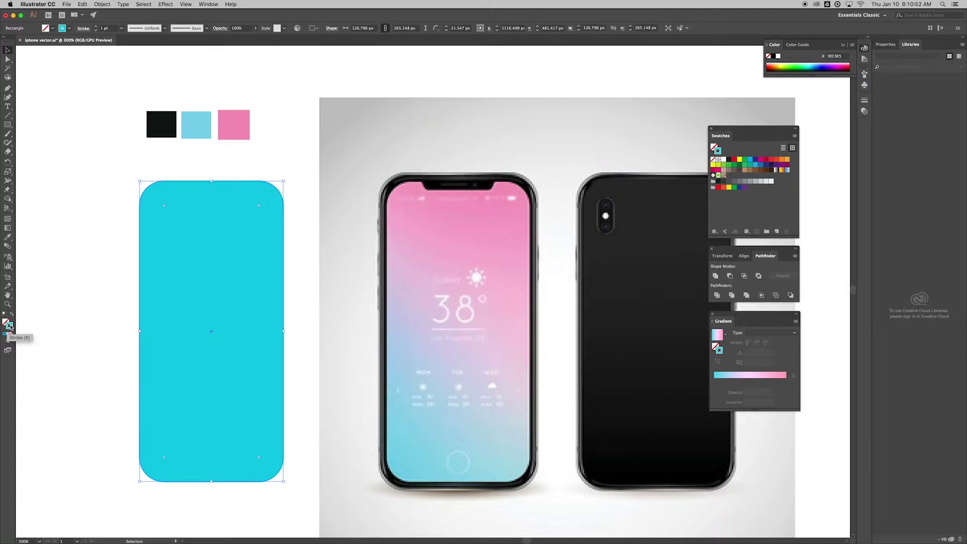
{"action": "double_click", "coordinate": [10, 326]}
{"action": "left_click", "coordinate": [310, 339]}
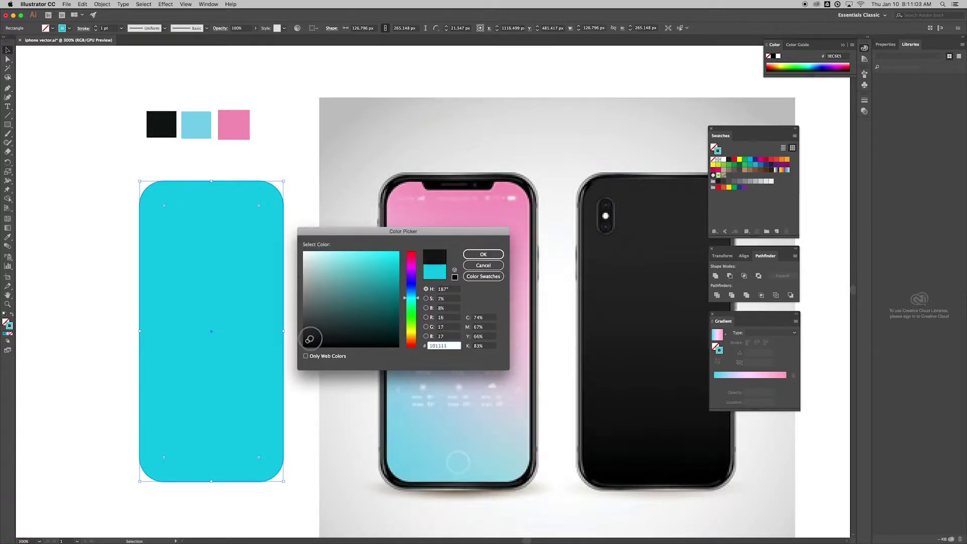
{"action": "left_click", "coordinate": [487, 257]}
{"action": "key", "text": "i"}
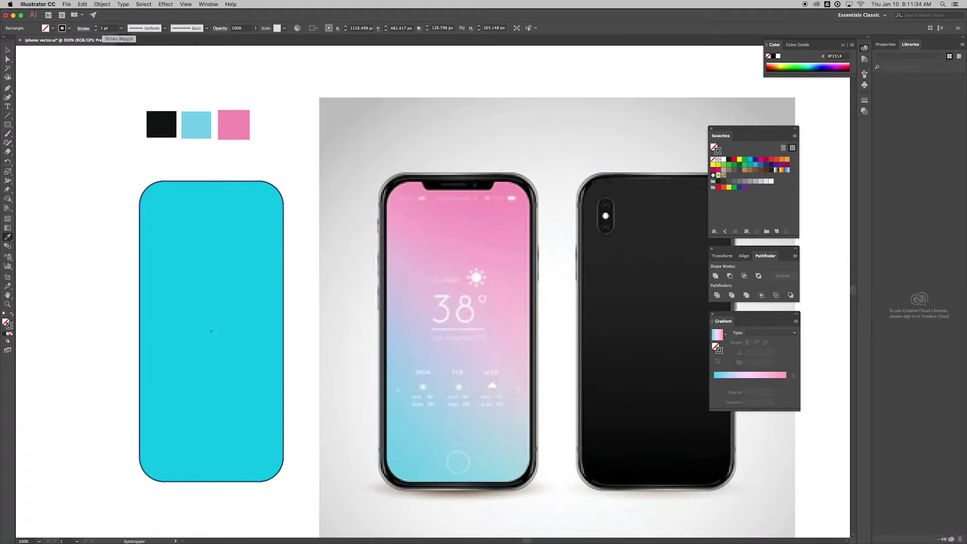
- Increase the rounded outline's stroke weight to 7 pt and deselect it
{"action": "left_click", "coordinate": [97, 27]}
{"action": "left_click", "coordinate": [97, 27]}
{"action": "left_click", "coordinate": [97, 27]}
{"action": "left_click", "coordinate": [97, 27]}
{"action": "left_click", "coordinate": [97, 28]}
{"action": "left_click", "coordinate": [97, 27]}
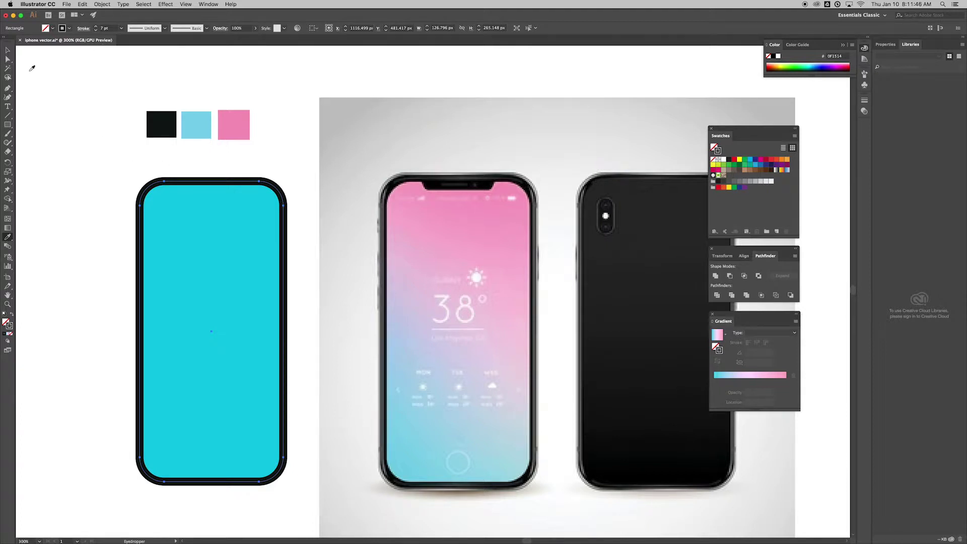
{"action": "left_click", "coordinate": [7, 51]}
{"action": "left_click", "coordinate": [95, 171]}
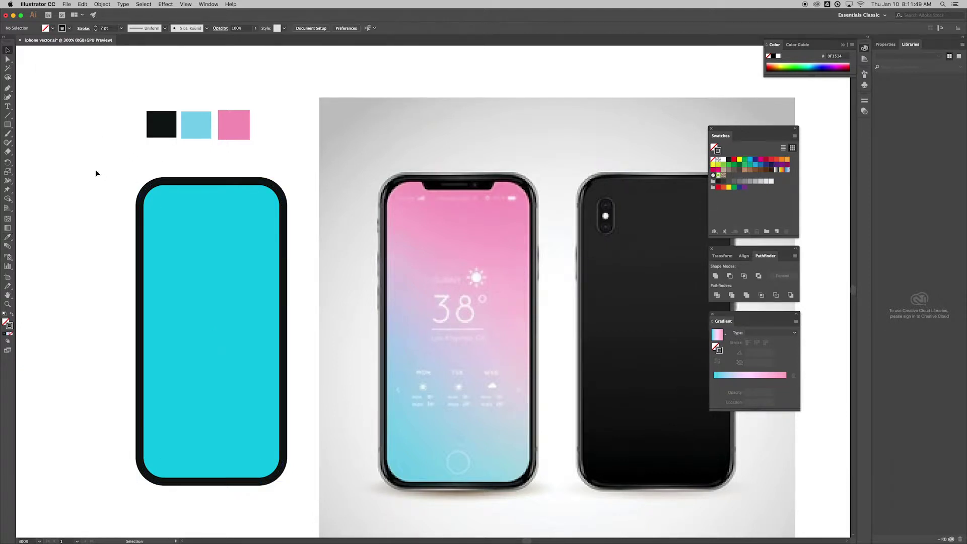
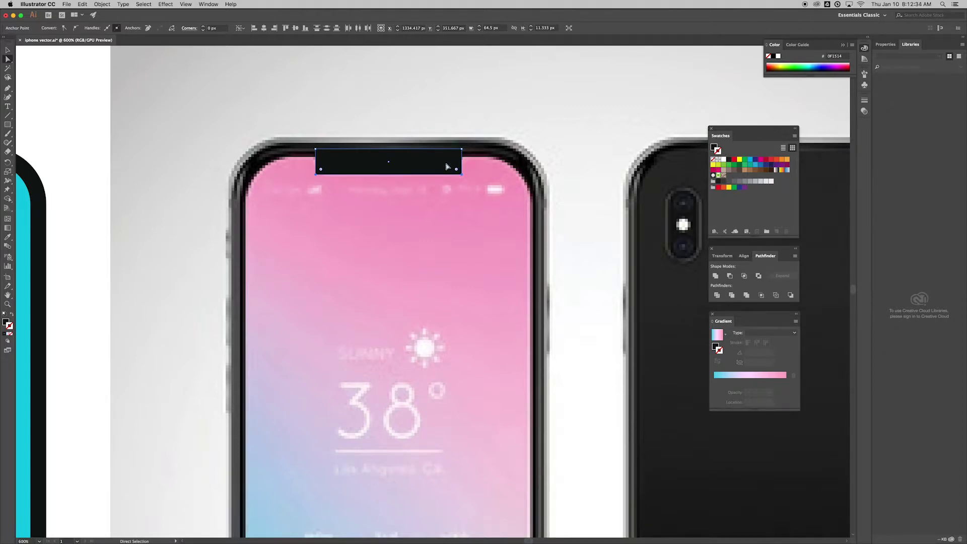
- Round the two lower corners of the black notch rectangle on the front phone
{"action": "left_click", "coordinate": [316, 174]}
{"action": "left_click_drag", "start_coordinate": [321, 170], "coordinate": [334, 157]}
{"action": "key", "text": "v"}
{"action": "left_click", "coordinate": [380, 168]}
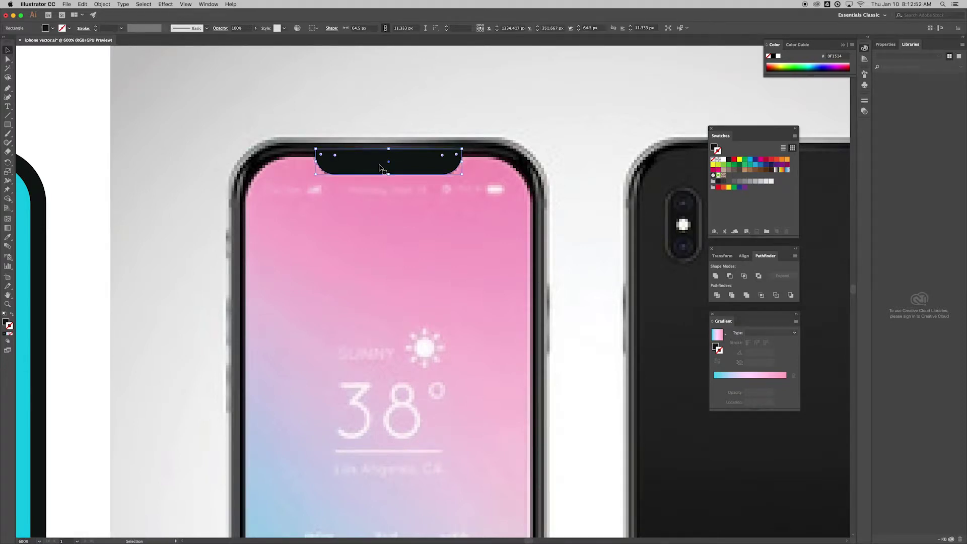
- Move the black notch from the reference phone to the top centre of the cyan phone's frame
{"action": "key", "text": "super+minus"}
{"action": "key", "text": "super+minus"}
{"action": "key", "text": "super+minus"}
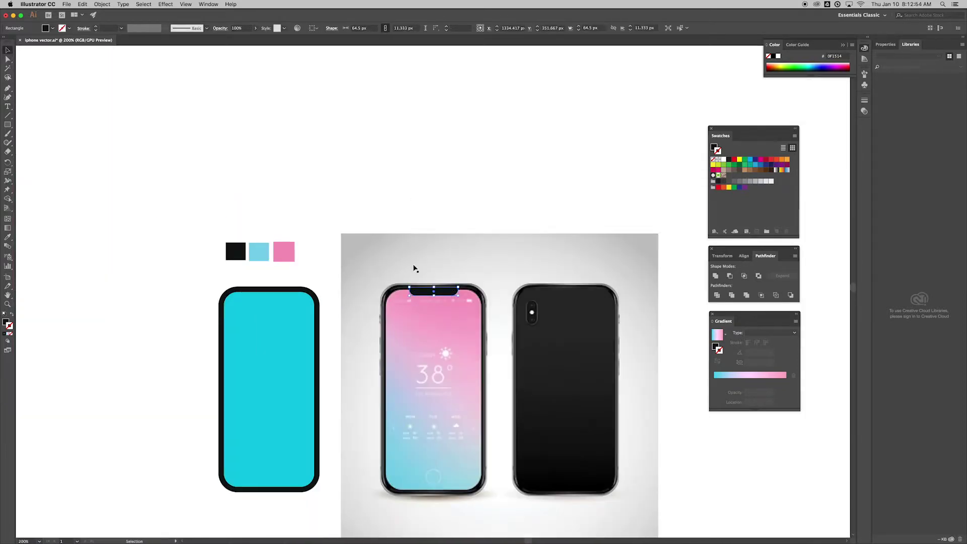
{"action": "left_click", "coordinate": [426, 292]}
{"action": "left_click_drag", "start_coordinate": [426, 293], "coordinate": [261, 301]}
{"action": "left_click", "coordinate": [311, 275]}
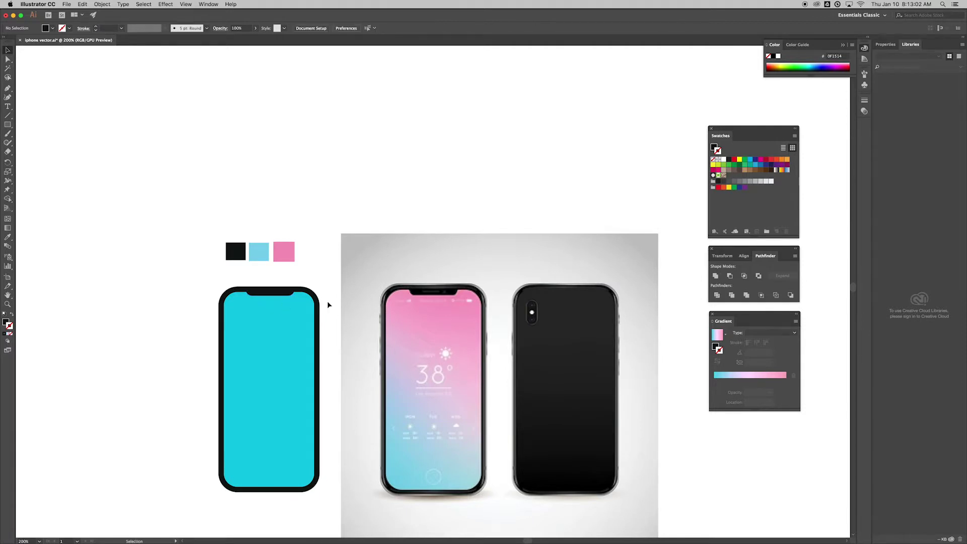
- Align the cyan phone's black frame stroke to the outside of its path
{"action": "left_click", "coordinate": [315, 301]}
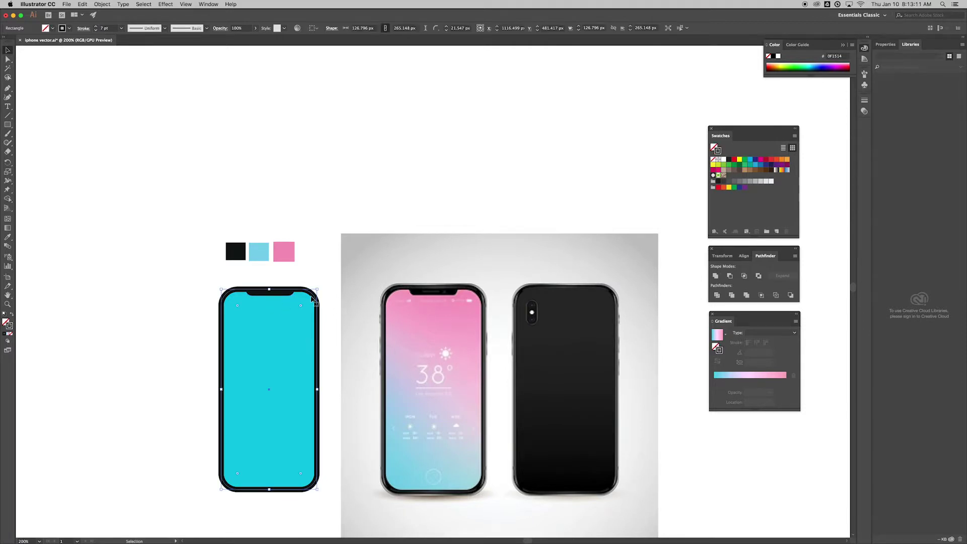
{"action": "left_click_drag", "start_coordinate": [315, 300], "coordinate": [327, 276]}
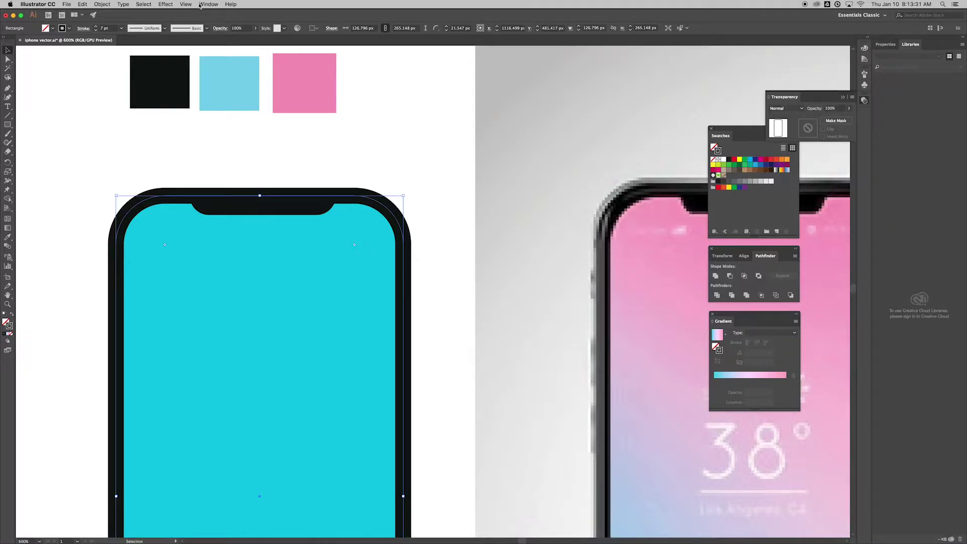
{"action": "left_click", "coordinate": [206, 4]}
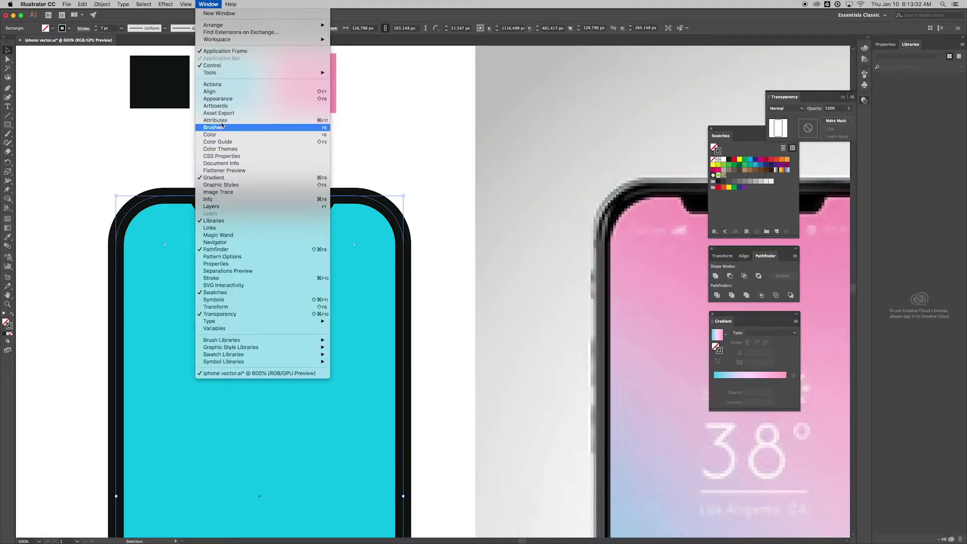
{"action": "left_click", "coordinate": [243, 100]}
{"action": "mouse_move", "coordinate": [623, 261]}
{"action": "left_mouse_down"}
{"action": "mouse_move", "coordinate": [582, 251]}
{"action": "mouse_move", "coordinate": [519, 141]}
{"action": "left_mouse_up"}
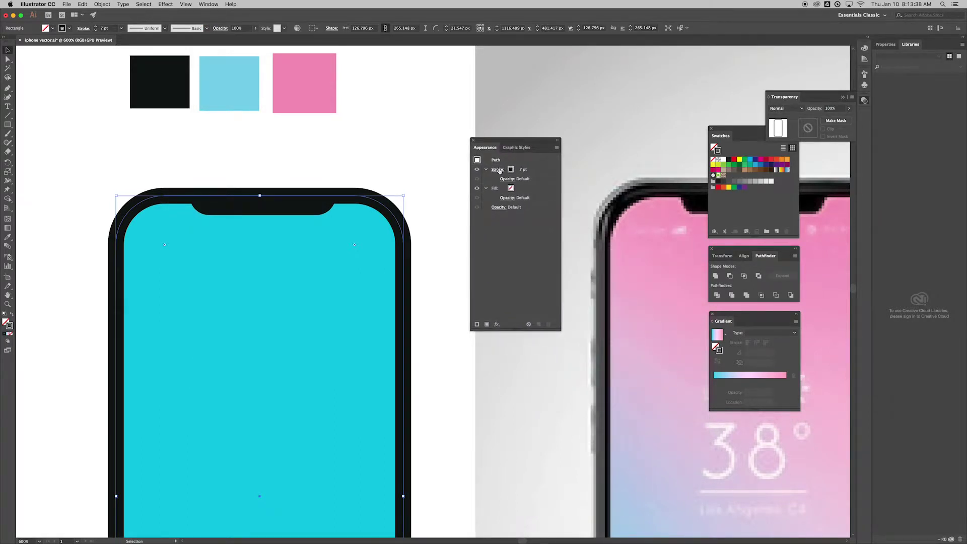
{"action": "left_click", "coordinate": [498, 170]}
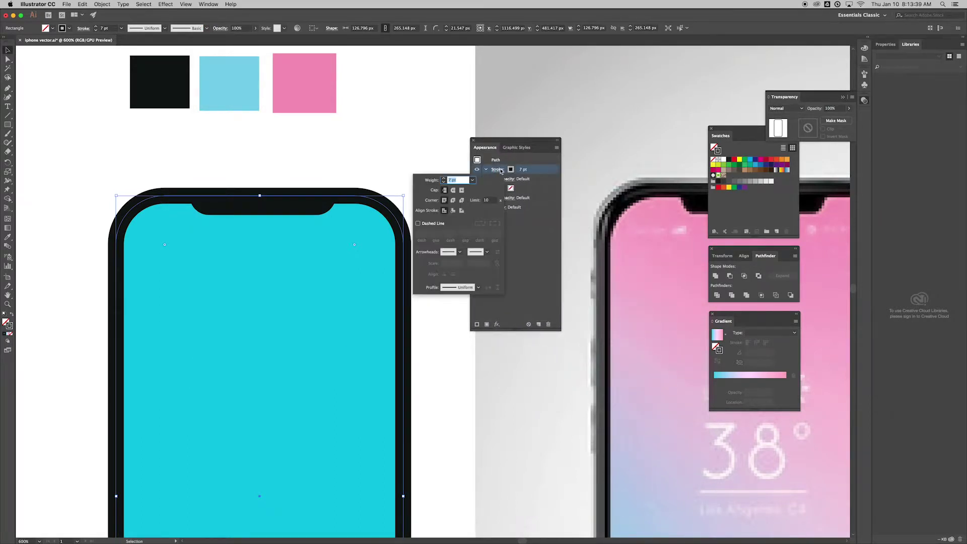
{"action": "left_click", "coordinate": [462, 212]}
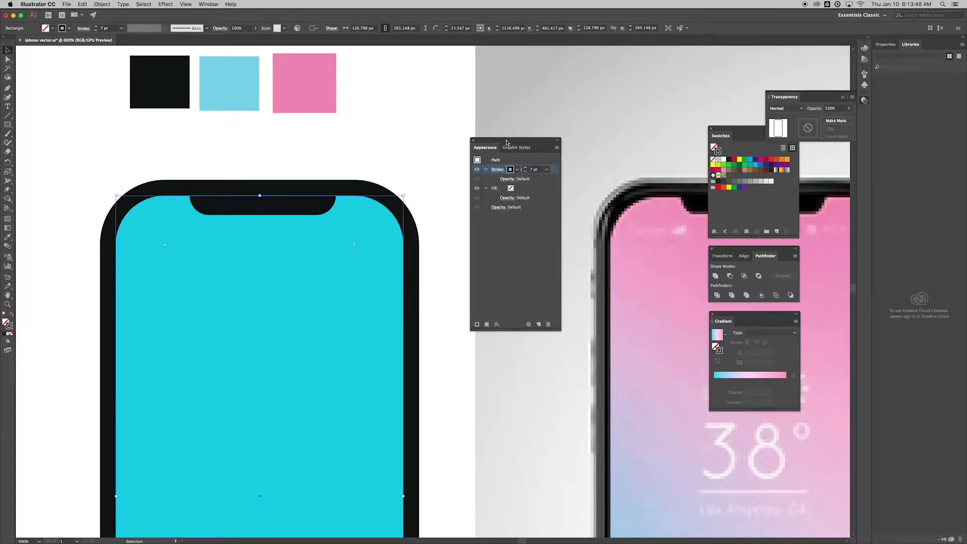
- Try a 6 pt weight for the outside-aligned frame stroke and compare it with the reference phone
{"action": "left_click_drag", "start_coordinate": [483, 142], "coordinate": [472, 98]}
{"action": "key", "text": "super+minus"}
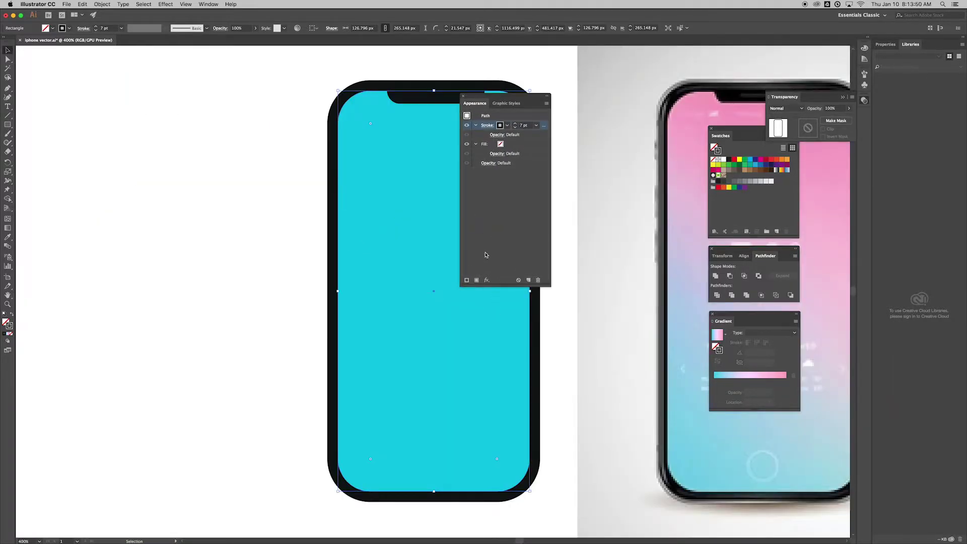
{"action": "left_click_drag", "start_coordinate": [437, 168], "coordinate": [266, 168]}
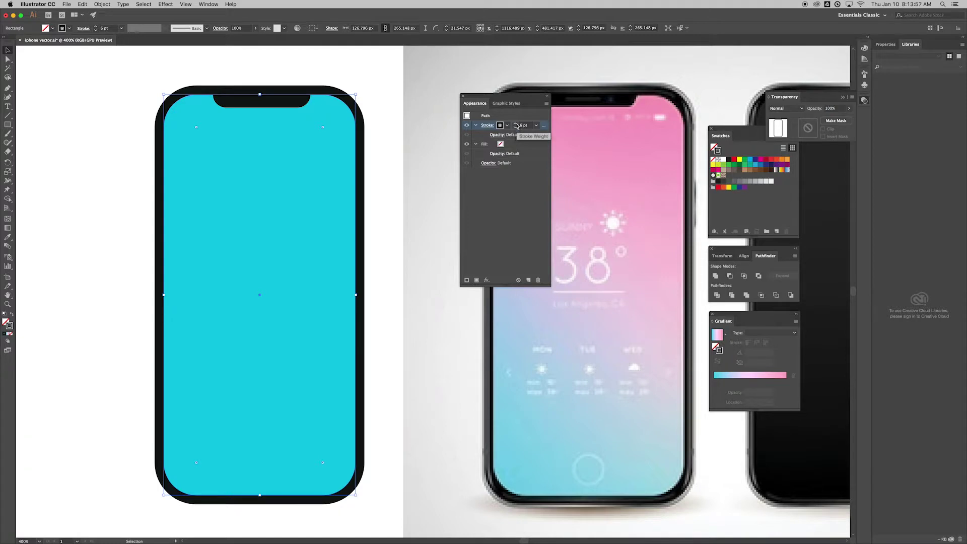
{"action": "left_click", "coordinate": [409, 151]}
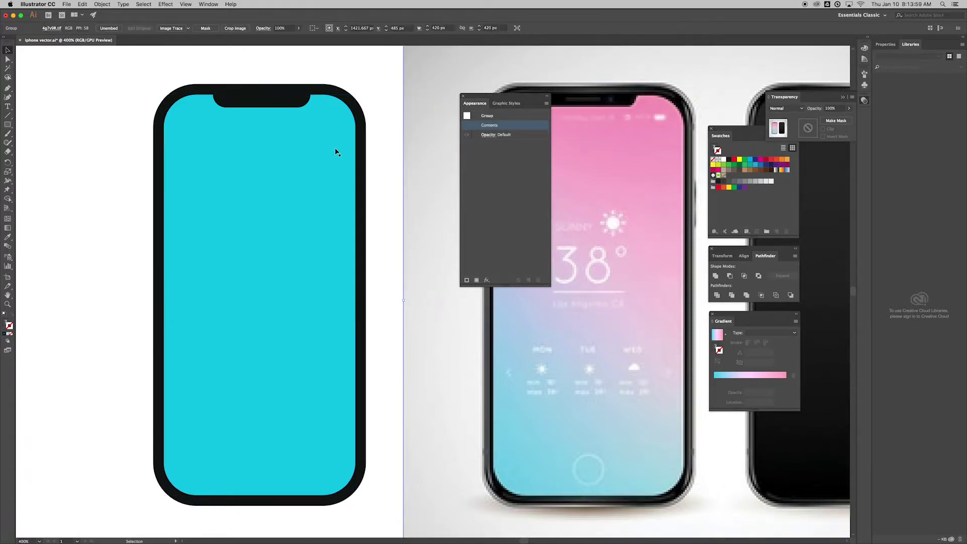
- Bring both phones into view and move the Appearance palette over the black back phone, clear of the front phone
{"action": "key", "text": "super+minus"}
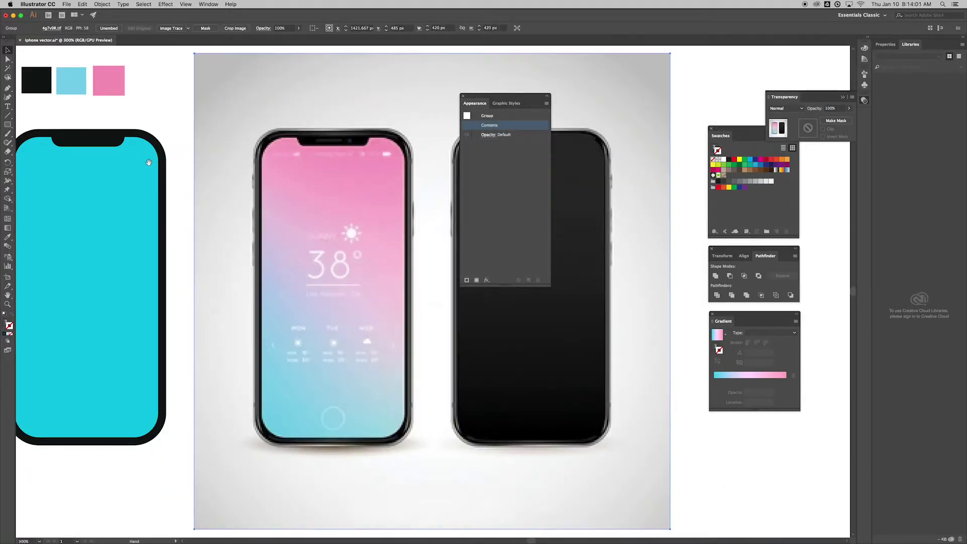
{"action": "left_click_drag", "start_coordinate": [144, 163], "coordinate": [268, 182]}
{"action": "left_click_drag", "start_coordinate": [502, 97], "coordinate": [673, 112]}
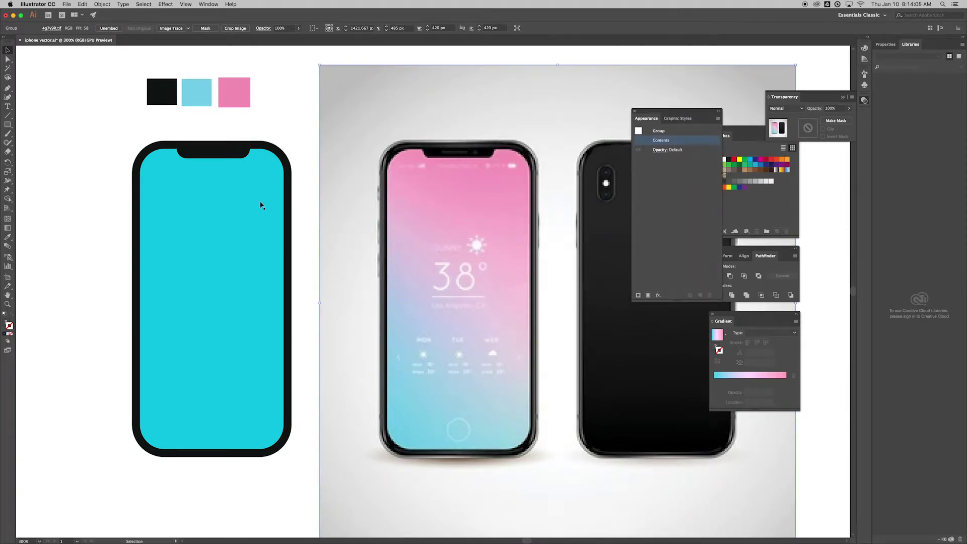
{"action": "key", "text": "space"}
{"action": "left_click_drag", "start_coordinate": [203, 203], "coordinate": [209, 185]}
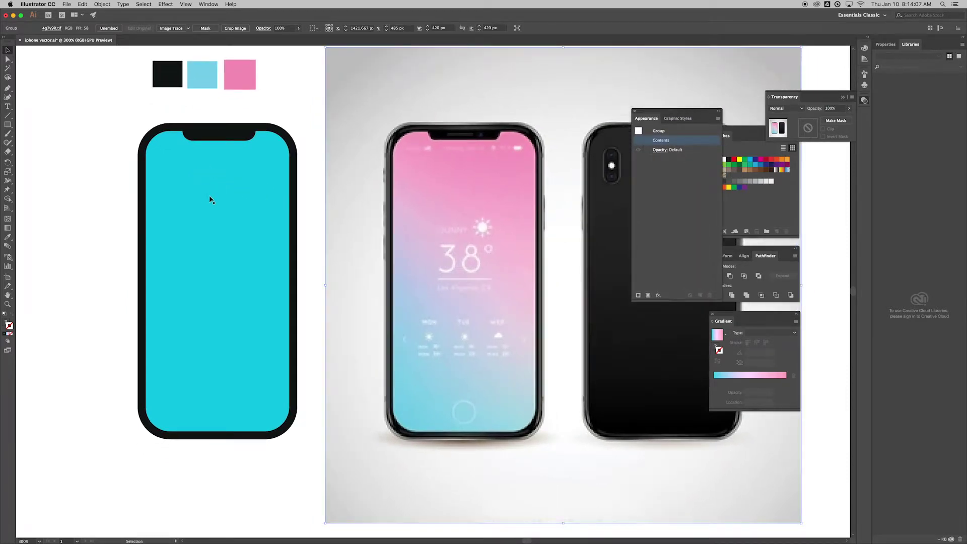
- Select the cyan screen shape and place the Swatches palette beside it
{"action": "left_click", "coordinate": [210, 200]}
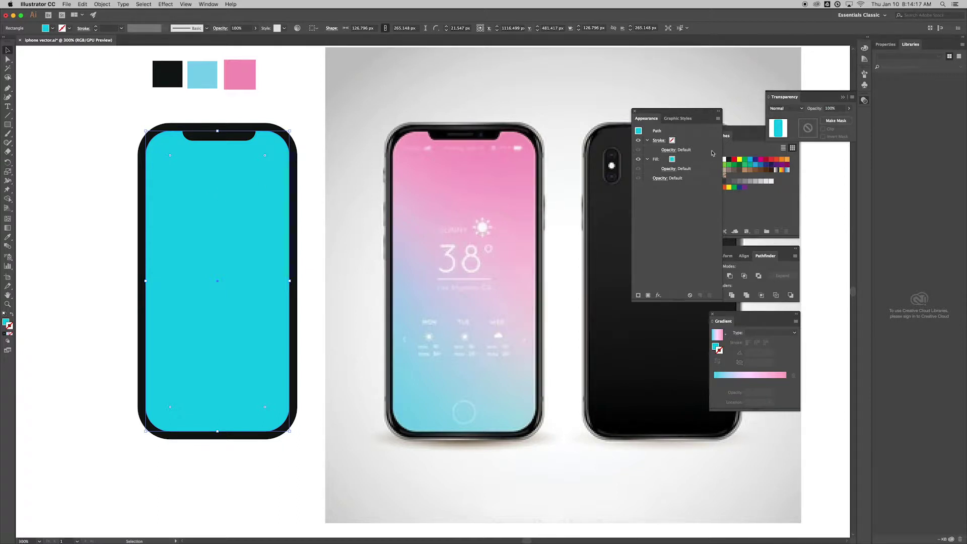
{"action": "left_click", "coordinate": [748, 130]}
{"action": "left_click_drag", "start_coordinate": [749, 129], "coordinate": [368, 98]}
{"action": "left_click", "coordinate": [209, 4]}
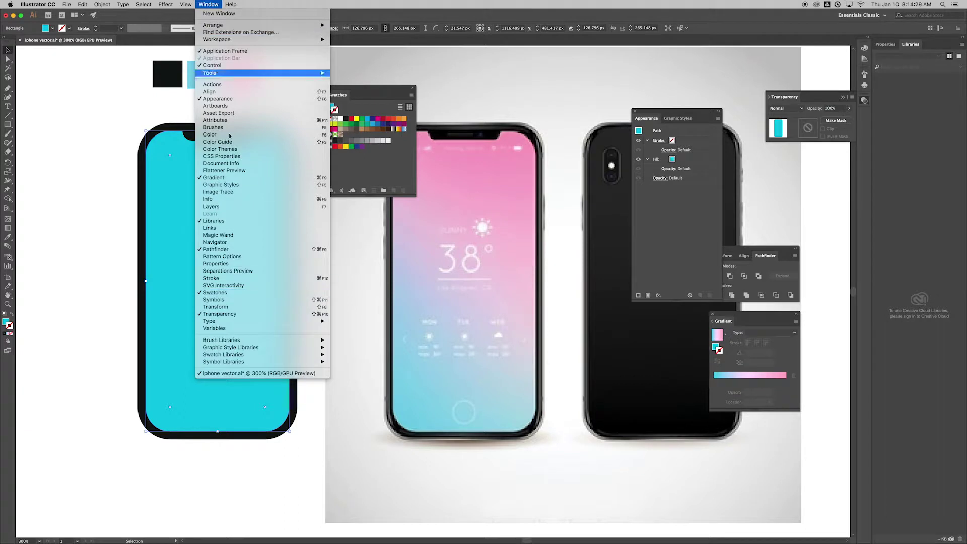
{"action": "left_click", "coordinate": [204, 7]}
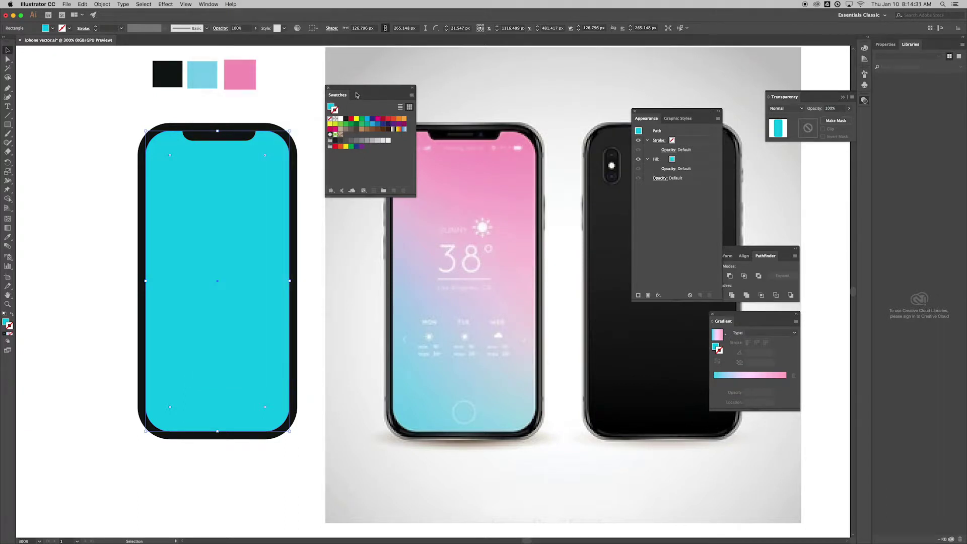
- Save the pink sample square's colour as a global process-colour RGB swatch, R=244 G=152 B=186
{"action": "left_click_drag", "start_coordinate": [357, 96], "coordinate": [330, 89]}
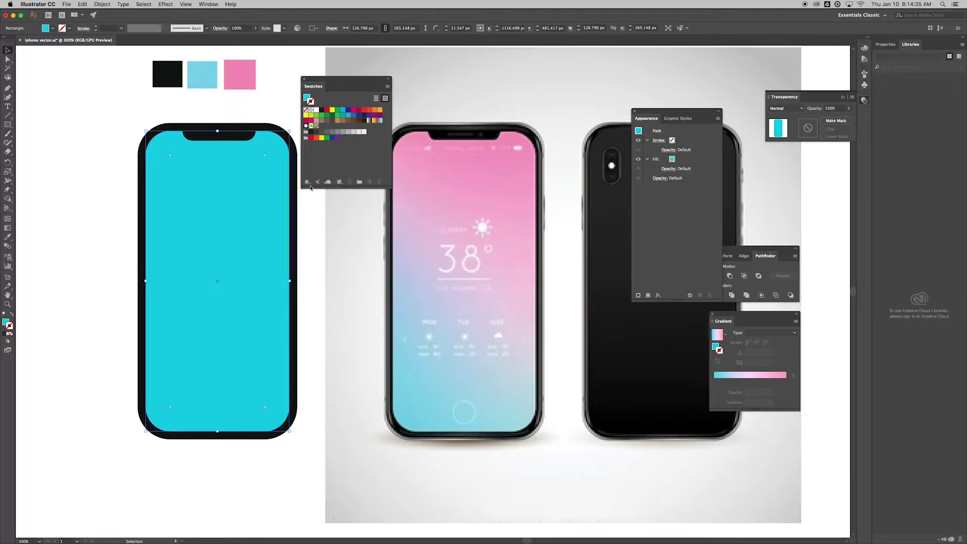
{"action": "left_click", "coordinate": [247, 78]}
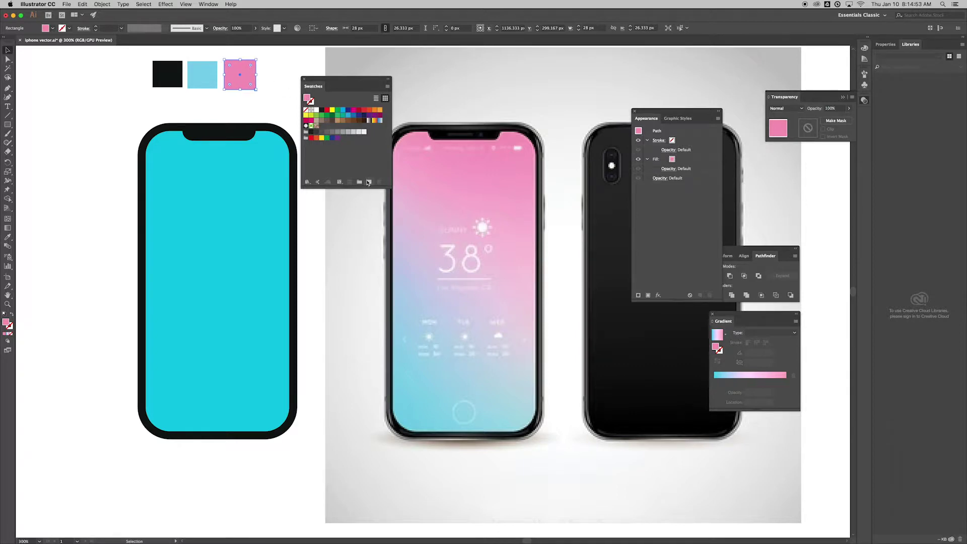
{"action": "left_click", "coordinate": [369, 182]}
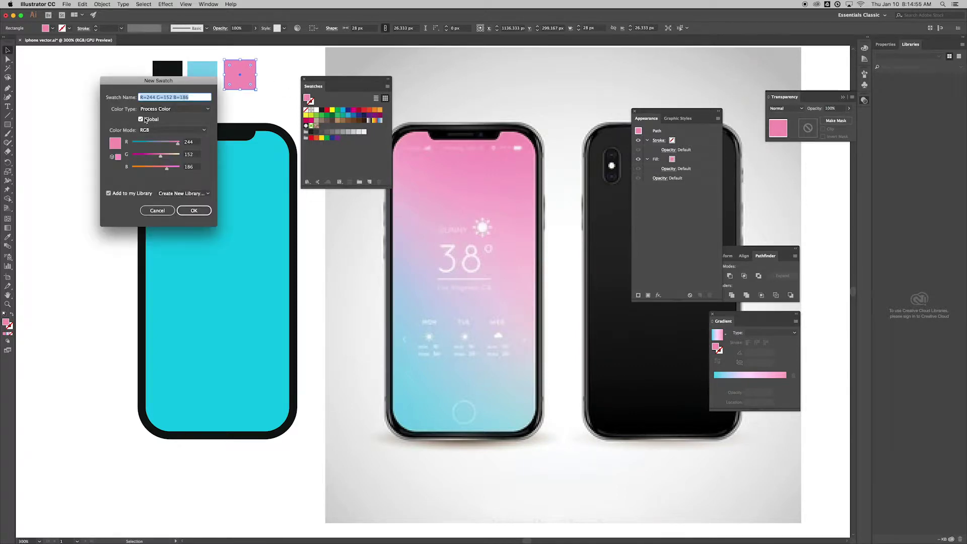
{"action": "left_click", "coordinate": [193, 210]}
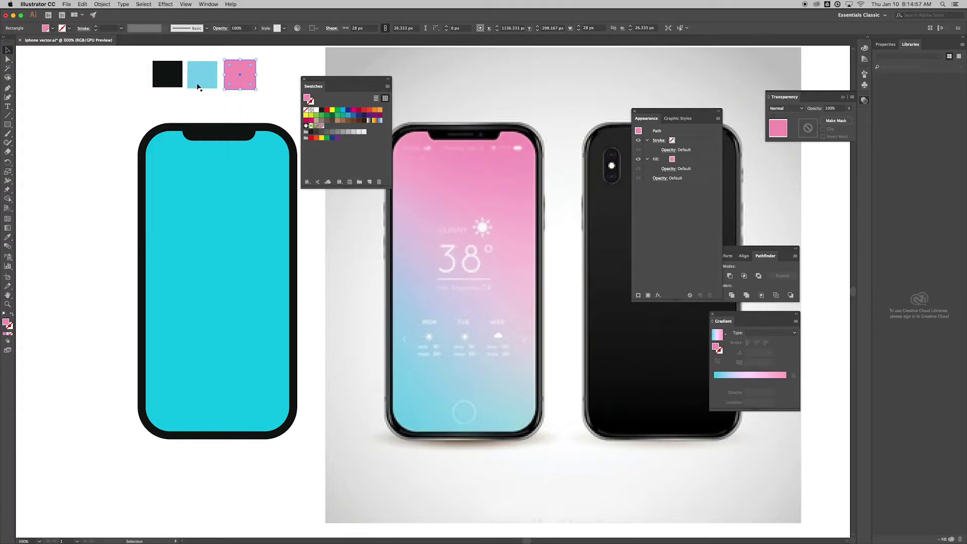
- Save the light-blue sample square's colour as a global process-colour RGB swatch, R=125 G=210 B=235
{"action": "left_click", "coordinate": [203, 75]}
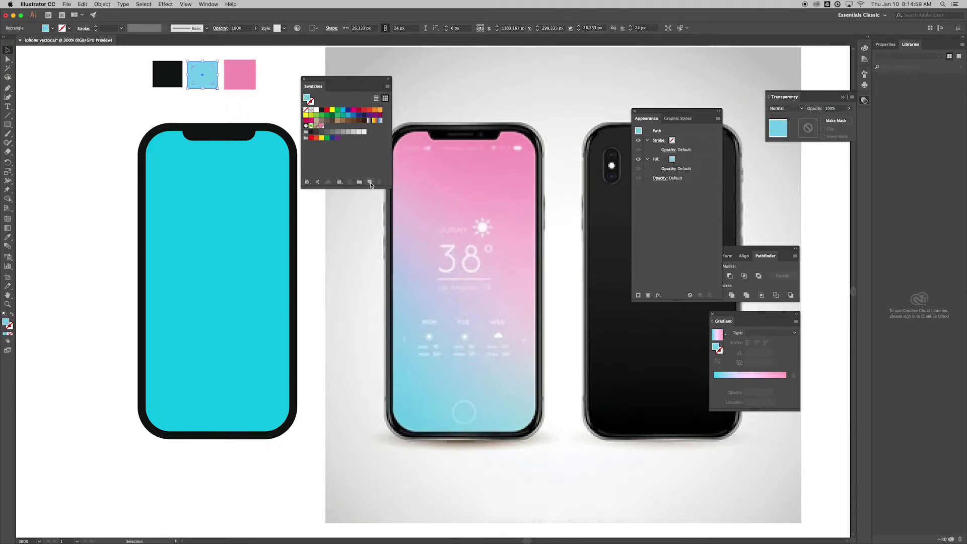
{"action": "left_click", "coordinate": [370, 182]}
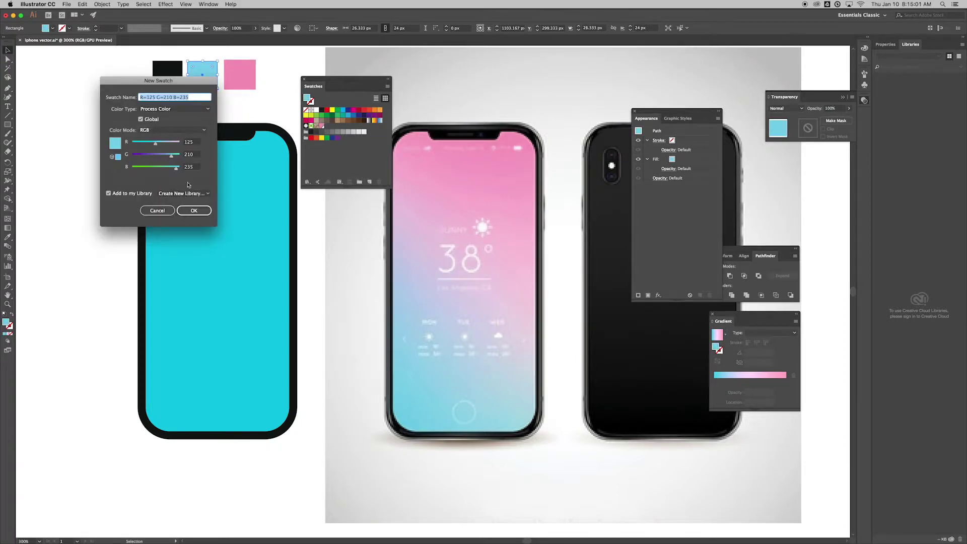
{"action": "left_click", "coordinate": [194, 210]}
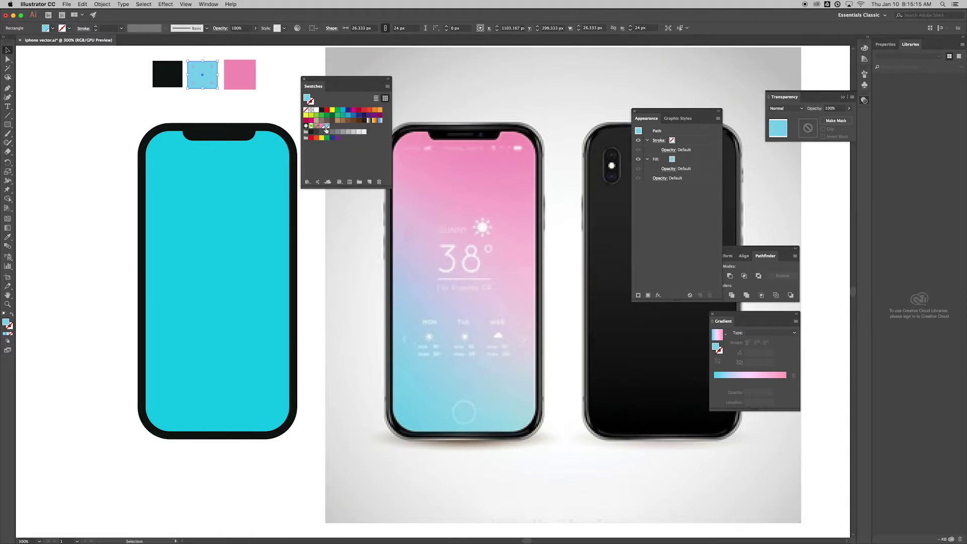
{"action": "left_click_drag", "start_coordinate": [343, 81], "coordinate": [358, 73]}
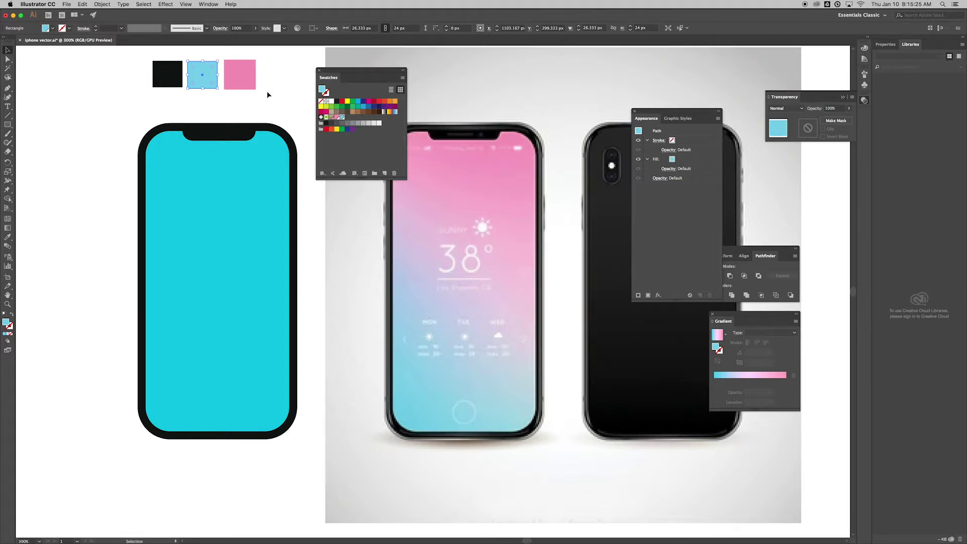
- Fill the phone's cyan screen shape with the white-to-black linear gradient swatch and place the Gradient palette beneath the Swatches palette
{"action": "left_click", "coordinate": [271, 164]}
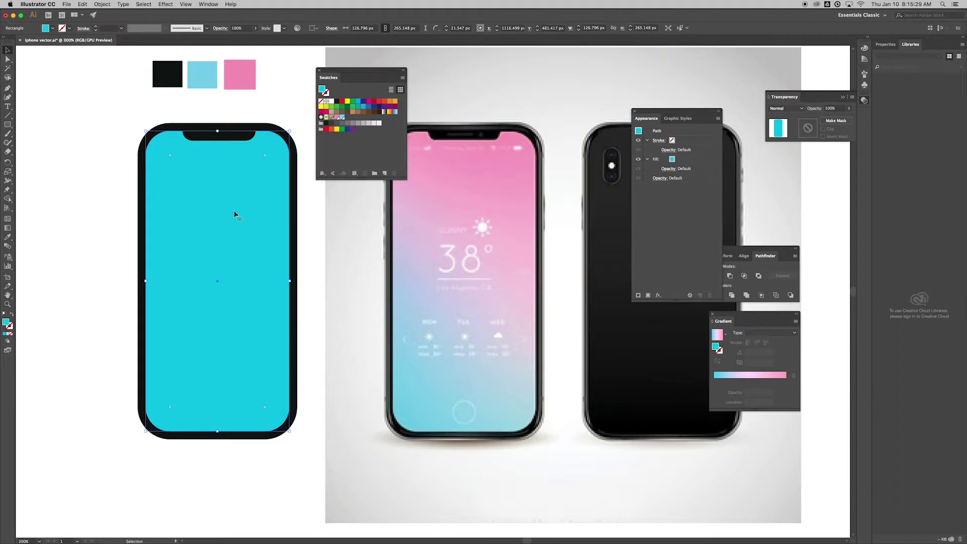
{"action": "left_click", "coordinate": [384, 113]}
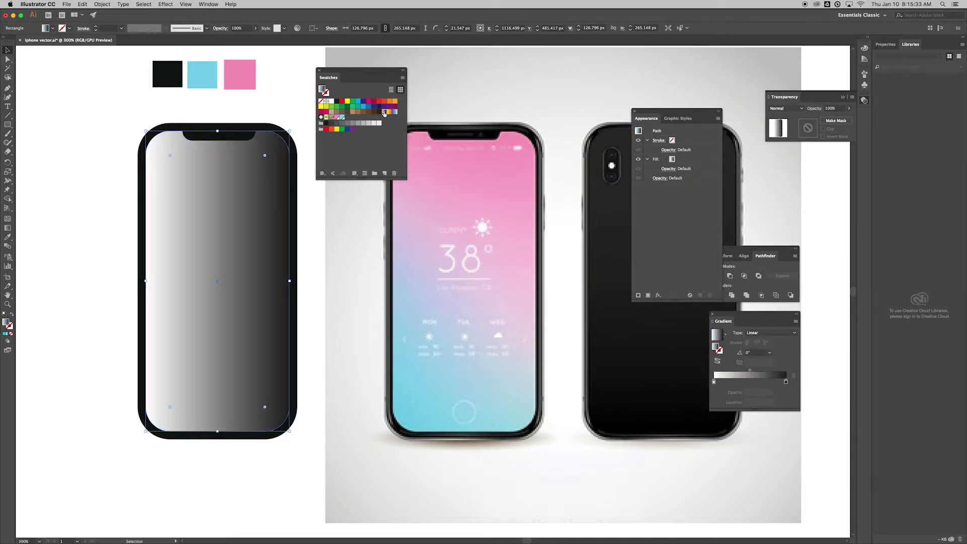
{"action": "left_click_drag", "start_coordinate": [743, 314], "coordinate": [345, 200]}
{"action": "left_click", "coordinate": [208, 4]}
{"action": "left_click", "coordinate": [288, 125]}
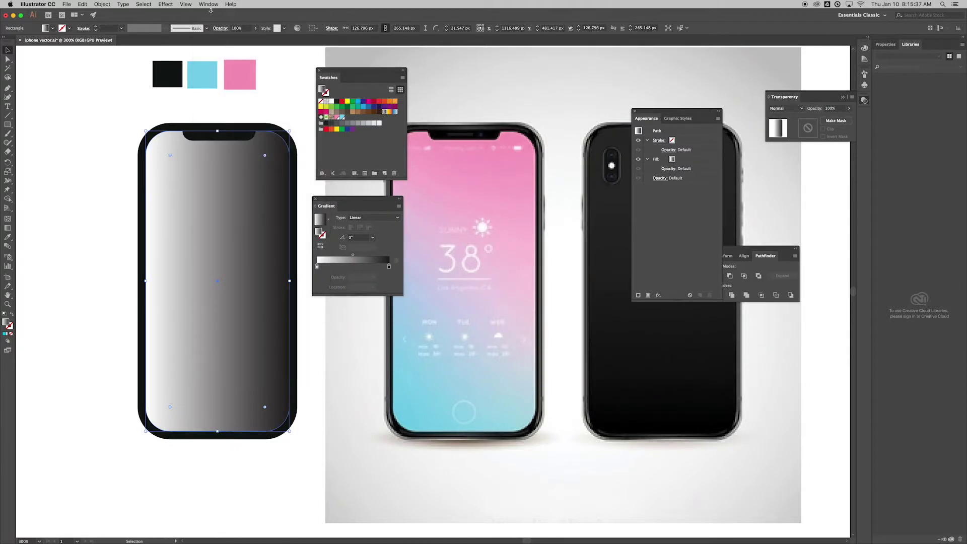
{"action": "left_click_drag", "start_coordinate": [373, 203], "coordinate": [377, 197]}
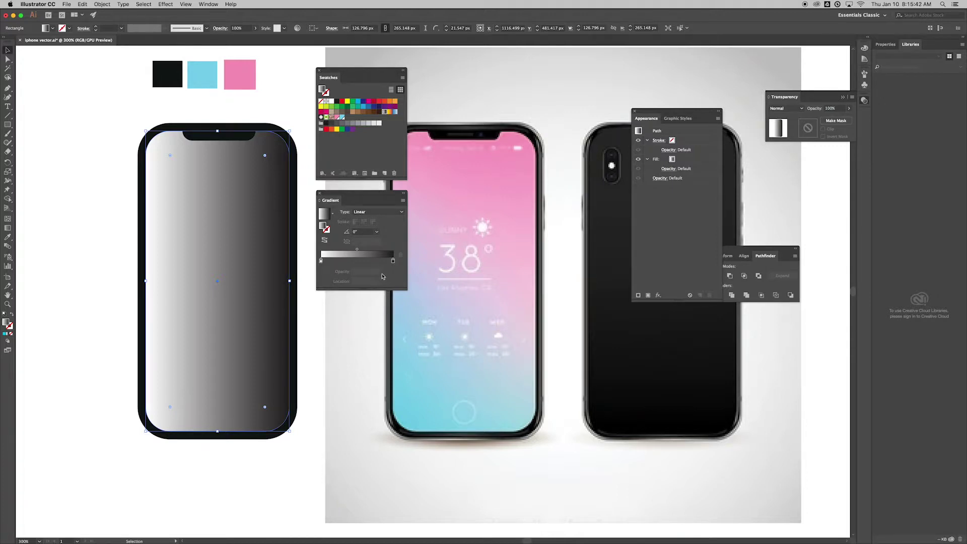
- Recolour the screen gradient's white stop with the saved light-blue swatch and its black stop with the saved pink swatch
{"action": "left_click", "coordinate": [322, 261]}
{"action": "double_click", "coordinate": [321, 262]}
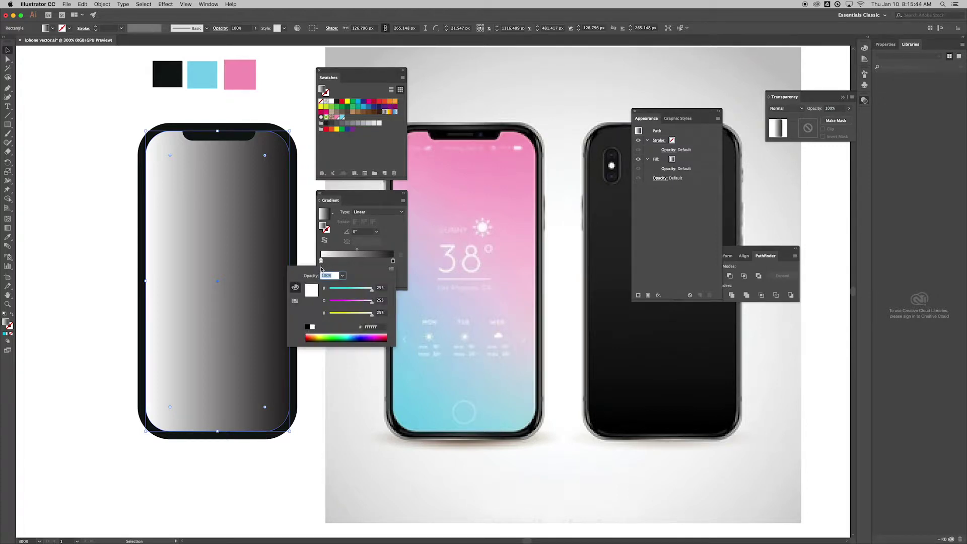
{"action": "left_click", "coordinate": [296, 302]}
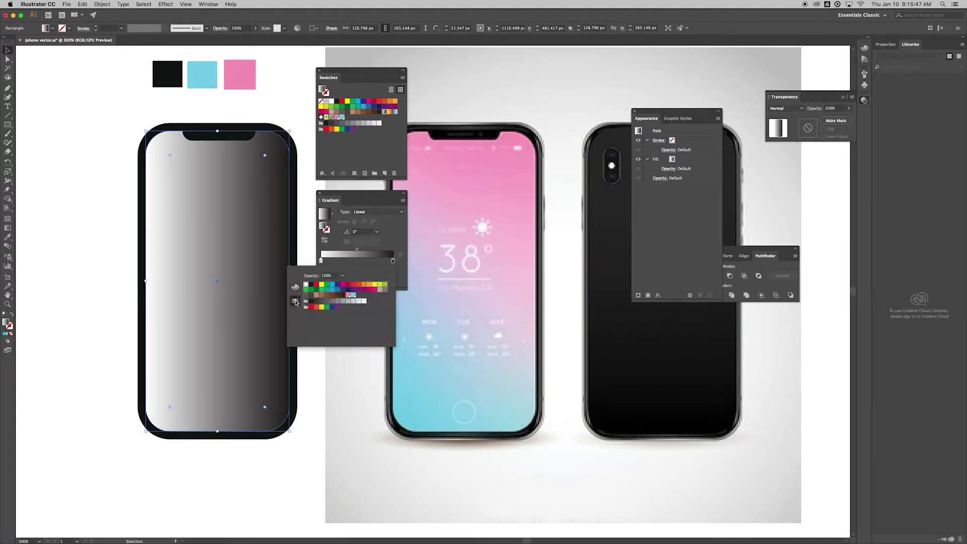
{"action": "left_click", "coordinate": [355, 297]}
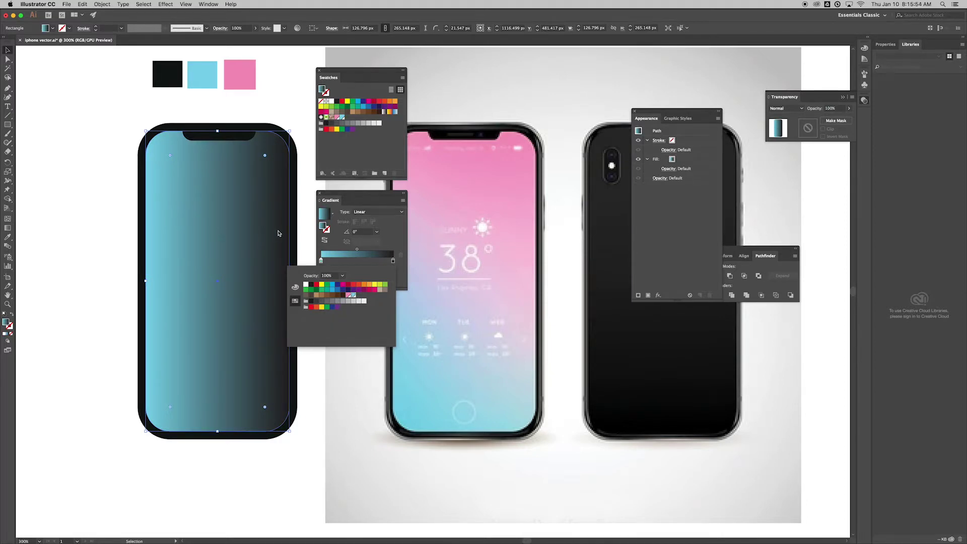
{"action": "double_click", "coordinate": [393, 260]}
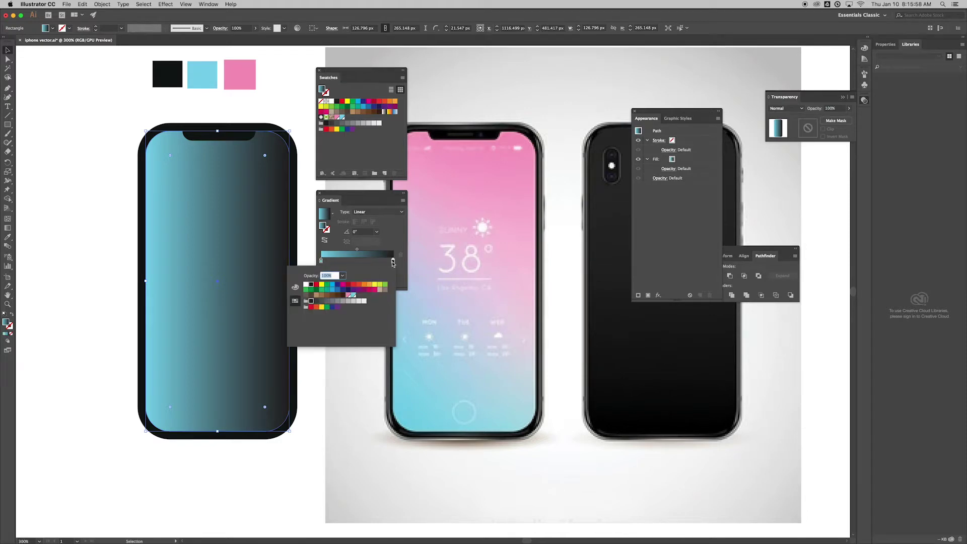
{"action": "left_click", "coordinate": [347, 296]}
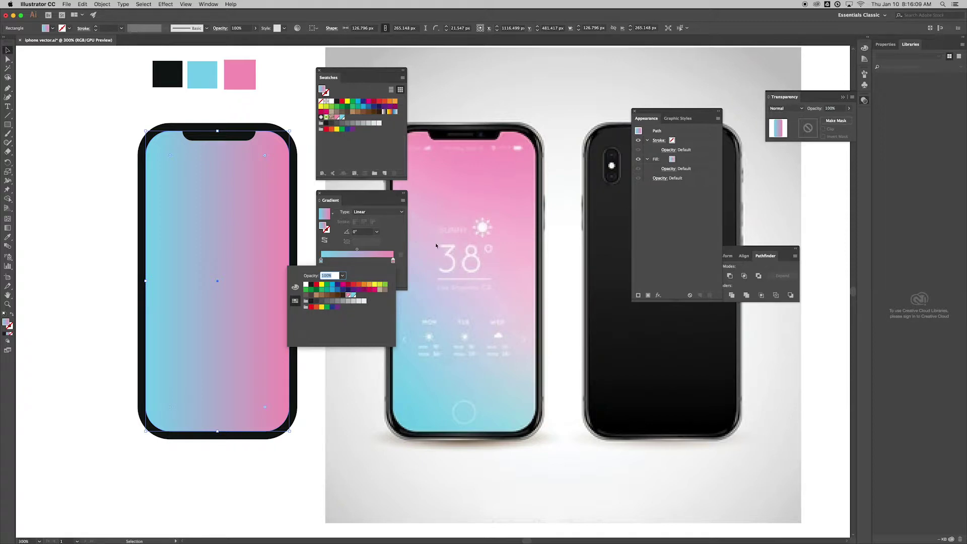
- Add a middle colour stop at about 51% between the gradient's blue and pink stops
{"action": "left_click", "coordinate": [359, 263]}
{"action": "left_click", "coordinate": [359, 262]}
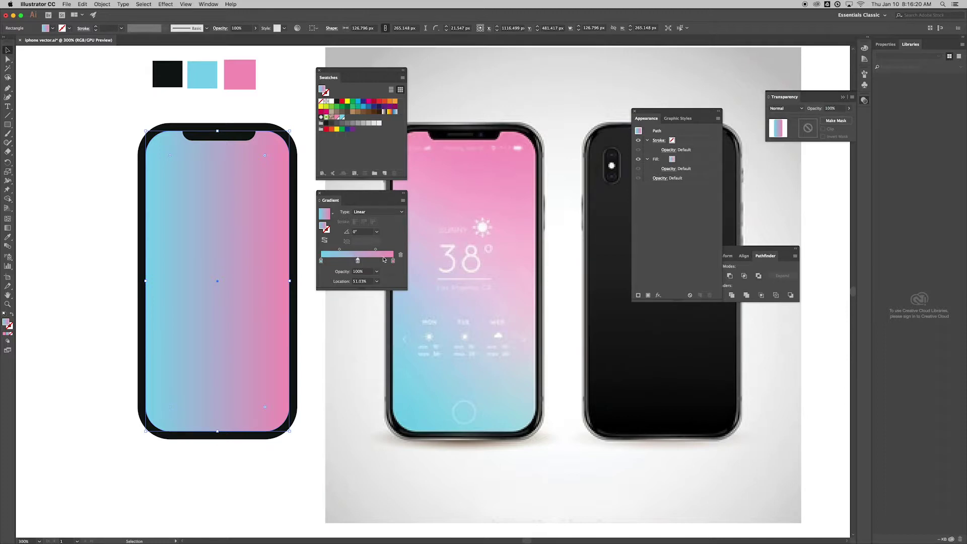
{"action": "left_click", "coordinate": [370, 262]}
{"action": "left_click", "coordinate": [379, 261]}
{"action": "left_click_drag", "start_coordinate": [379, 262], "coordinate": [380, 277]}
{"action": "left_click_drag", "start_coordinate": [370, 262], "coordinate": [370, 285]}
- Colour the gradient's middle stop a very pale pink by starting from white and lowering green to 232
{"action": "left_click", "coordinate": [358, 262]}
{"action": "double_click", "coordinate": [358, 261]}
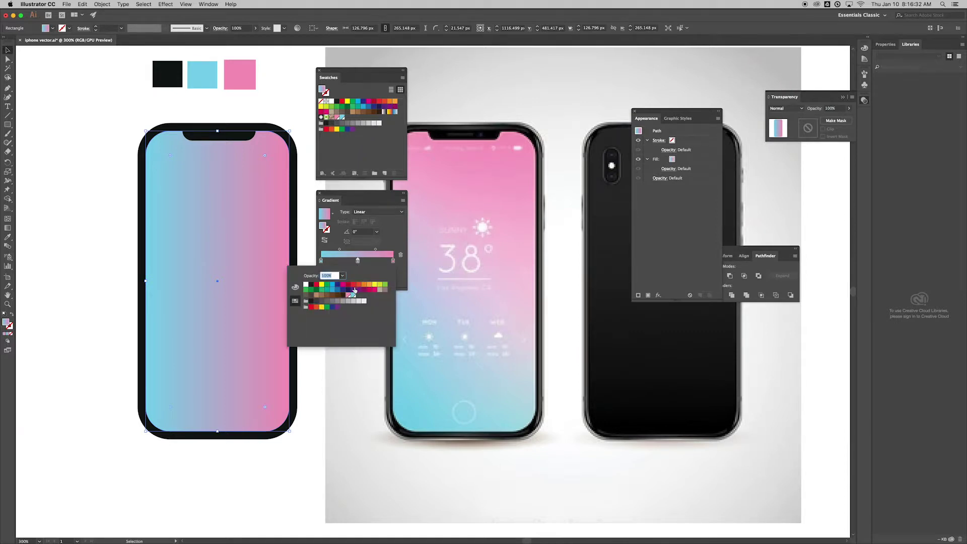
{"action": "left_click", "coordinate": [296, 287]}
{"action": "left_click", "coordinate": [312, 327]}
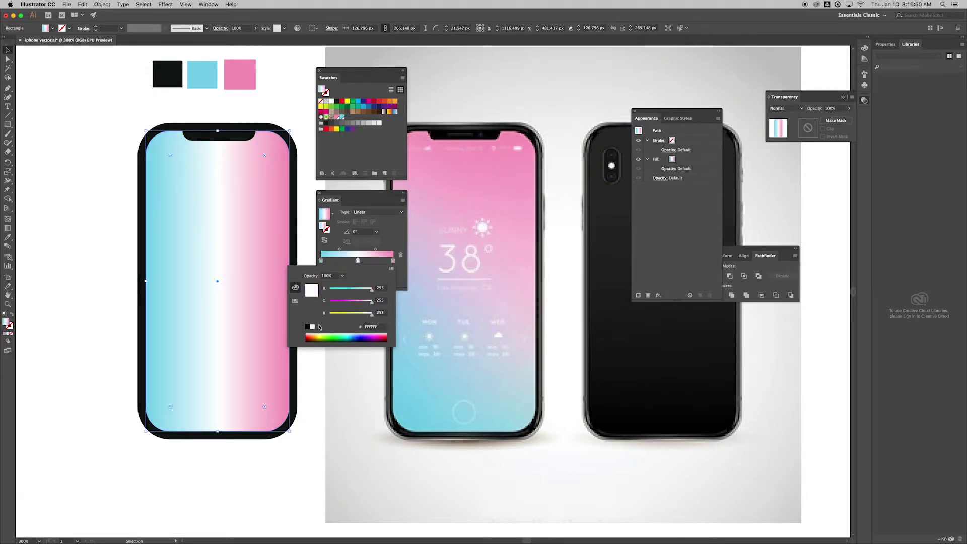
{"action": "left_click_drag", "start_coordinate": [372, 301], "coordinate": [369, 304]}
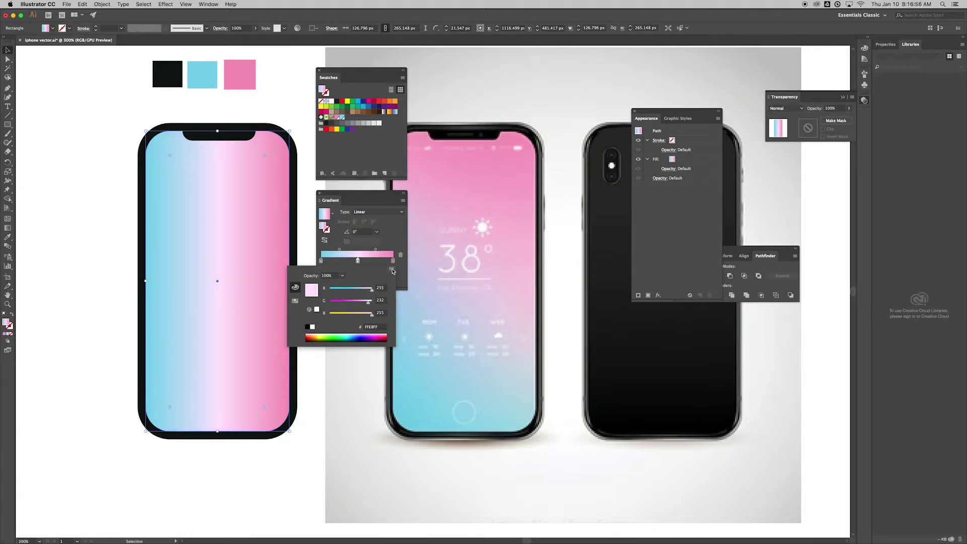
{"action": "left_click", "coordinate": [398, 236]}
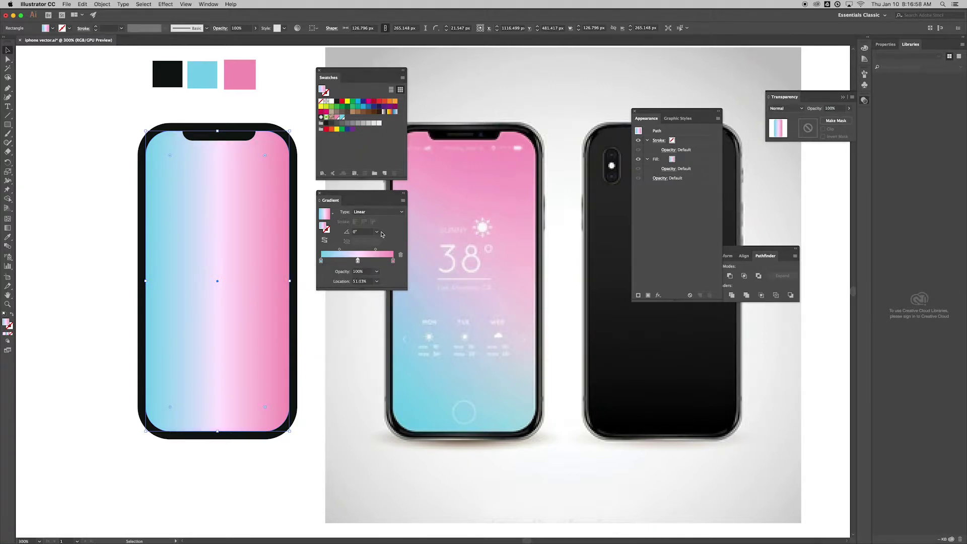
- Try a 90° angle on the screen gradient and settle on 45°
{"action": "left_click", "coordinate": [377, 232]}
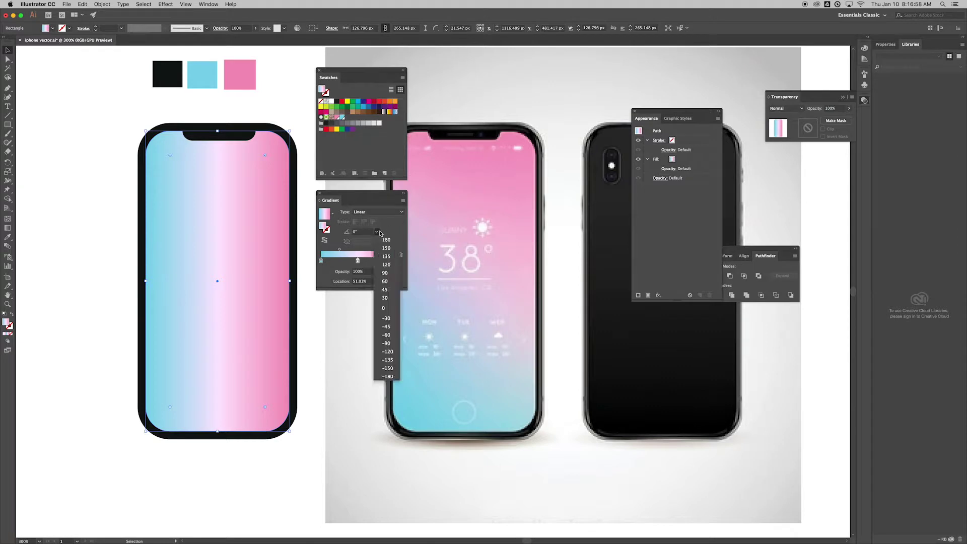
{"action": "left_click", "coordinate": [390, 274]}
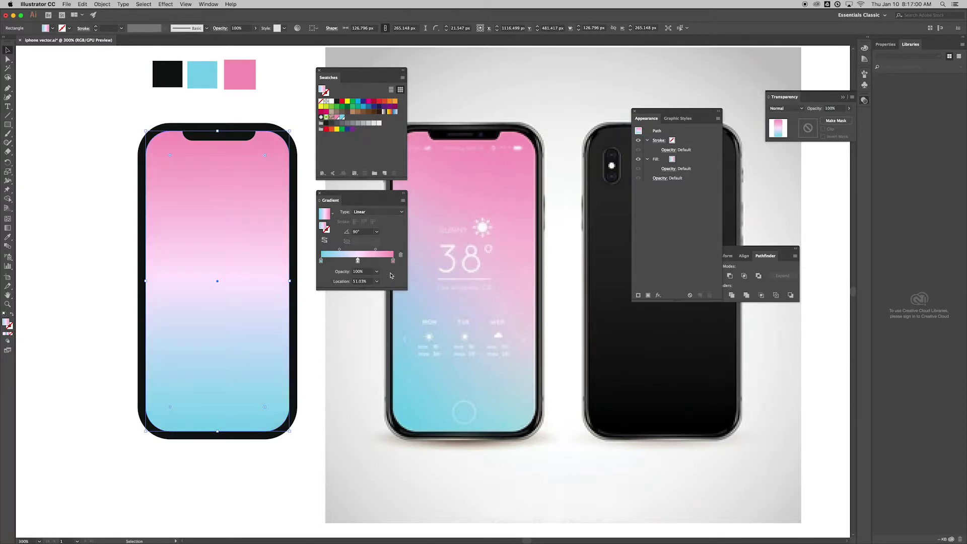
{"action": "left_click", "coordinate": [377, 232]}
{"action": "left_click", "coordinate": [391, 290]}
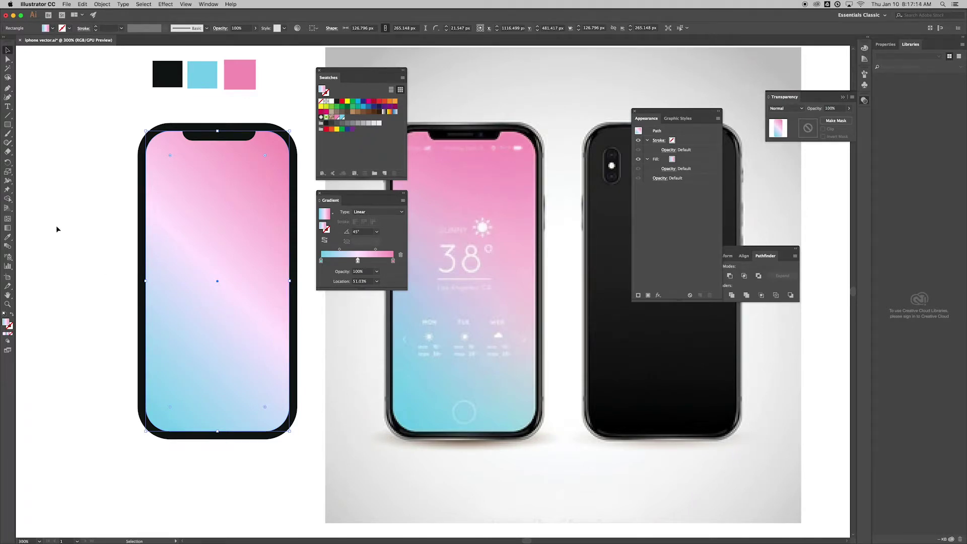
- With the Gradient tool, rotate the screen gradient to about 51.6° and nudge its middle stop slightly towards the pink end
{"action": "left_click", "coordinate": [8, 228]}
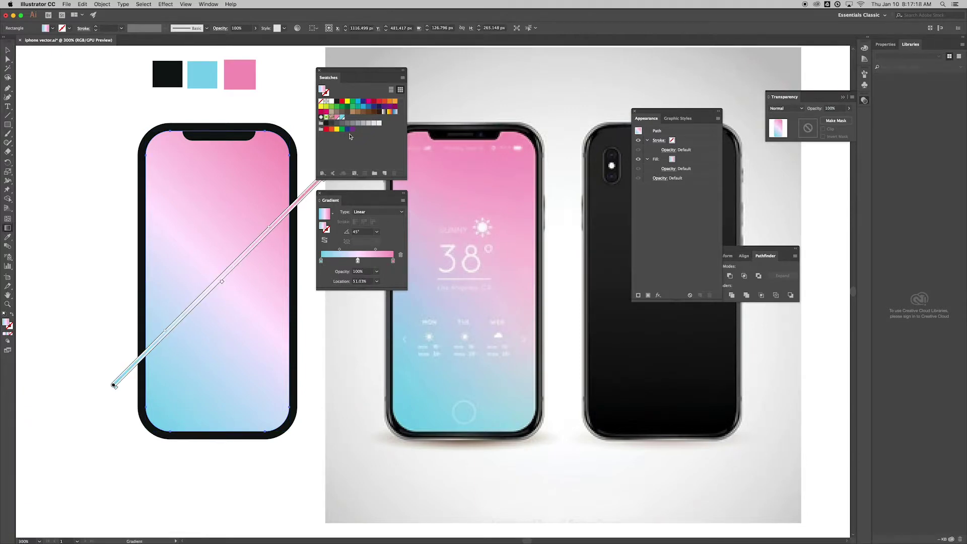
{"action": "left_click_drag", "start_coordinate": [360, 77], "coordinate": [450, 65]}
{"action": "left_click_drag", "start_coordinate": [360, 196], "coordinate": [464, 192]}
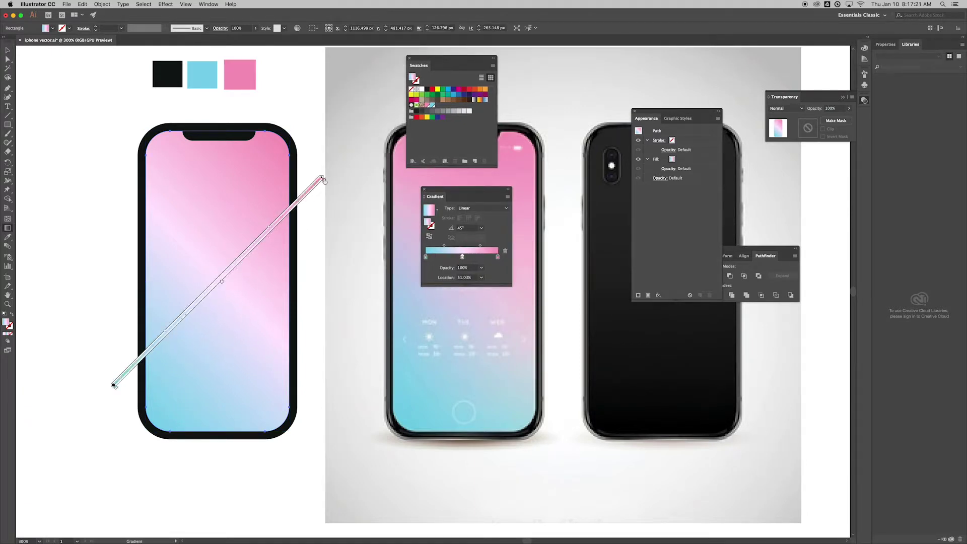
{"action": "left_click_drag", "start_coordinate": [325, 175], "coordinate": [316, 159]}
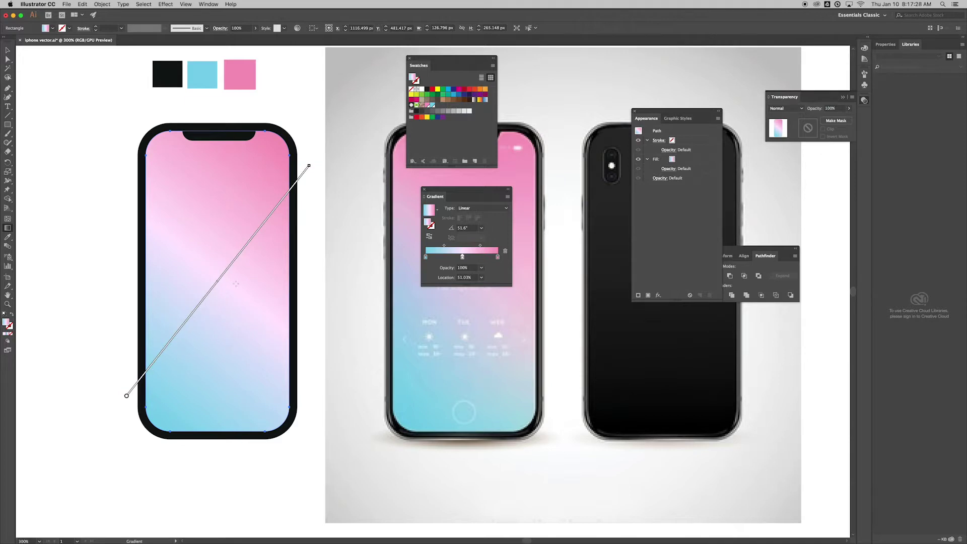
{"action": "mouse_move", "coordinate": [222, 281]}
{"action": "left_mouse_down"}
{"action": "mouse_move", "coordinate": [202, 308]}
{"action": "mouse_move", "coordinate": [227, 277]}
{"action": "left_mouse_up"}
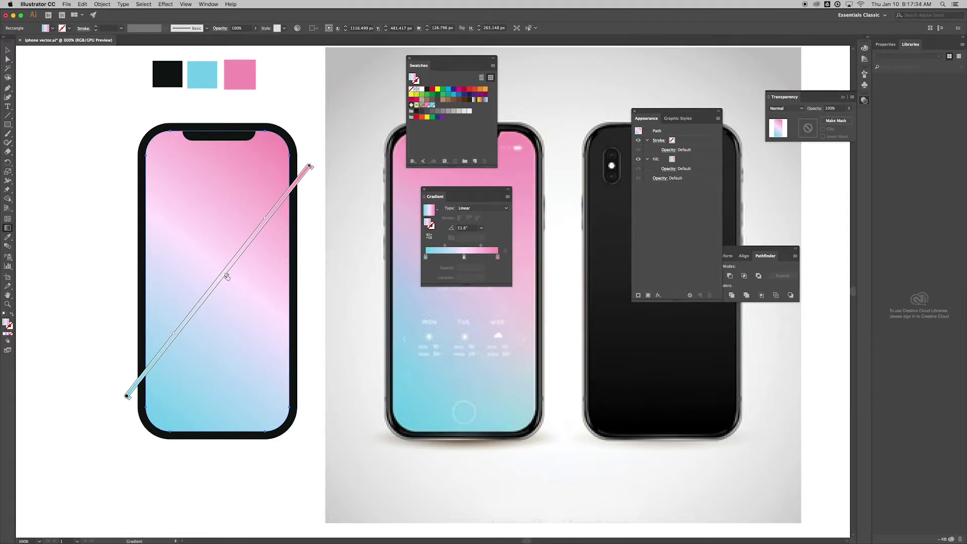
{"action": "key", "text": "v"}
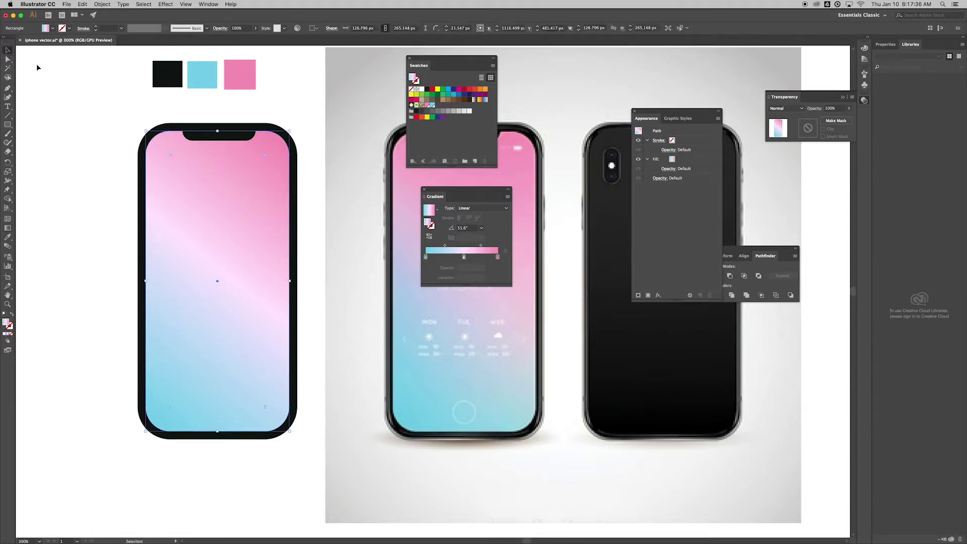
{"action": "left_click", "coordinate": [93, 222]}
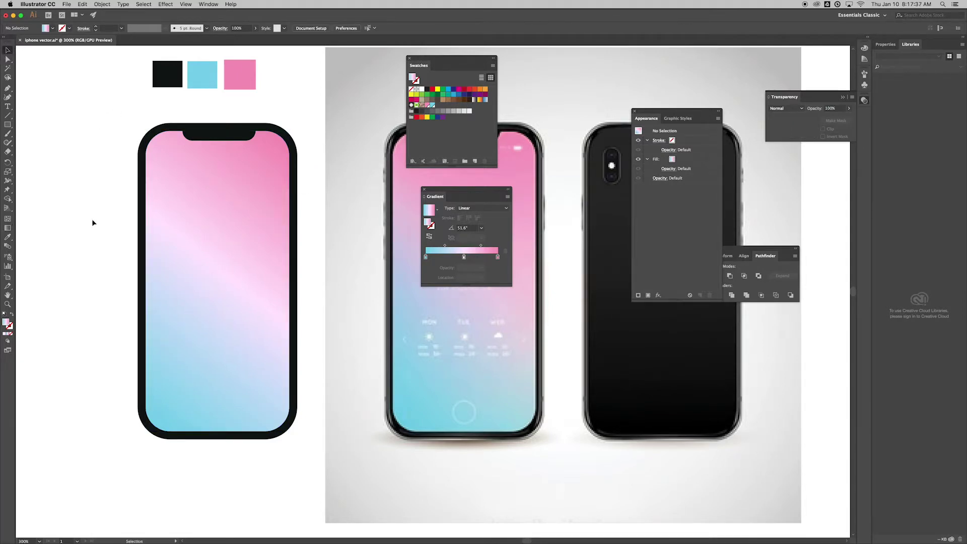
- Compare the gradient-filled phone with the reference phone, both at a reduced view and close up
{"action": "key", "text": "super+minus"}
{"action": "key", "text": "super+minus"}
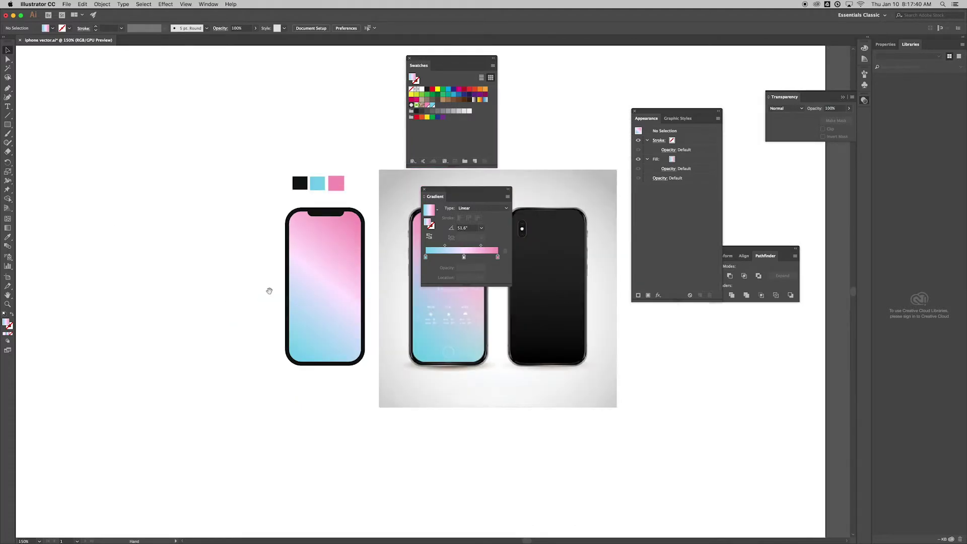
{"action": "left_click_drag", "start_coordinate": [268, 288], "coordinate": [154, 241]}
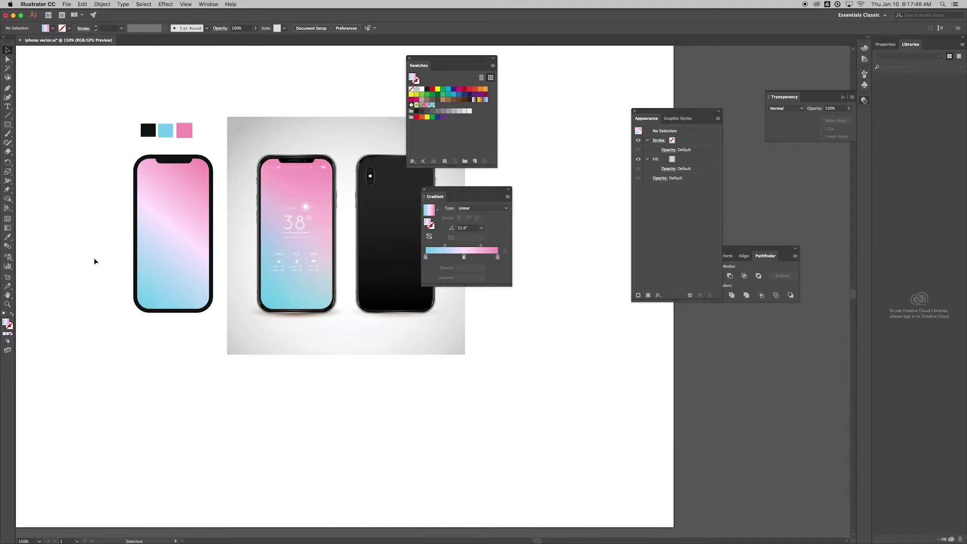
{"action": "key", "text": "super+equal"}
{"action": "key", "text": "super+equal"}
{"action": "left_click_drag", "start_coordinate": [177, 169], "coordinate": [331, 235]}
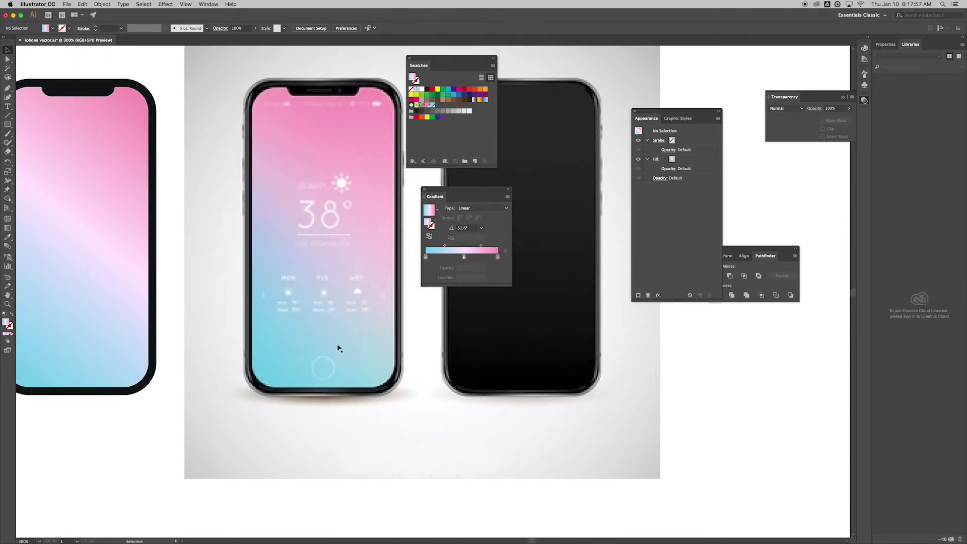
{"action": "scroll", "coordinate": [339, 347], "scroll_direction": "left", "scroll_amount": 5}
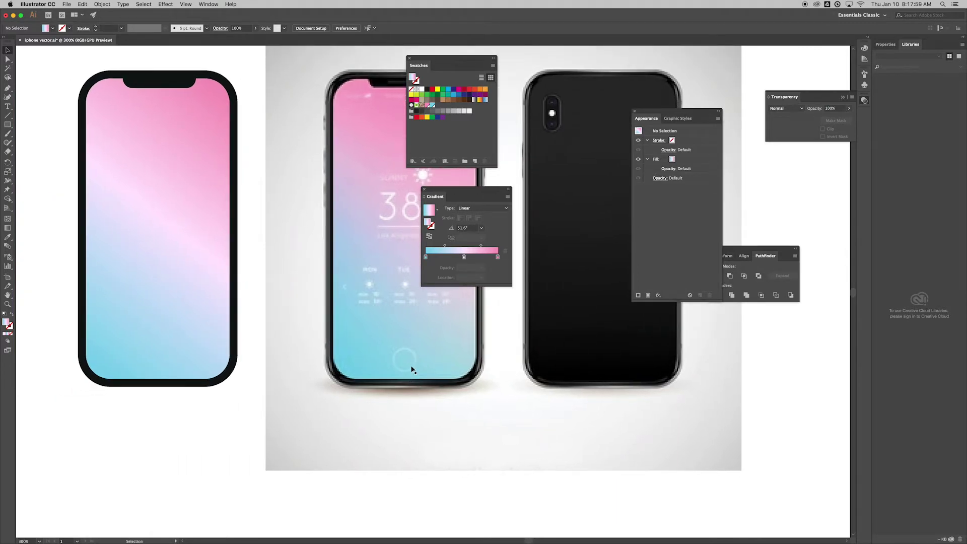
- Draw a circle about 20 px wide over the reference phone's home button and move it to the same spot on the vector phone
{"action": "key", "text": "l"}
{"action": "left_click_drag", "start_coordinate": [405, 360], "coordinate": [416, 349]}
{"action": "key", "text": "v"}
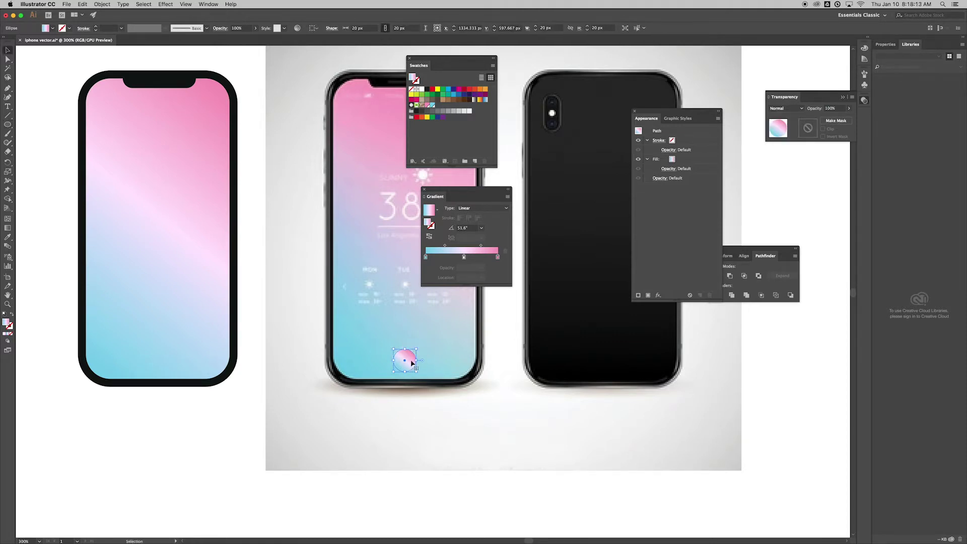
{"action": "left_click_drag", "start_coordinate": [274, 361], "coordinate": [156, 364]}
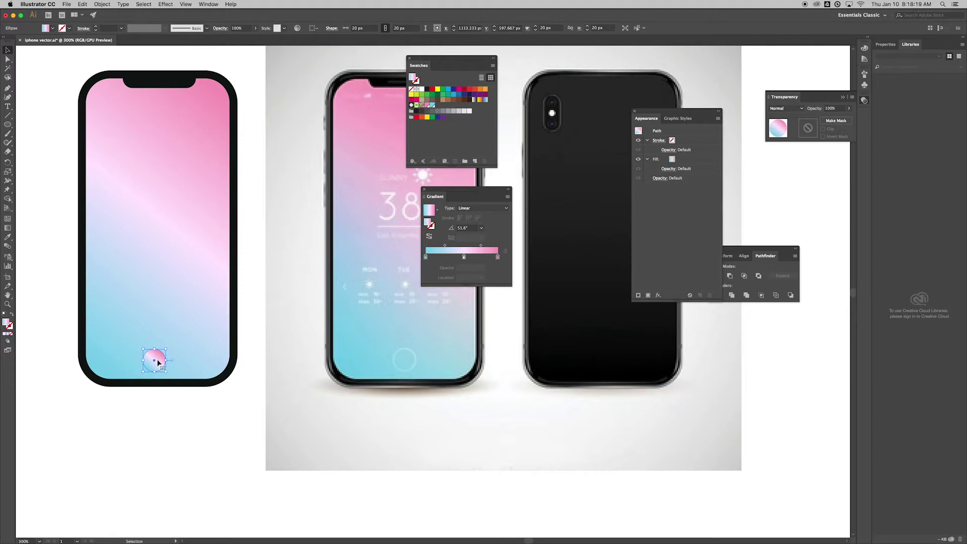
- Swap the home-button circle to an unfilled outline and give its stroke a pale cyan colour
{"action": "left_click", "coordinate": [12, 315]}
{"action": "double_click", "coordinate": [10, 325]}
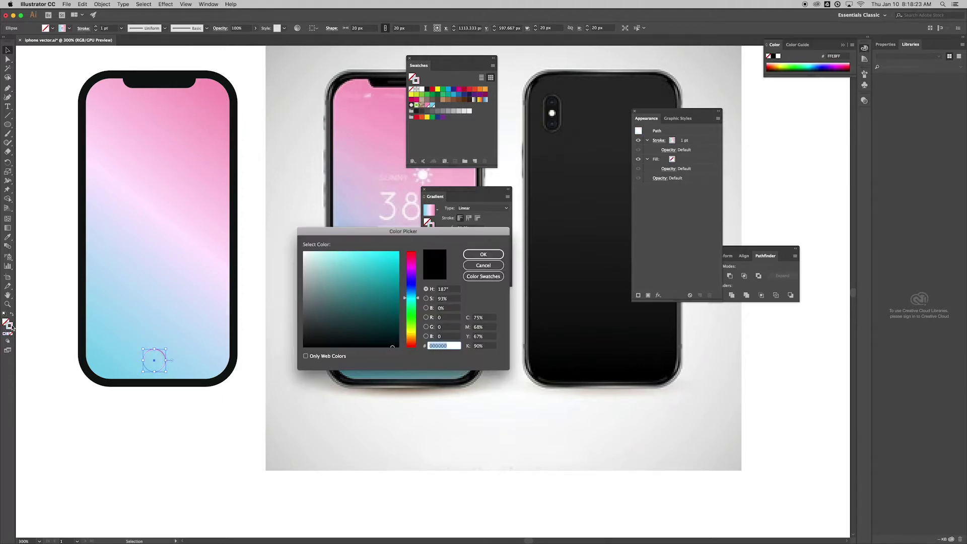
{"action": "left_click_drag", "start_coordinate": [348, 261], "coordinate": [330, 251]}
{"action": "left_click", "coordinate": [466, 258]}
{"action": "left_click", "coordinate": [235, 421]}
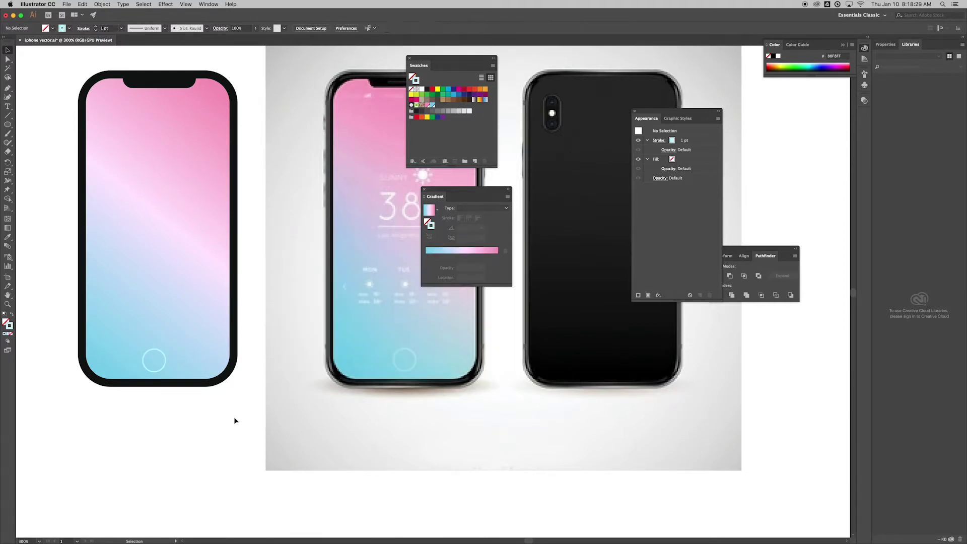
- Increase the home-button circle's stroke weight to 2 pt
{"action": "left_click", "coordinate": [166, 361]}
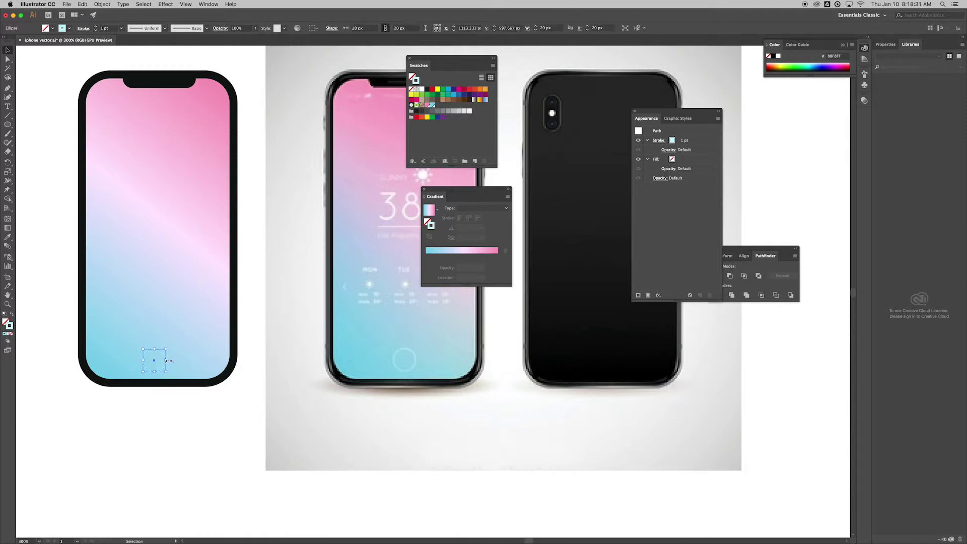
{"action": "left_click", "coordinate": [96, 29]}
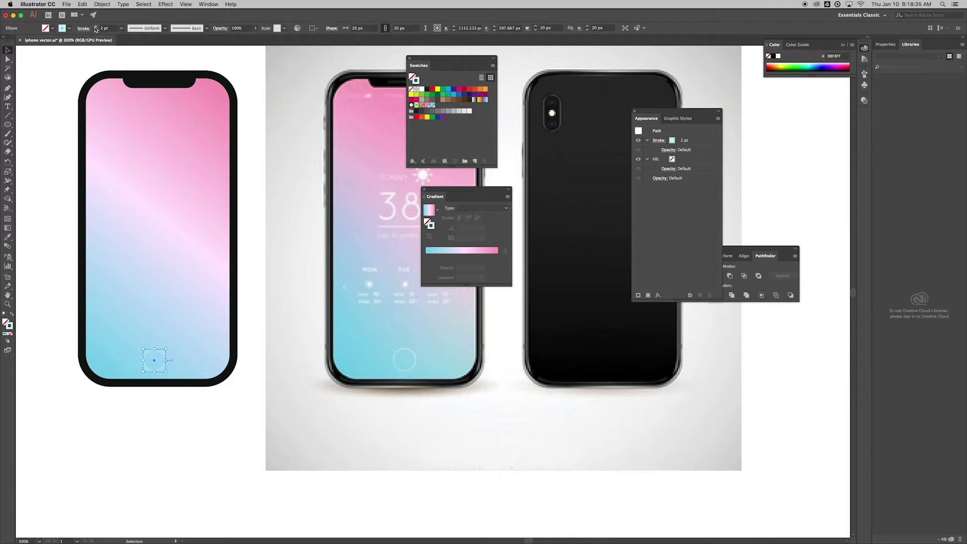
{"action": "left_click", "coordinate": [61, 155]}
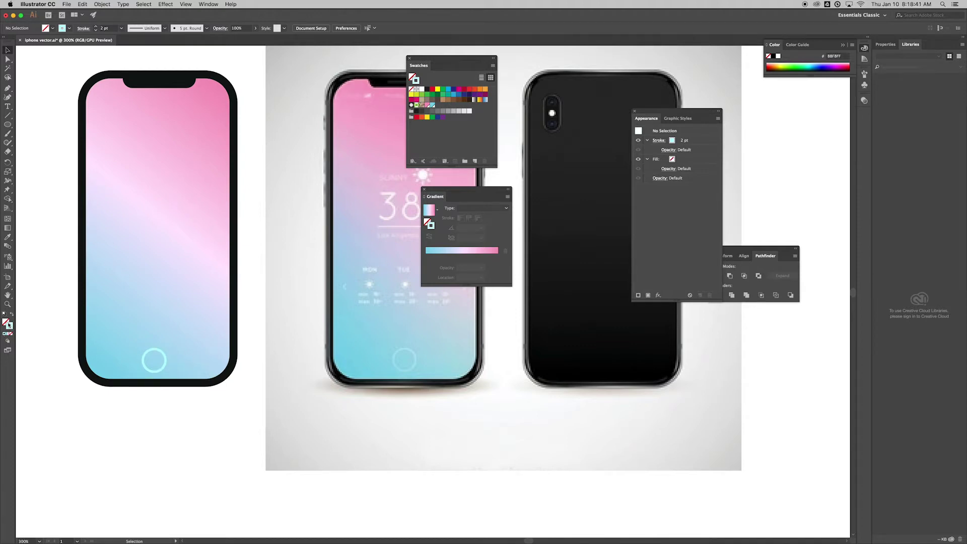
- Try repositioning the home-button circle higher up on the vector phone's screen and undo the moves
{"action": "left_click", "coordinate": [159, 356]}
{"action": "left_click_drag", "start_coordinate": [160, 357], "coordinate": [188, 291]}
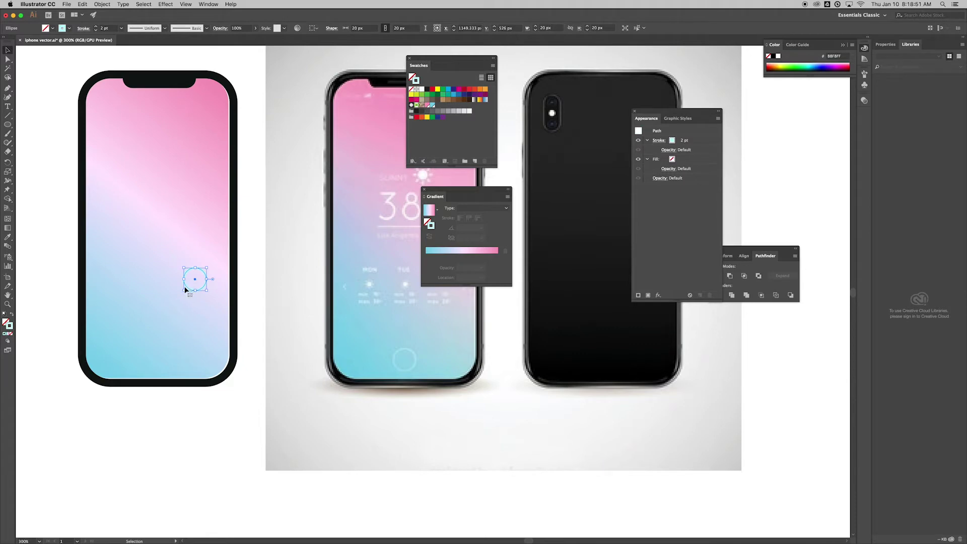
{"action": "key", "text": "a"}
{"action": "key", "text": "ctrl+z"}
{"action": "key", "text": "ctrl+z"}
{"action": "key", "text": "ctrl+z"}
{"action": "left_click", "coordinate": [186, 312]}
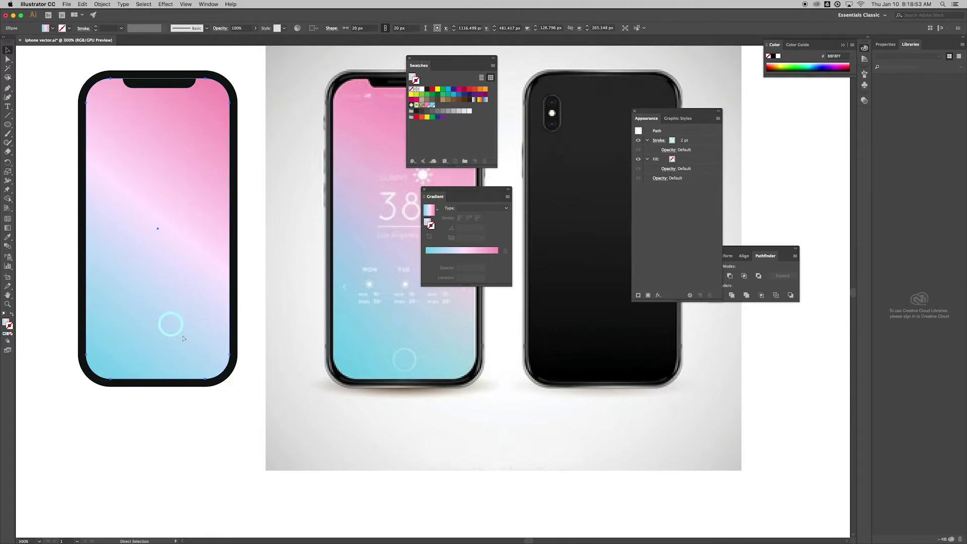
{"action": "key", "text": "v"}
{"action": "key", "text": "ctrl+z"}
{"action": "left_click", "coordinate": [153, 414]}
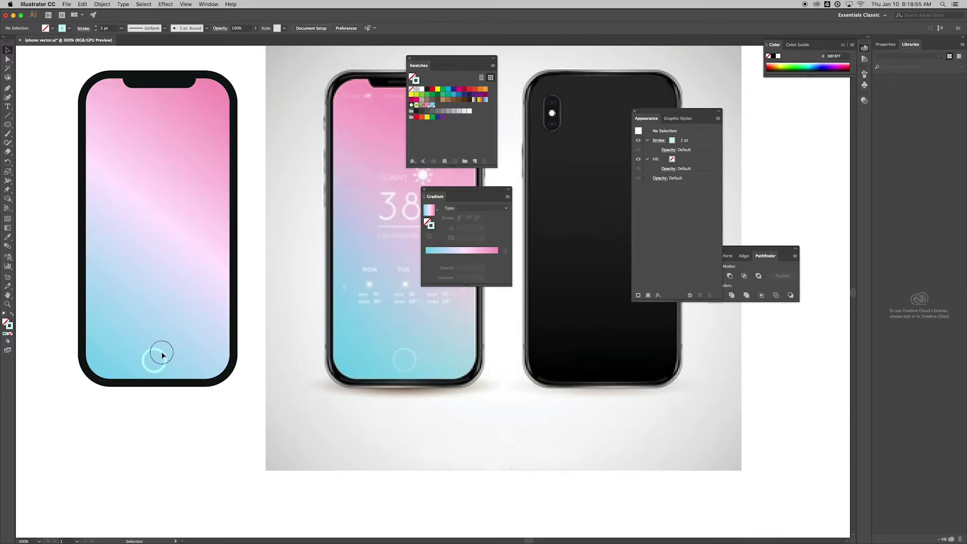
- Duplicate the home-button circle onto the lower loop of the reference image's 8 and scale it to about 13.5 px
{"action": "left_click", "coordinate": [162, 360]}
{"action": "left_click", "coordinate": [241, 369]}
{"action": "scroll", "coordinate": [264, 373], "scroll_direction": "up", "scroll_amount": 2}
{"action": "left_click", "coordinate": [167, 397]}
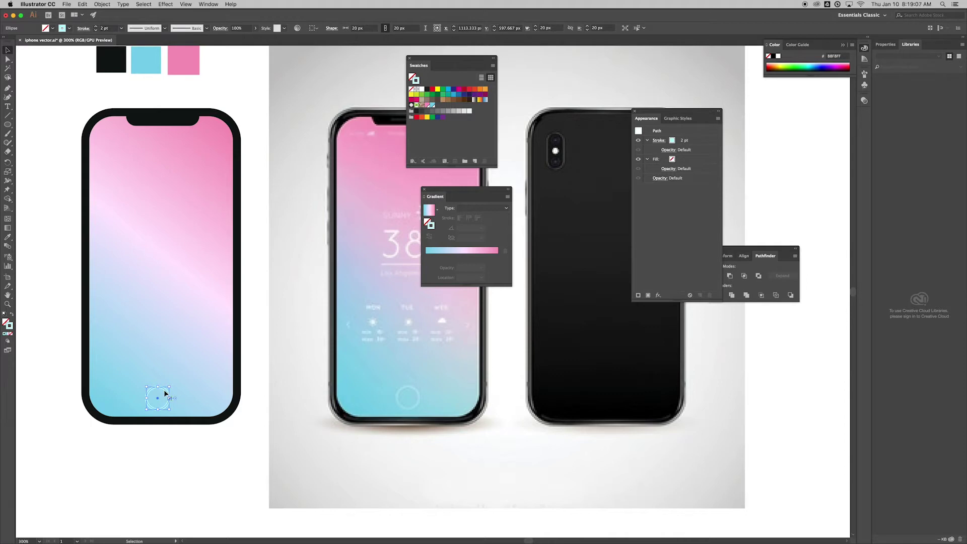
{"action": "left_click_drag", "start_coordinate": [166, 391], "coordinate": [300, 310]}
{"action": "left_click_drag", "start_coordinate": [316, 362], "coordinate": [249, 384]}
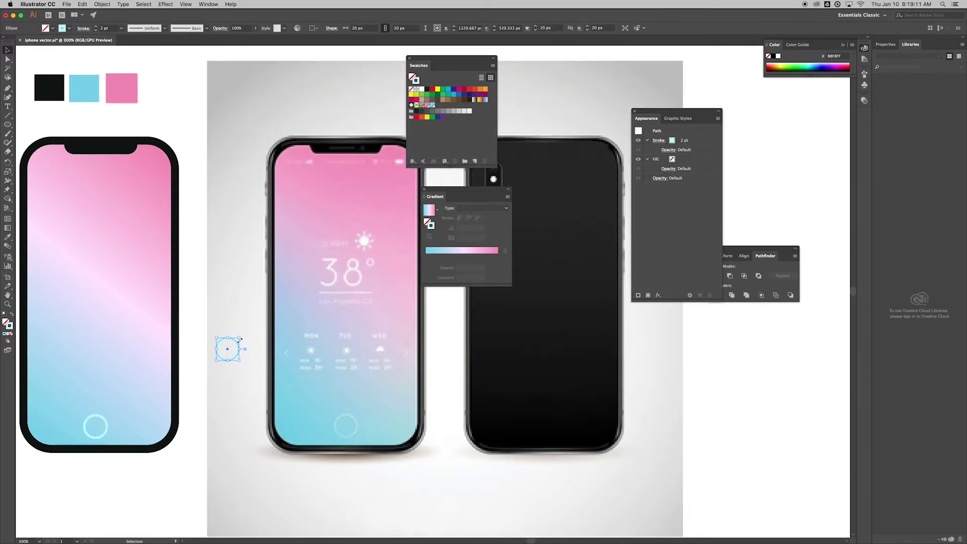
{"action": "left_click_drag", "start_coordinate": [234, 347], "coordinate": [362, 267]}
{"action": "key", "text": "super+equal"}
{"action": "key", "text": "super+equal"}
{"action": "key", "text": "super+equal"}
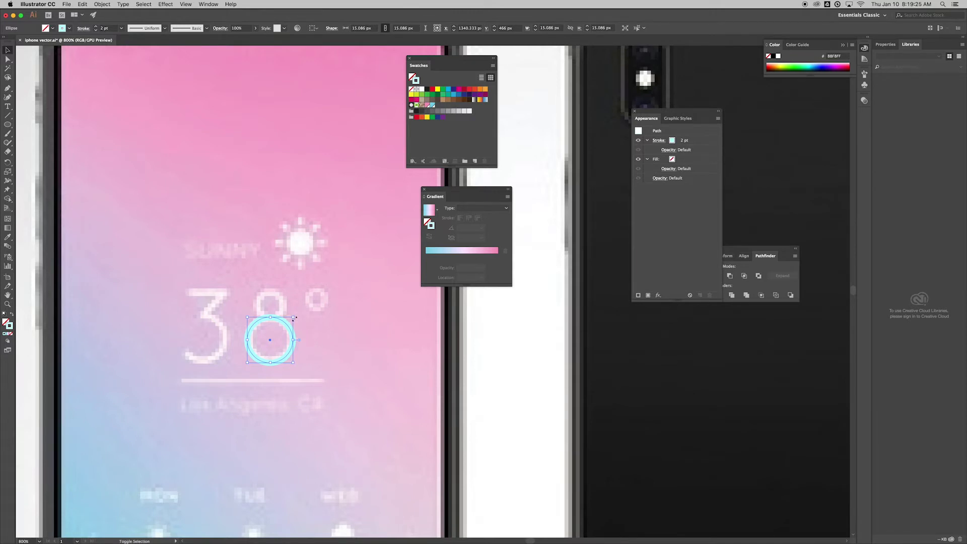
{"action": "left_click_drag", "start_coordinate": [294, 318], "coordinate": [292, 318]}
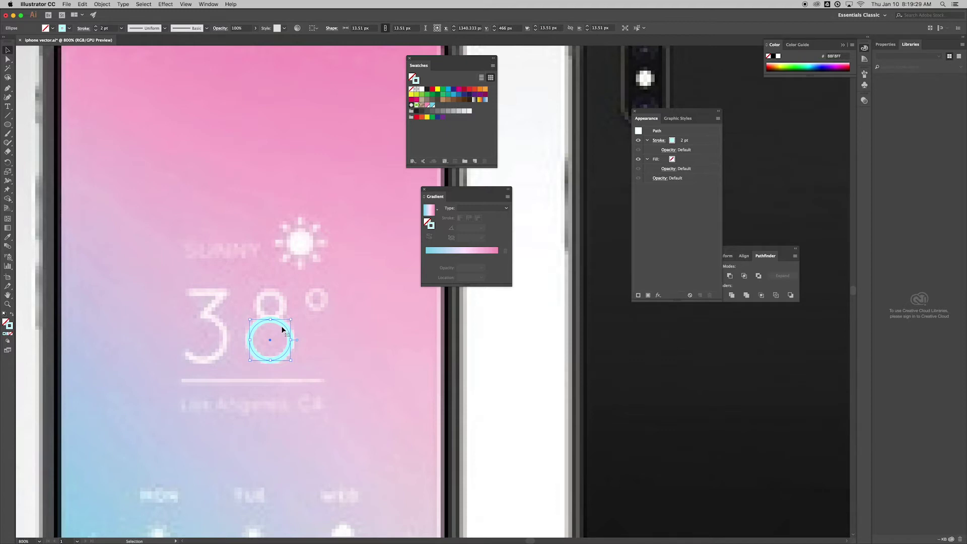
- Duplicate the circle as the 8's upper loop, scaled to about 8.4 px, and copy that loop at a smaller size over the degree sign
{"action": "left_click_drag", "start_coordinate": [283, 325], "coordinate": [284, 291]}
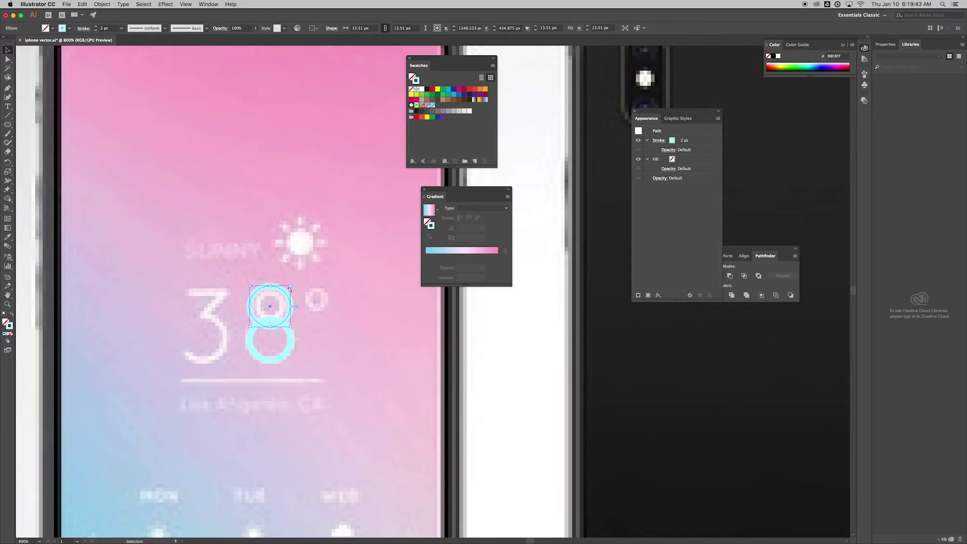
{"action": "left_click_drag", "start_coordinate": [292, 285], "coordinate": [284, 289]}
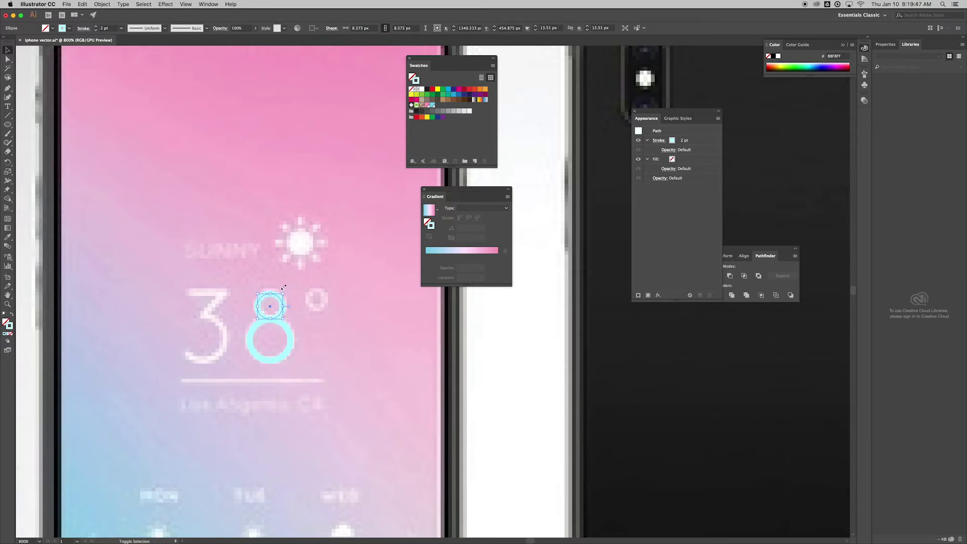
{"action": "left_click", "coordinate": [511, 358]}
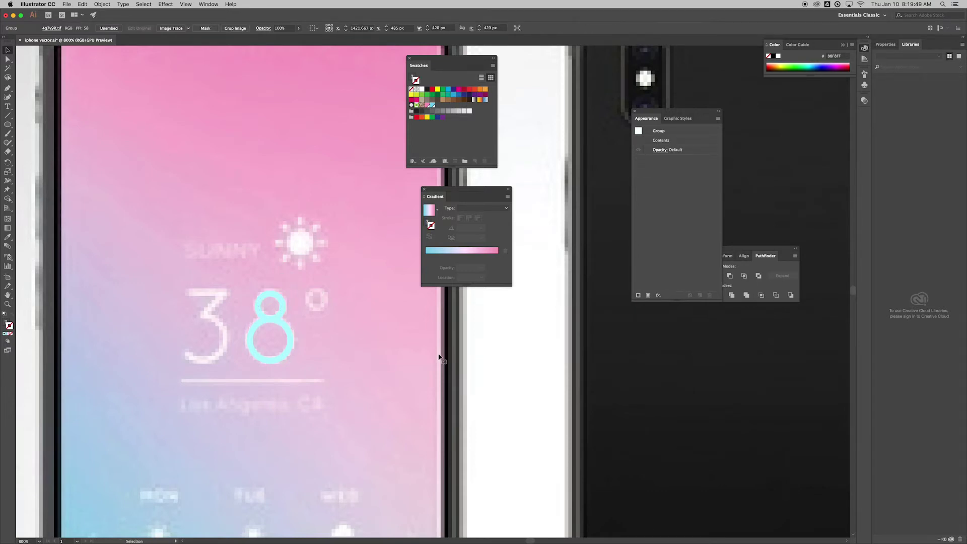
{"action": "left_click", "coordinate": [281, 304]}
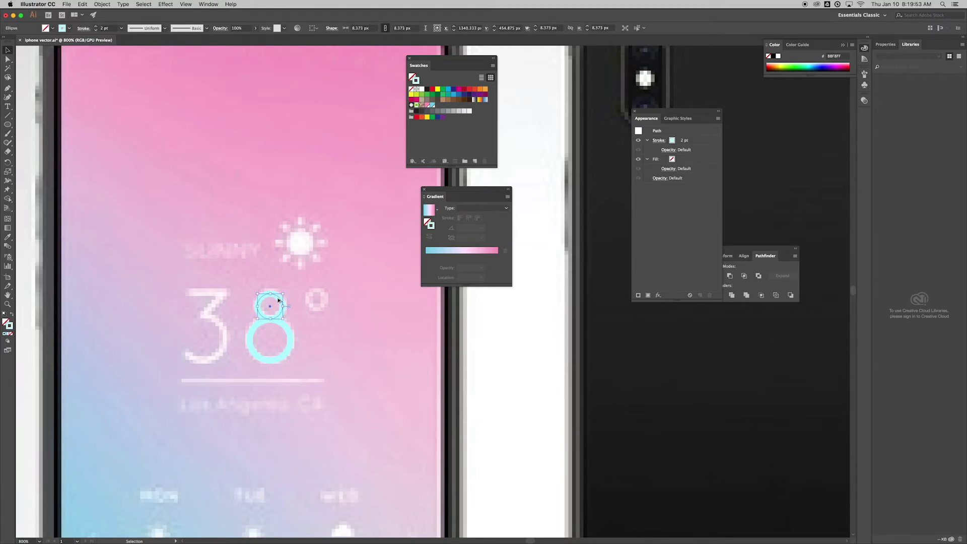
{"action": "left_click_drag", "start_coordinate": [278, 300], "coordinate": [328, 288]}
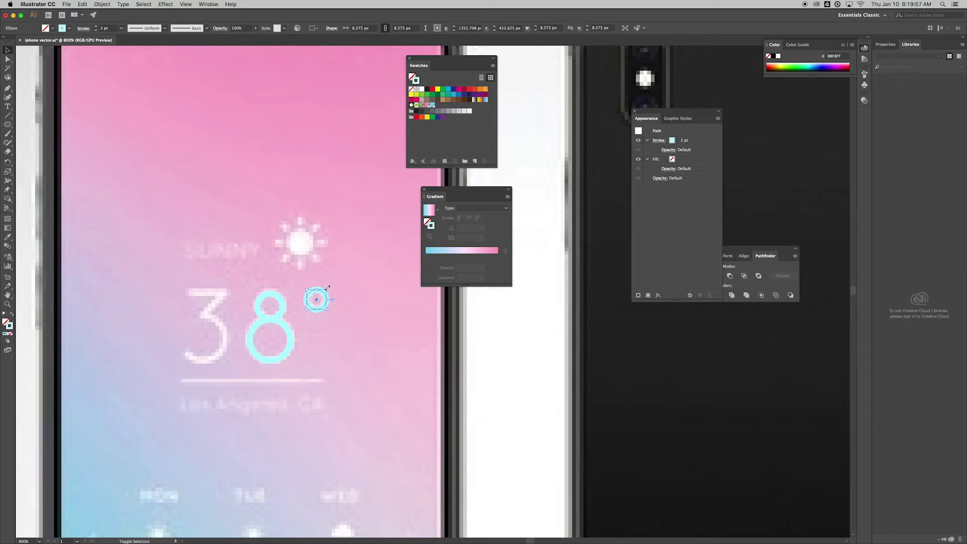
- Duplicate the 8's lower loop straight across onto the curve of the reference 3 and nudge it into alignment
{"action": "left_click", "coordinate": [283, 326]}
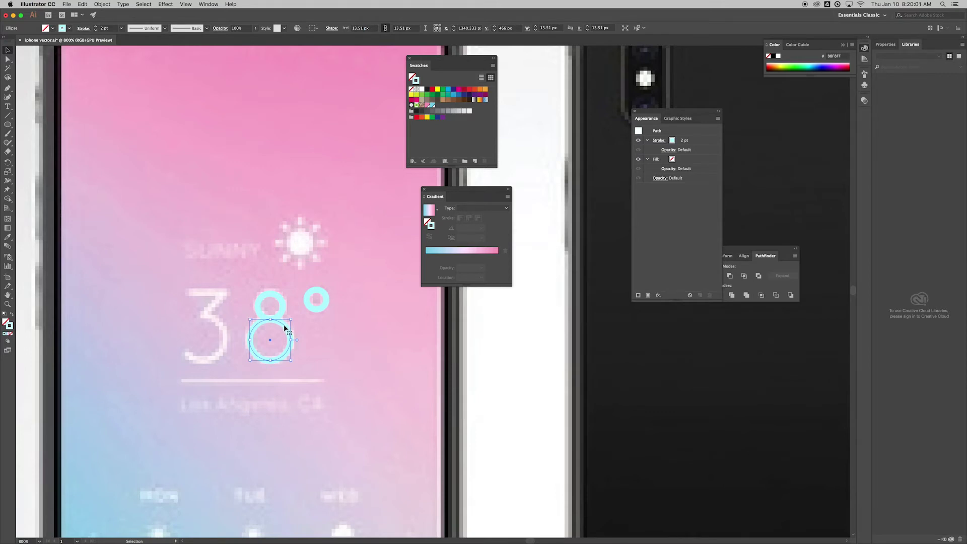
{"action": "left_click_drag", "start_coordinate": [285, 326], "coordinate": [219, 330]}
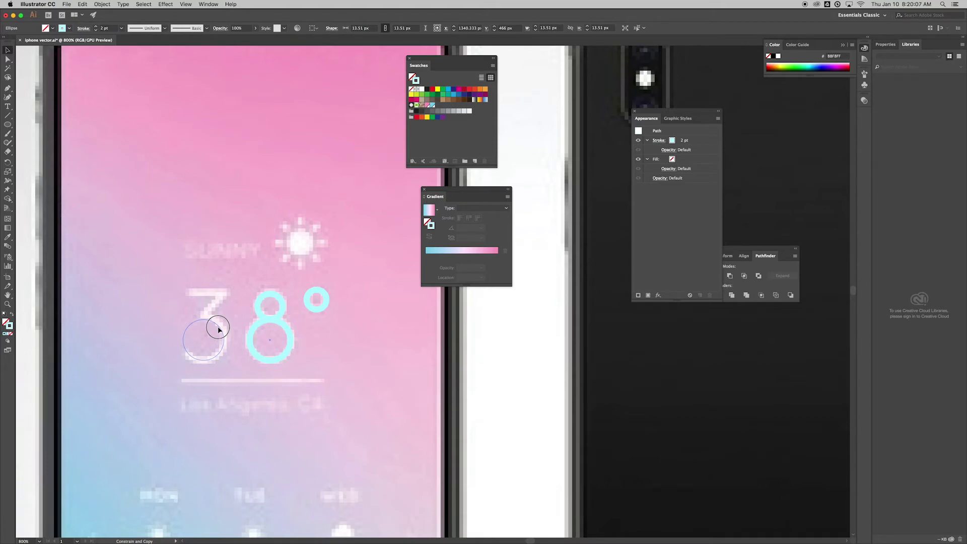
{"action": "left_click_drag", "start_coordinate": [218, 330], "coordinate": [219, 330]}
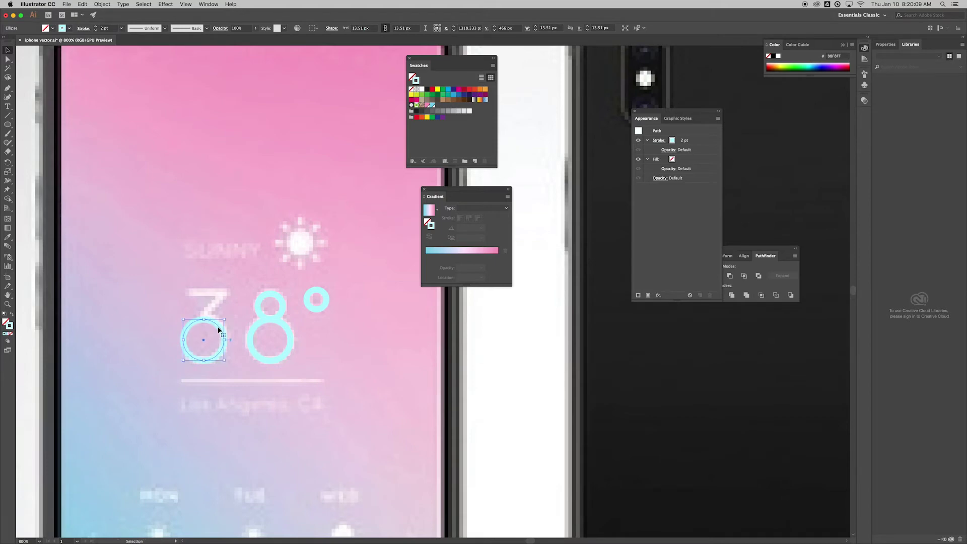
{"action": "key", "text": "Right"}
{"action": "key", "text": "Right"}
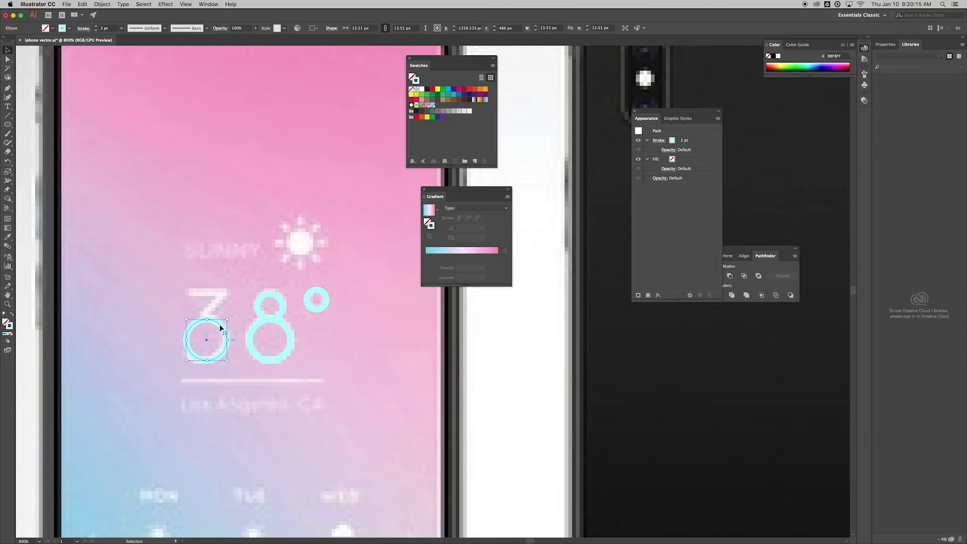
{"action": "key", "text": "Left"}
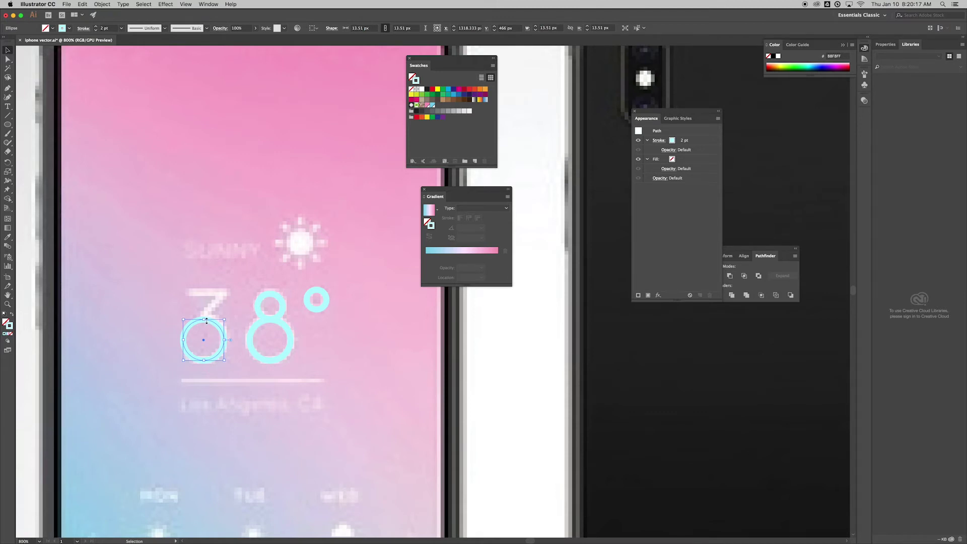
- Delete the upper-left segment of the circle over the 3, leaving an open arc
{"action": "key", "text": "a"}
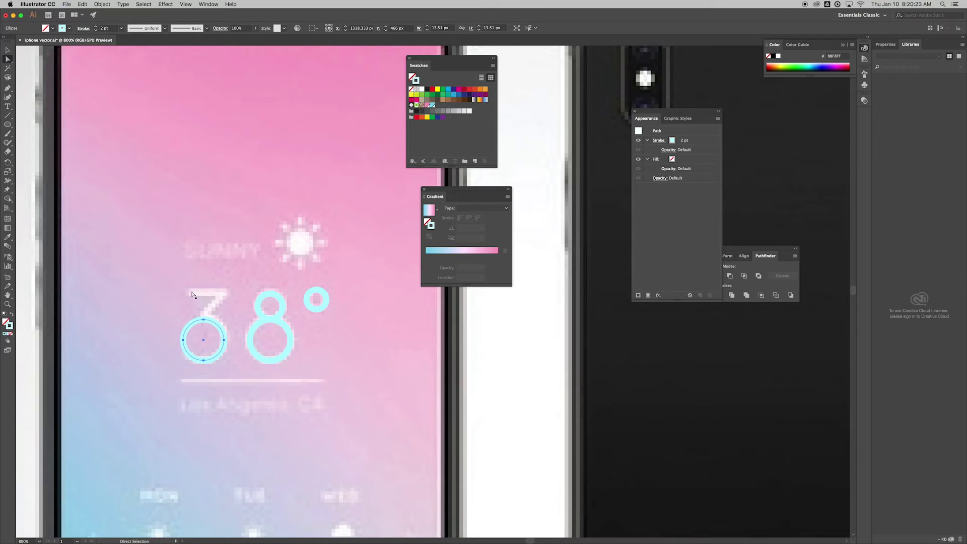
{"action": "left_click", "coordinate": [188, 325]}
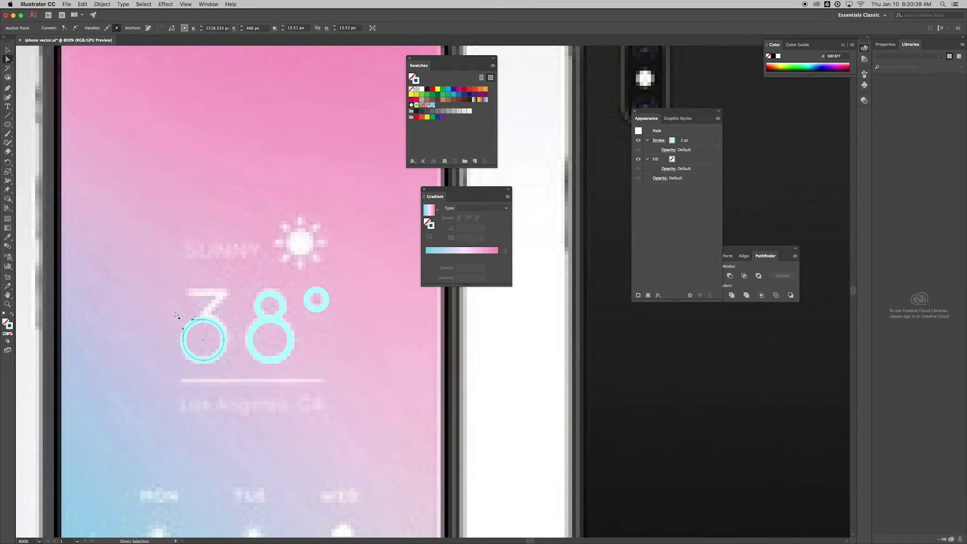
{"action": "key", "text": "Delete"}
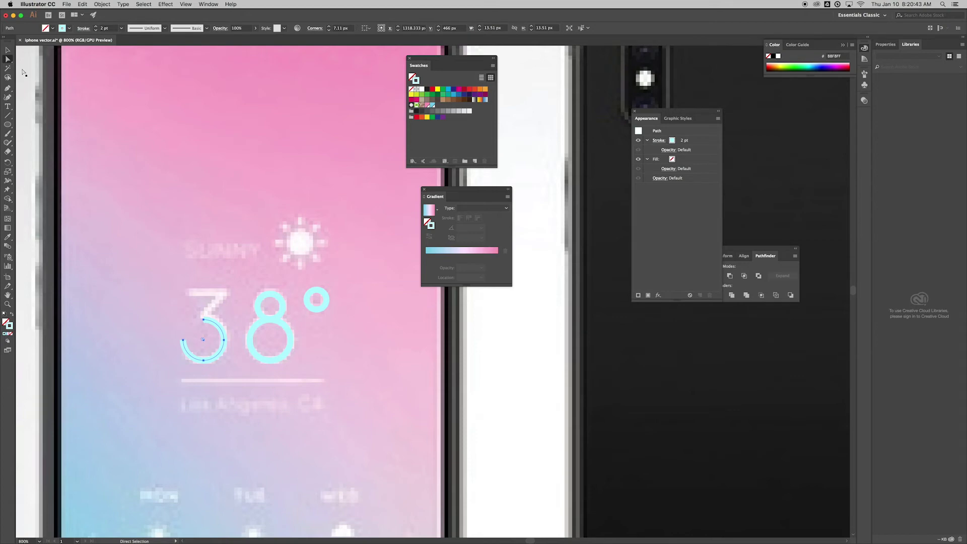
- With the Pen tool, extend the arc's upper end with a diagonal and a horizontal top bar to complete the 3
{"action": "key", "text": "p"}
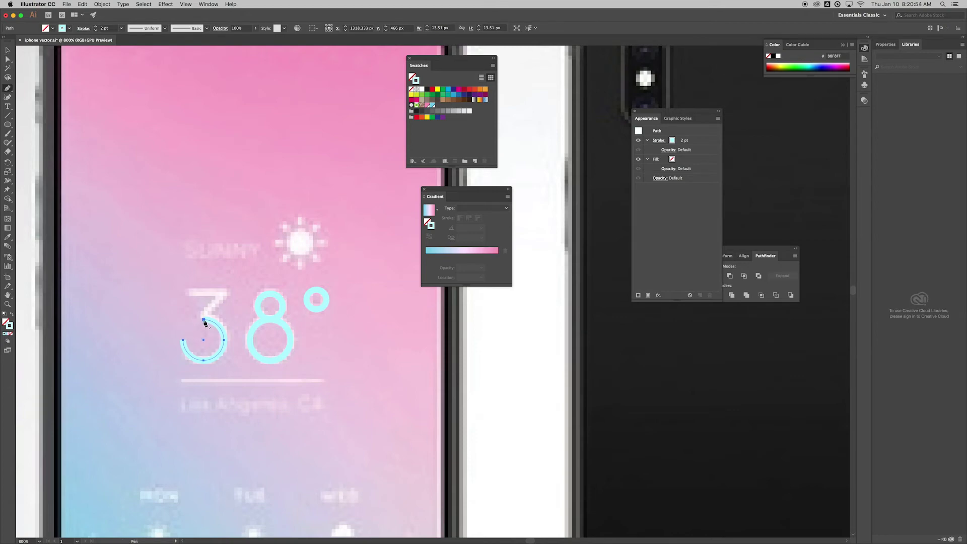
{"action": "left_click", "coordinate": [203, 321]}
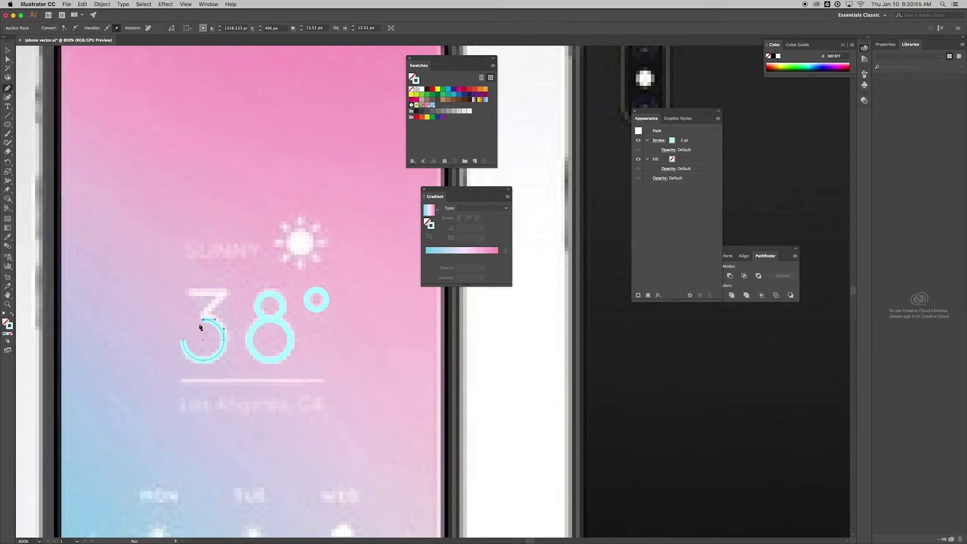
{"action": "left_click", "coordinate": [230, 293]}
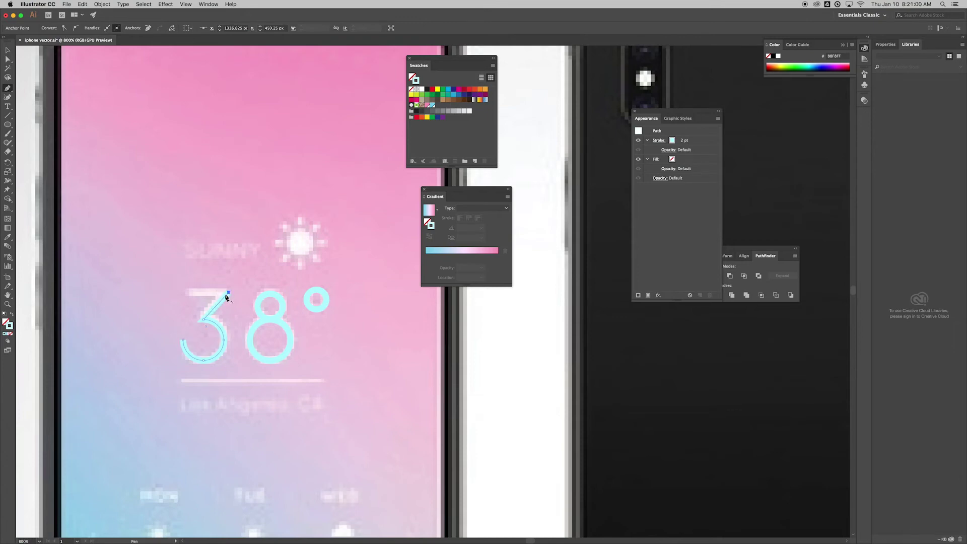
{"action": "left_click", "coordinate": [189, 292]}
{"action": "key", "text": "Escape"}
{"action": "left_click", "coordinate": [7, 52]}
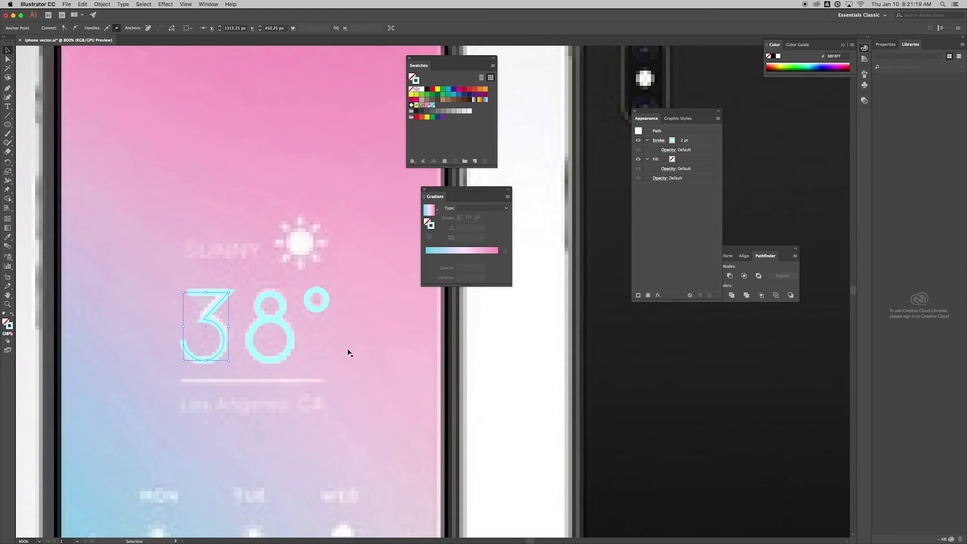
- Try moving the 3, the 8's upper loop and the degree sign together onto the vector phone and undo the move
{"action": "key", "text": "super+minus"}
{"action": "key", "text": "super+minus"}
{"action": "key", "text": "super+minus"}
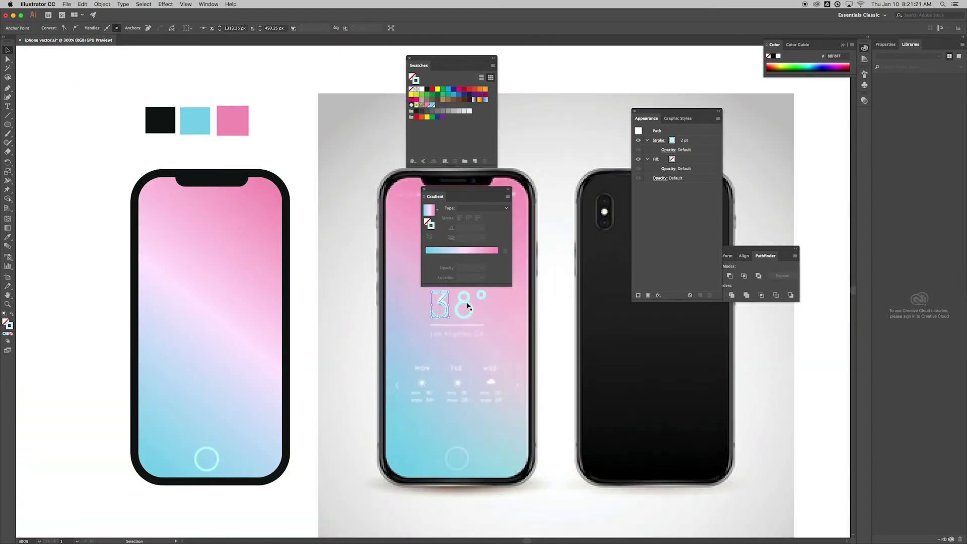
{"action": "key", "text": "shift"}
{"action": "left_click", "coordinate": [470, 308], "text": "shift"}
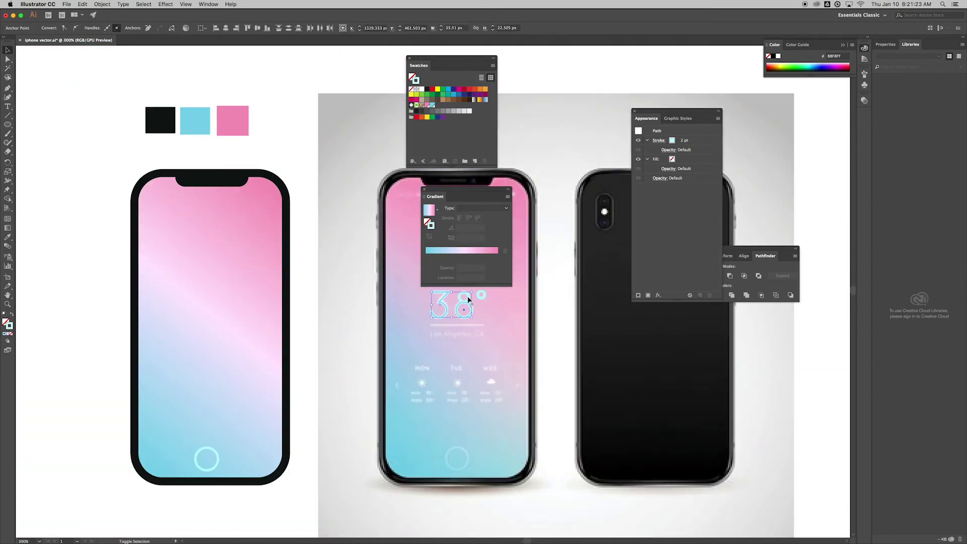
{"action": "left_click", "coordinate": [482, 298], "text": "shift"}
{"action": "left_click_drag", "start_coordinate": [473, 310], "coordinate": [263, 315]}
{"action": "key", "text": "ctrl+z"}
{"action": "scroll", "coordinate": [438, 328], "scroll_direction": "right", "scroll_amount": 5}
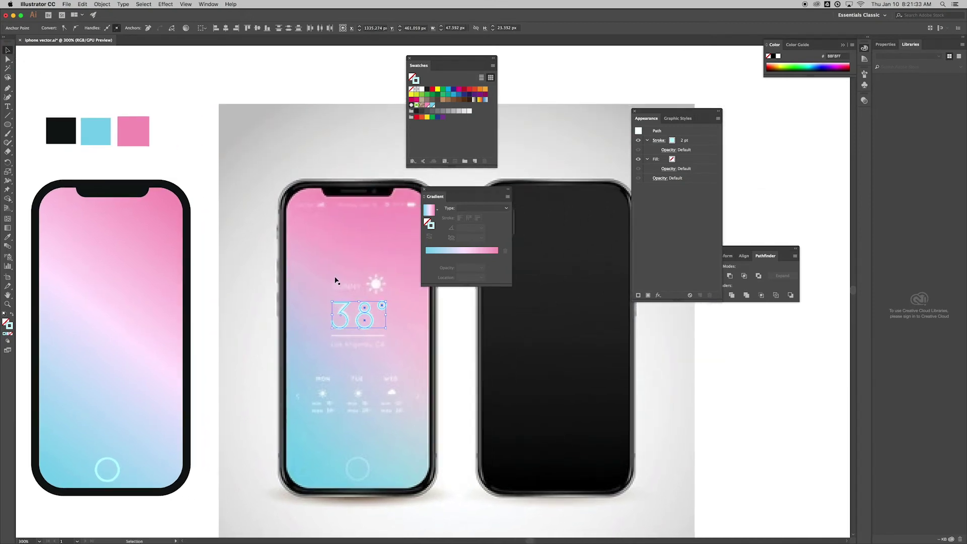
- Select the 3, the 8 and the degree sign together and move them onto the middle of the vector phone's screen
{"action": "left_click", "coordinate": [336, 281]}
{"action": "left_click", "coordinate": [346, 306]}
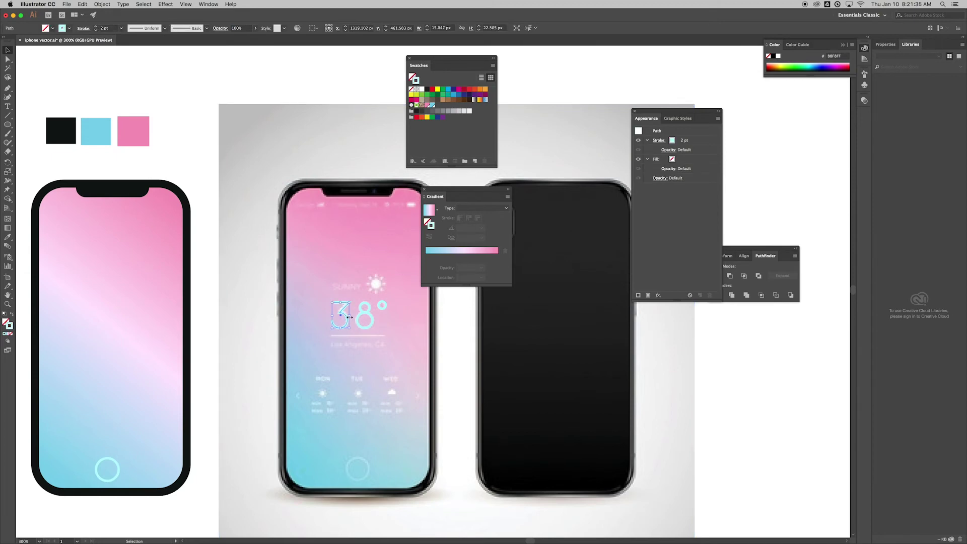
{"action": "left_click", "coordinate": [366, 306], "text": "shift"}
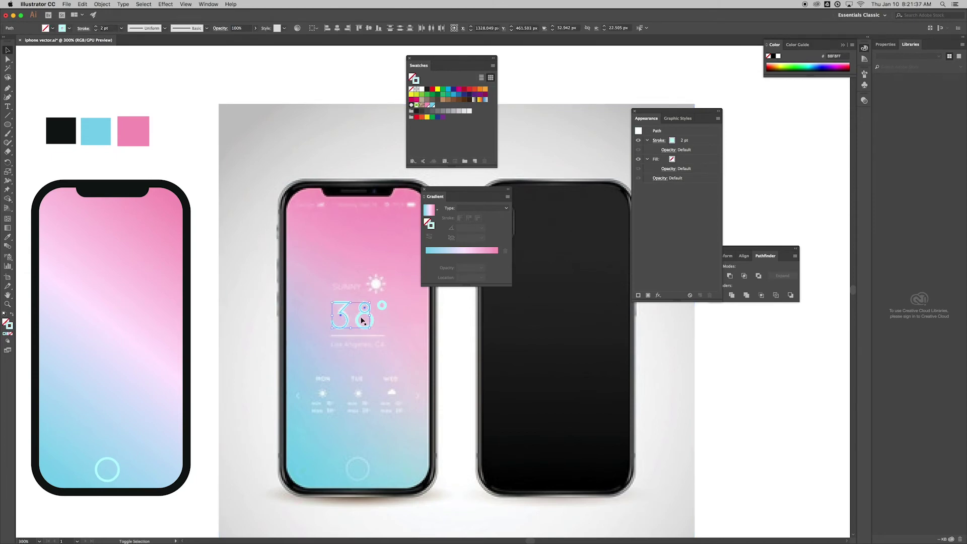
{"action": "left_click", "coordinate": [382, 305], "text": "shift"}
{"action": "left_click_drag", "start_coordinate": [382, 307], "coordinate": [132, 323]}
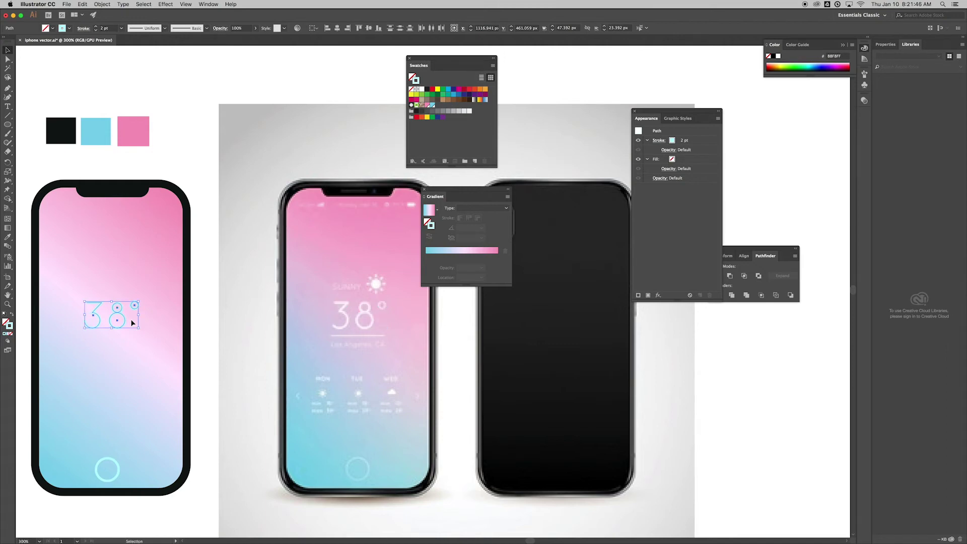
- Set the stroke color of the 38° reading to white, FFFFFF, and deselect it
{"action": "double_click", "coordinate": [10, 326]}
{"action": "left_click_drag", "start_coordinate": [351, 294], "coordinate": [304, 252]}
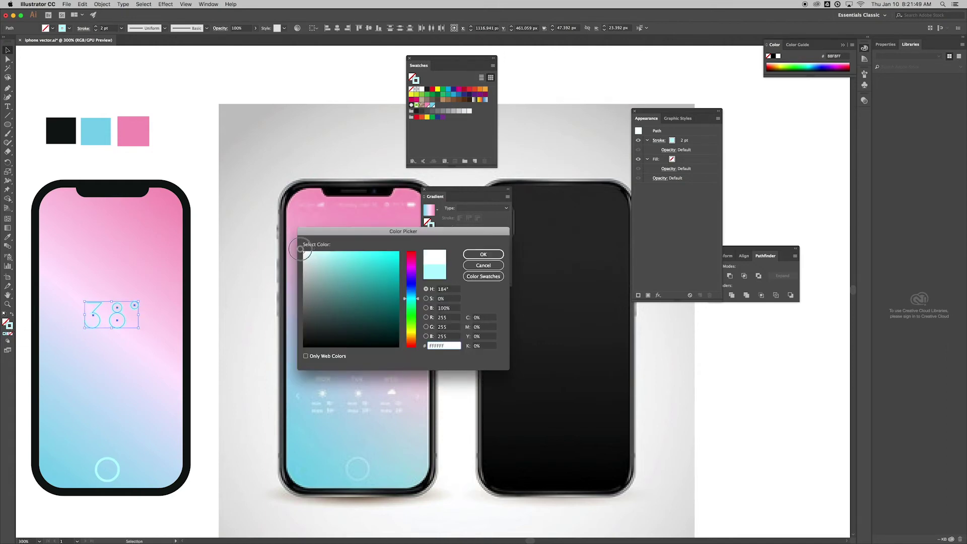
{"action": "left_click", "coordinate": [480, 254]}
{"action": "left_click", "coordinate": [179, 126]}
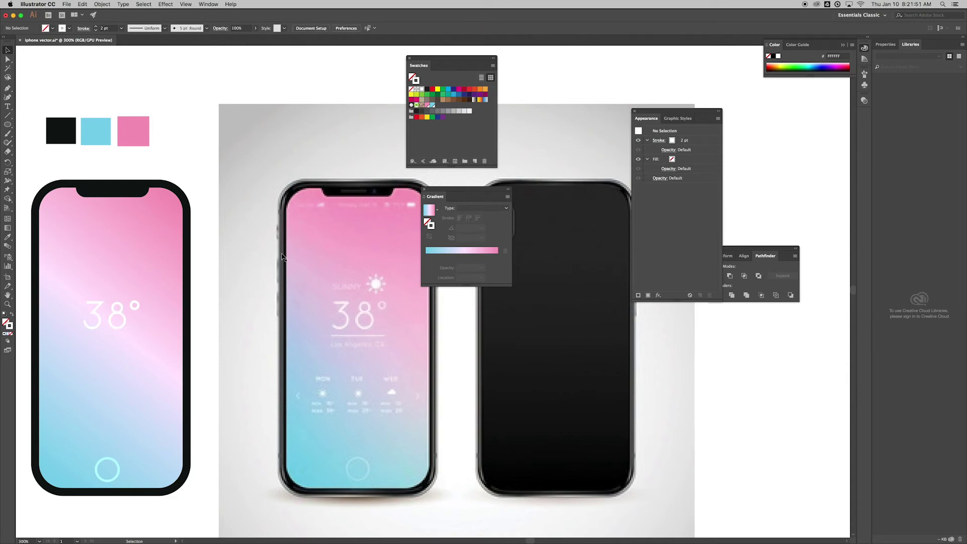
- Clear the Swatches, Gradient, Appearance and Pathfinder panels away from the two front-facing phones
{"action": "scroll", "coordinate": [282, 257], "scroll_direction": "down", "scroll_amount": 4}
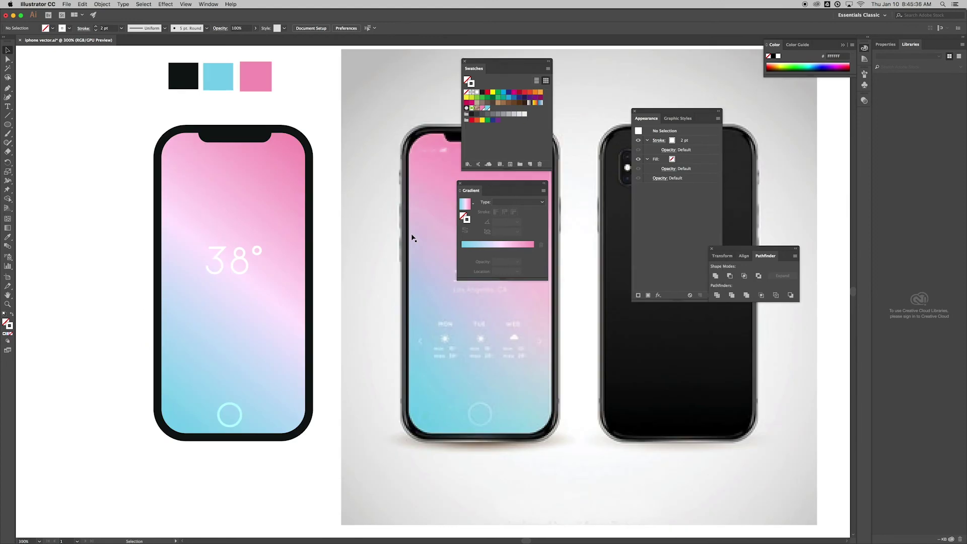
{"action": "scroll", "coordinate": [334, 248], "scroll_direction": "left", "scroll_amount": 3}
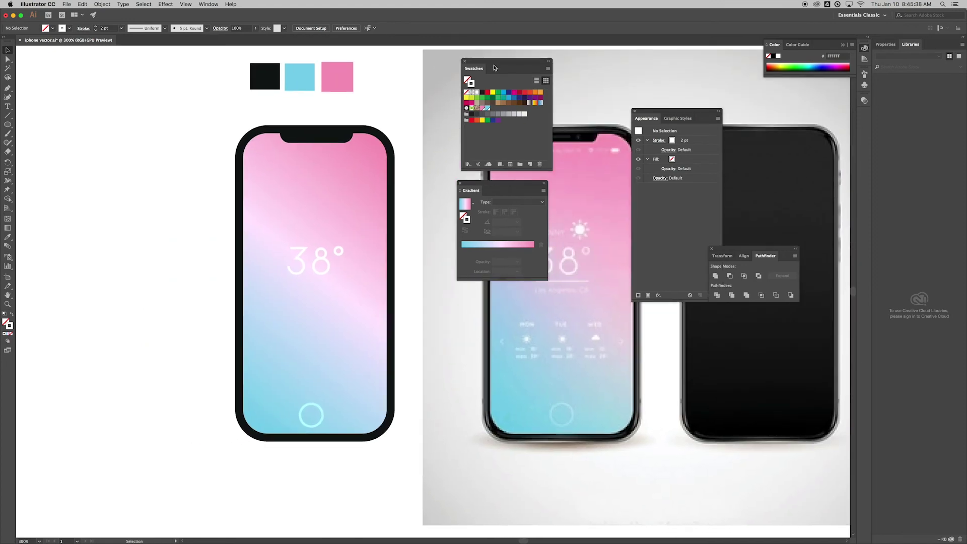
{"action": "left_click_drag", "start_coordinate": [495, 67], "coordinate": [802, 86]}
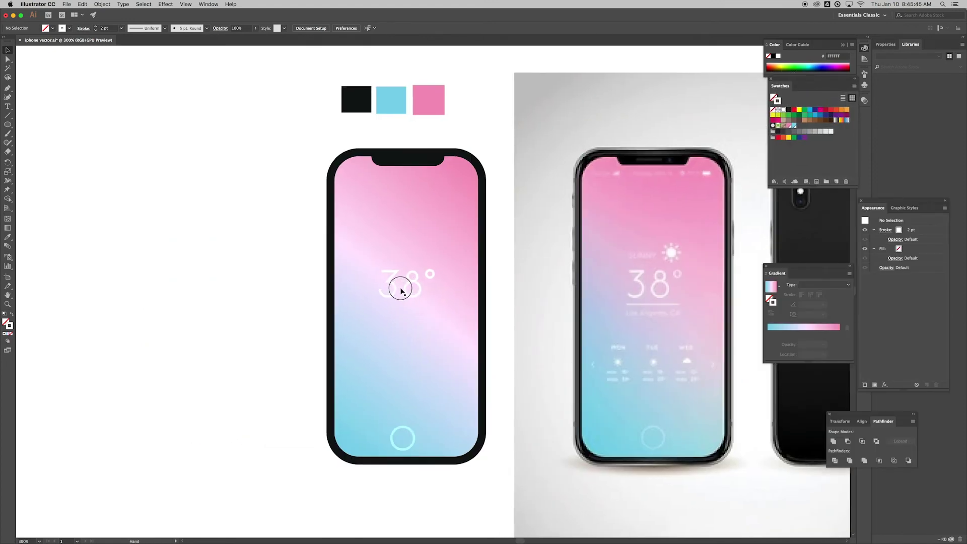
{"action": "left_click_drag", "start_coordinate": [401, 289], "coordinate": [391, 281]}
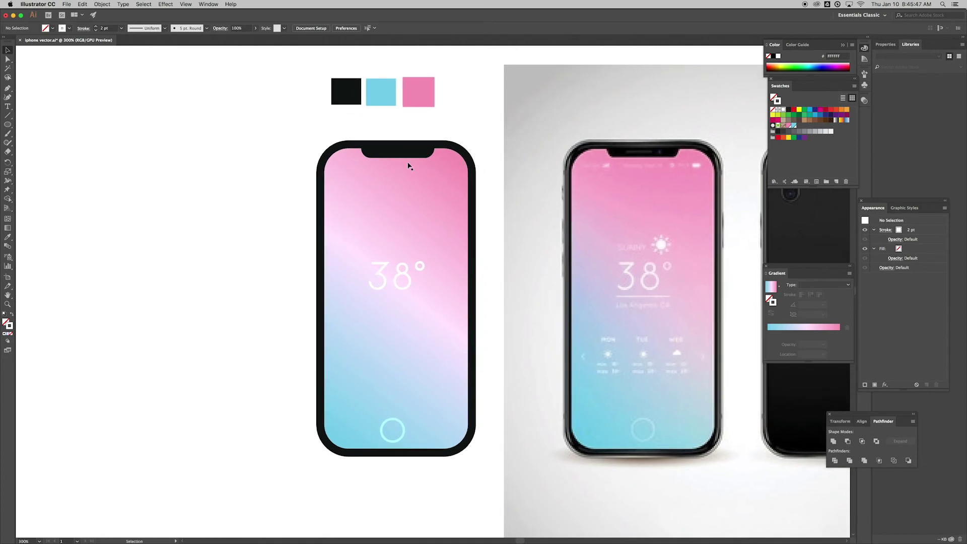
- Select the two end anchor points of the 3's top bar and nudge them down 1 px
{"action": "left_click", "coordinate": [384, 267]}
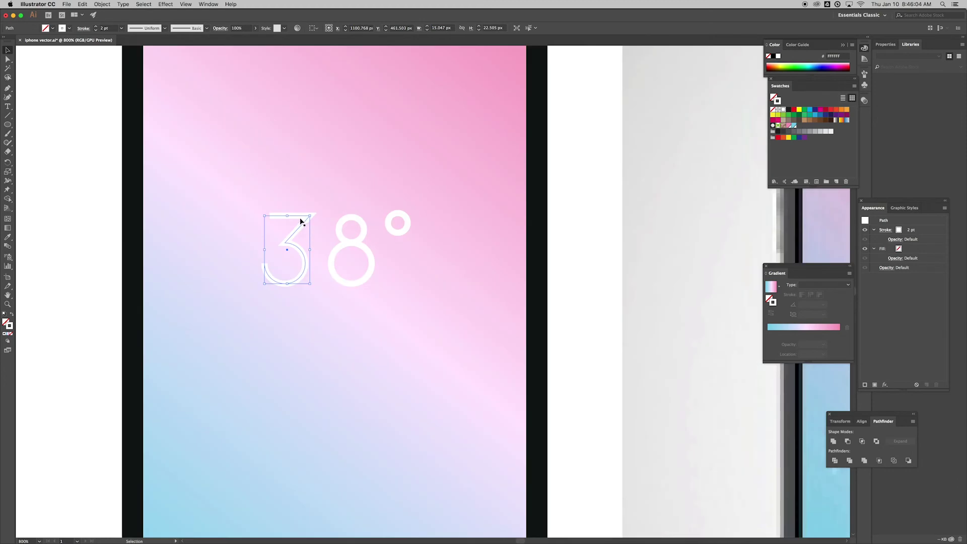
{"action": "left_click", "coordinate": [8, 59]}
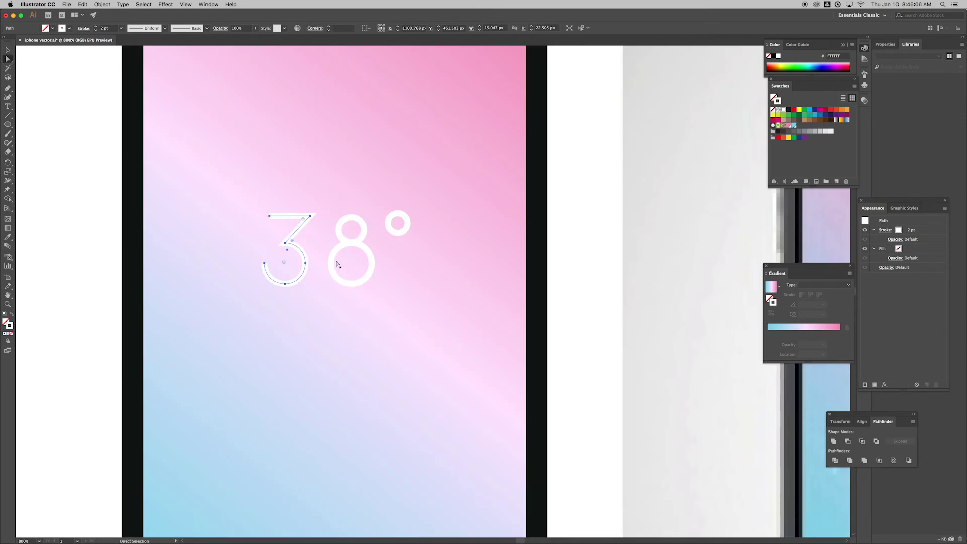
{"action": "left_click", "coordinate": [270, 215]}
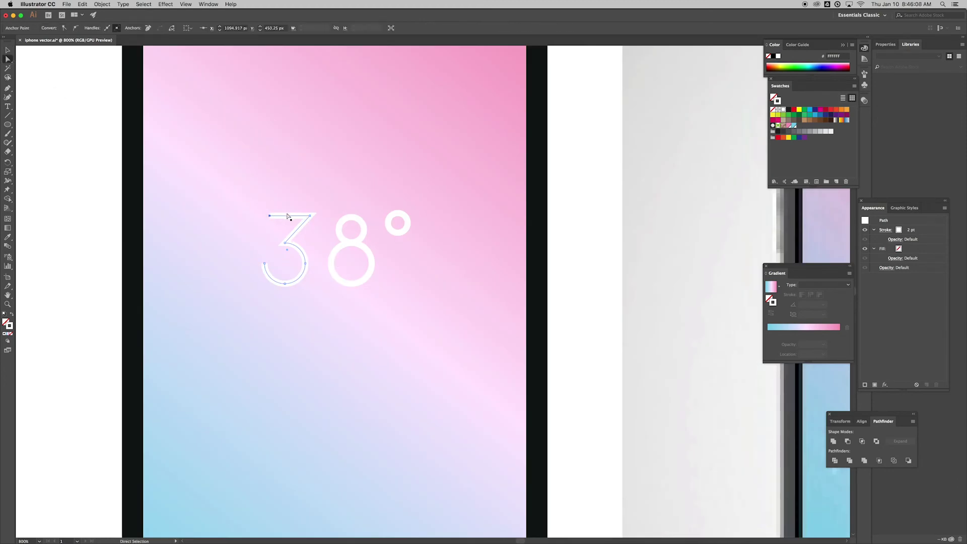
{"action": "left_click", "coordinate": [310, 216], "text": "shift"}
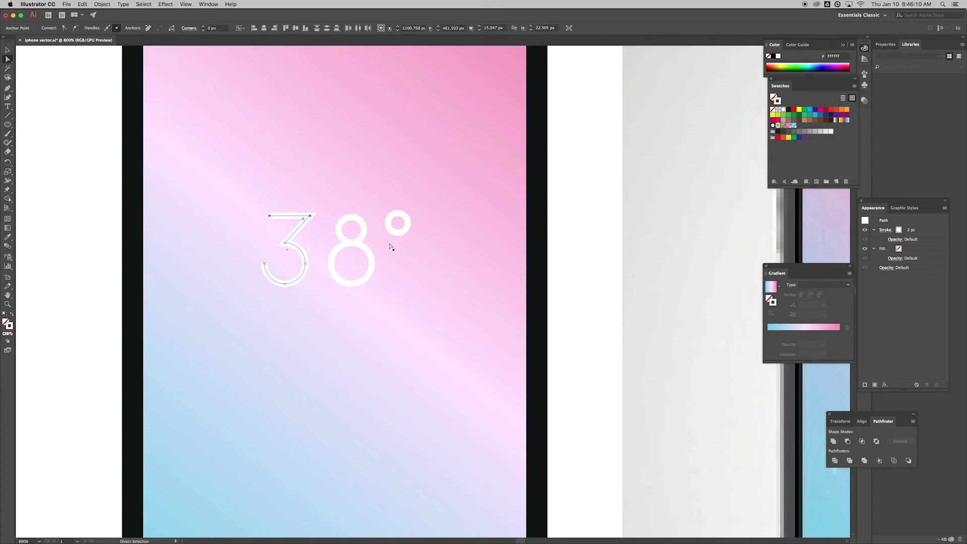
{"action": "key", "text": "Down"}
{"action": "left_click", "coordinate": [101, 218]}
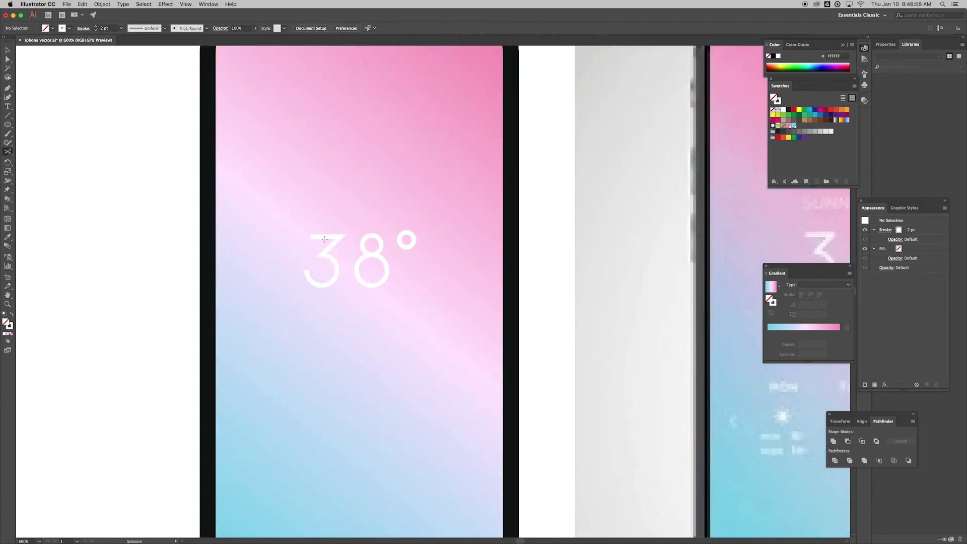
- Group the 3, the 8's loops and the degree sign of the vector phone's reading into one object
{"action": "key", "text": "super+minus"}
{"action": "key", "text": "super+minus"}
{"action": "left_click_drag", "start_coordinate": [398, 277], "coordinate": [288, 273]}
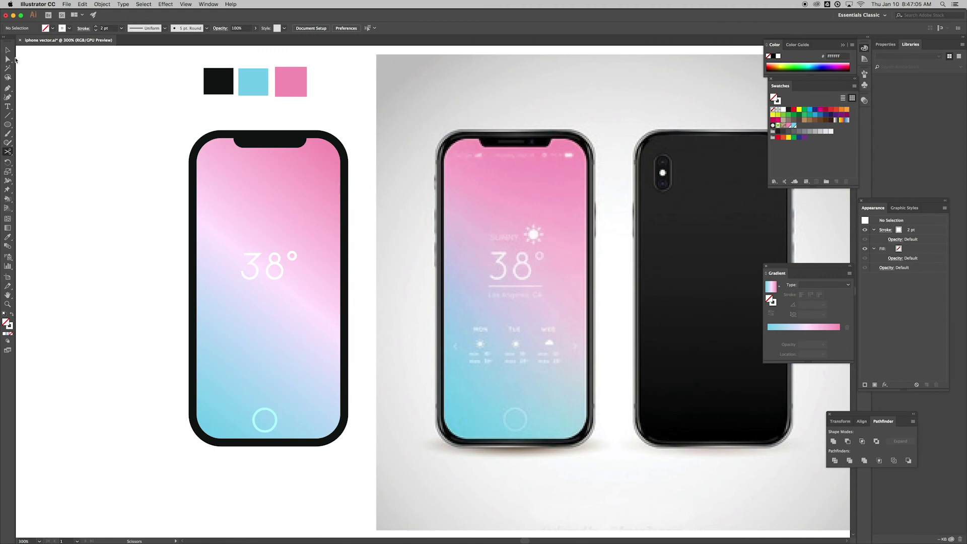
{"action": "left_click", "coordinate": [7, 50]}
{"action": "left_click", "coordinate": [257, 256]}
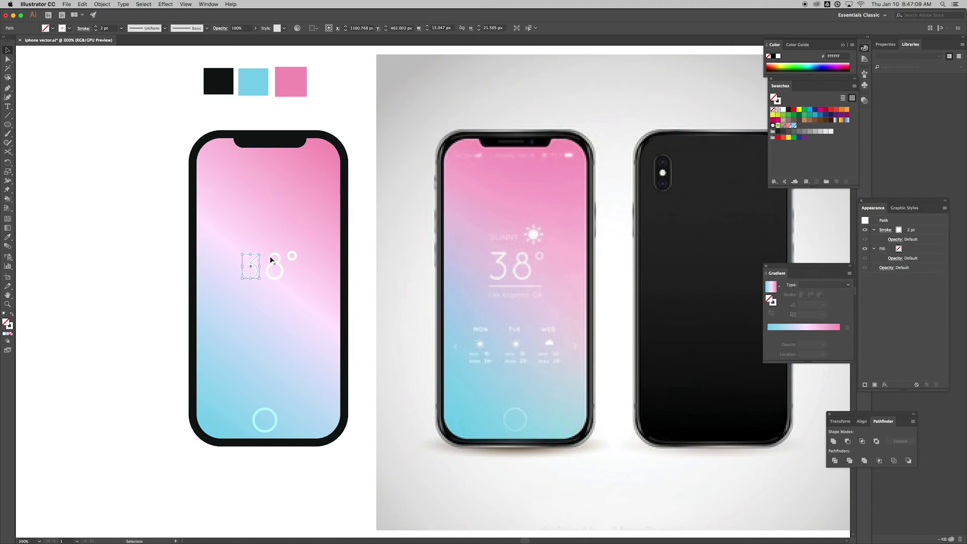
{"action": "key", "text": "shift"}
{"action": "left_click", "coordinate": [271, 259], "text": "shift"}
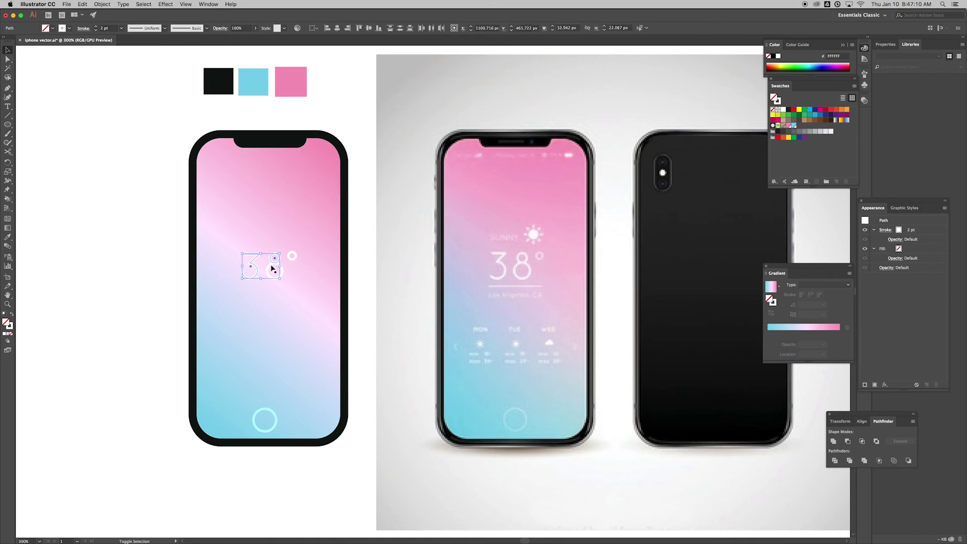
{"action": "left_click_drag", "start_coordinate": [271, 268], "coordinate": [274, 269]}
{"action": "left_click", "coordinate": [292, 255], "text": "shift"}
{"action": "key", "text": "super+g"}
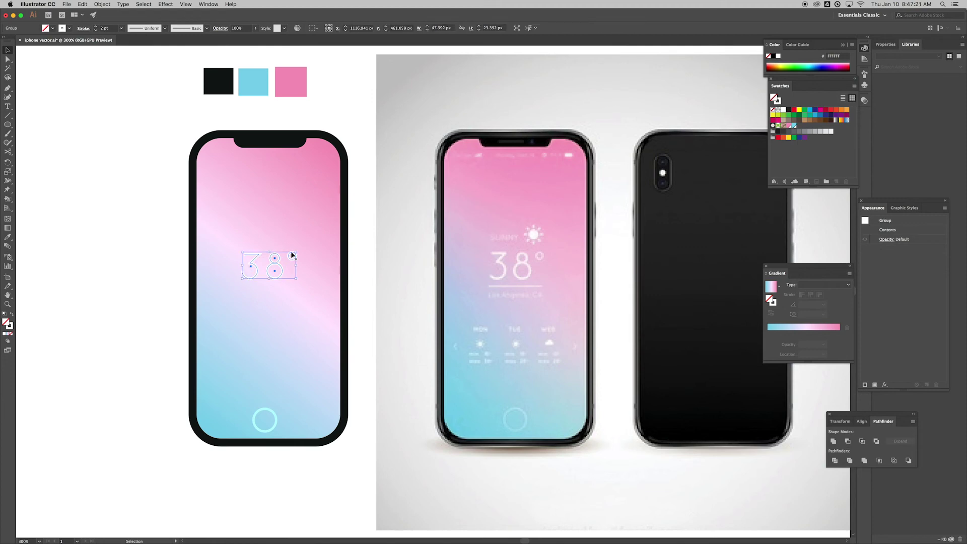
{"action": "left_click", "coordinate": [376, 256]}
{"action": "left_click", "coordinate": [282, 264]}
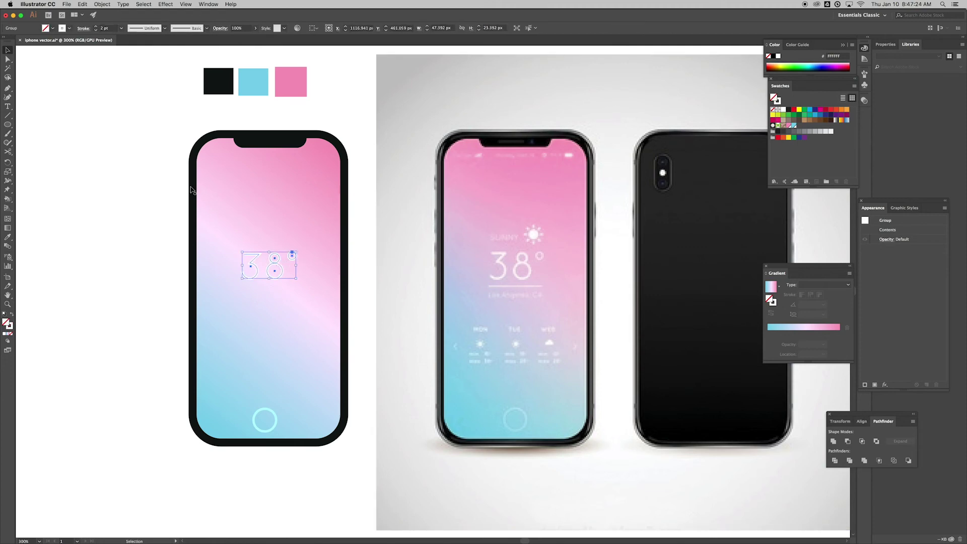
{"action": "left_click", "coordinate": [60, 86]}
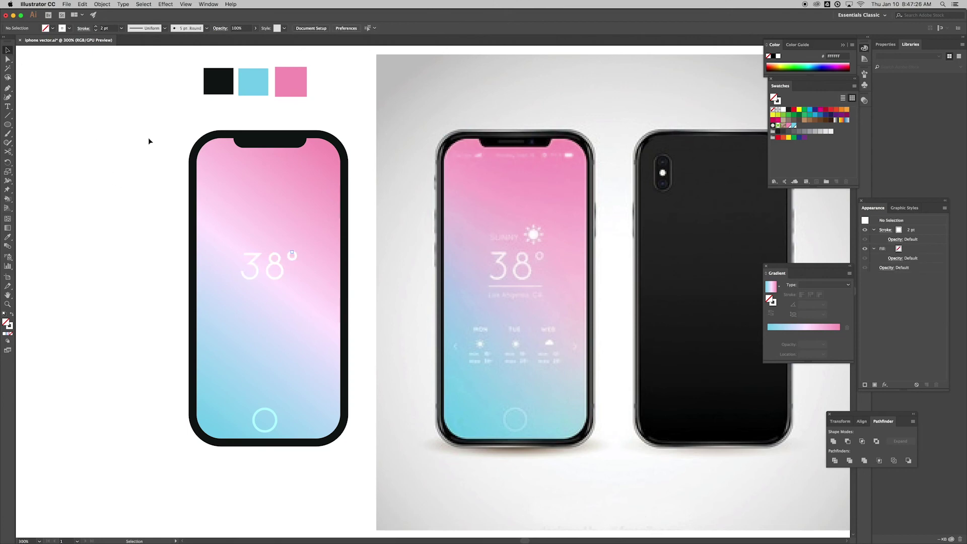
- Align all parts of the vector phone, including the notch, 38° reading and home-button circle, to their horizontal center
{"action": "left_click_drag", "start_coordinate": [154, 115], "coordinate": [359, 473]}
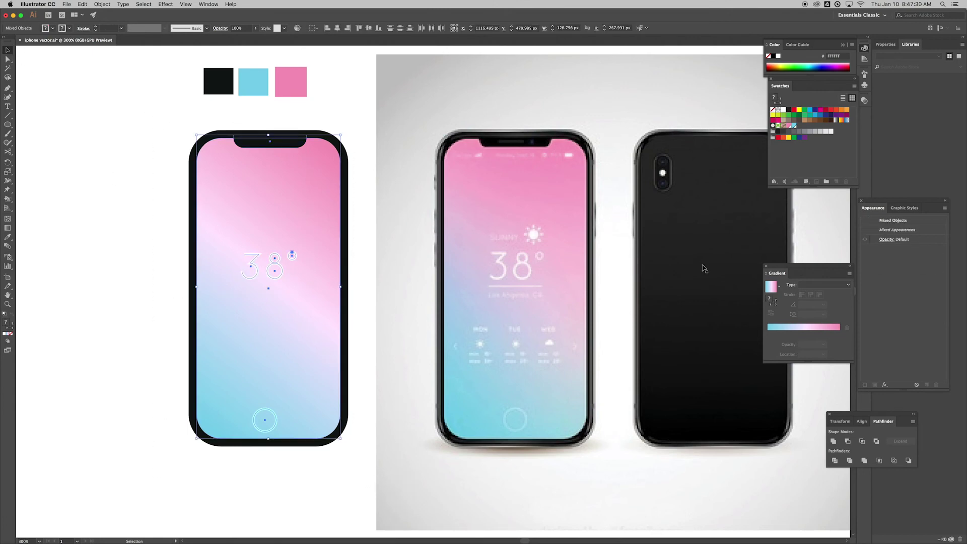
{"action": "left_click", "coordinate": [877, 416]}
{"action": "left_click_drag", "start_coordinate": [877, 415], "coordinate": [444, 186]}
{"action": "left_click", "coordinate": [208, 4]}
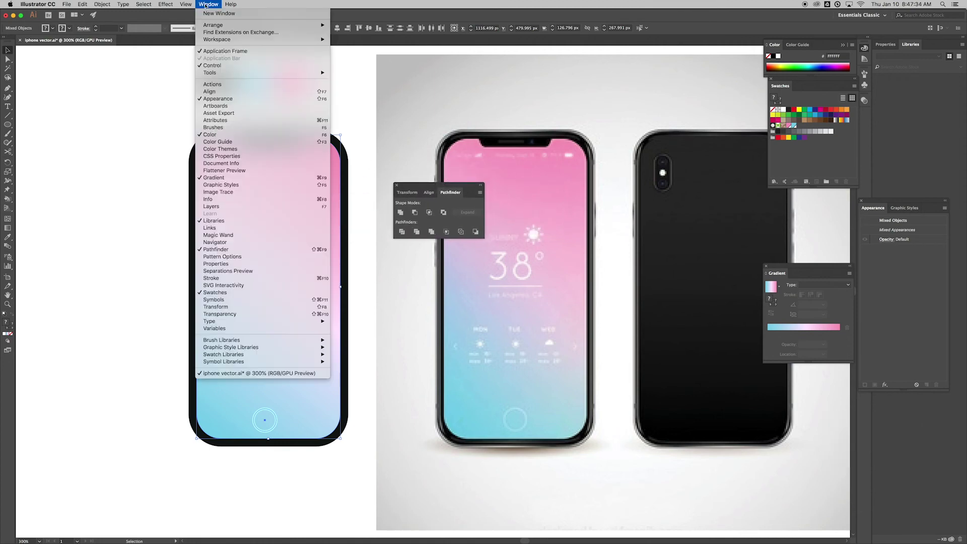
{"action": "left_click", "coordinate": [430, 194]}
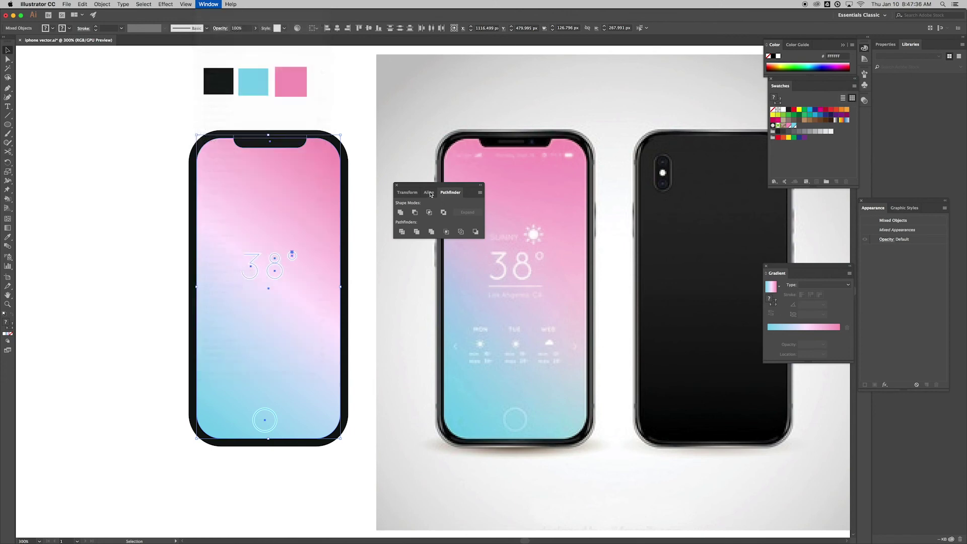
{"action": "left_click", "coordinate": [429, 192]}
{"action": "left_click_drag", "start_coordinate": [434, 186], "coordinate": [452, 203]}
{"action": "left_click_drag", "start_coordinate": [424, 145], "coordinate": [405, 170]}
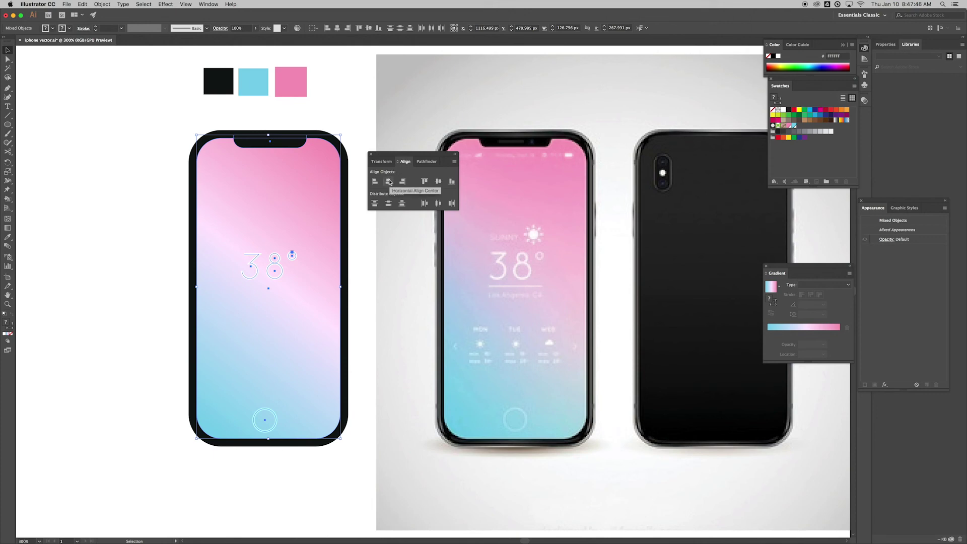
{"action": "left_click", "coordinate": [389, 182]}
{"action": "left_click", "coordinate": [389, 181]}
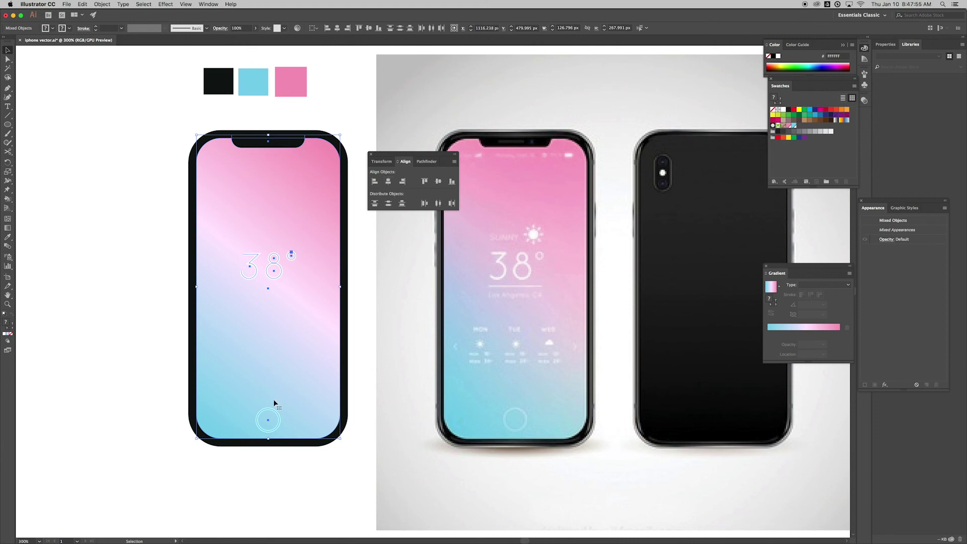
{"action": "left_click", "coordinate": [130, 340]}
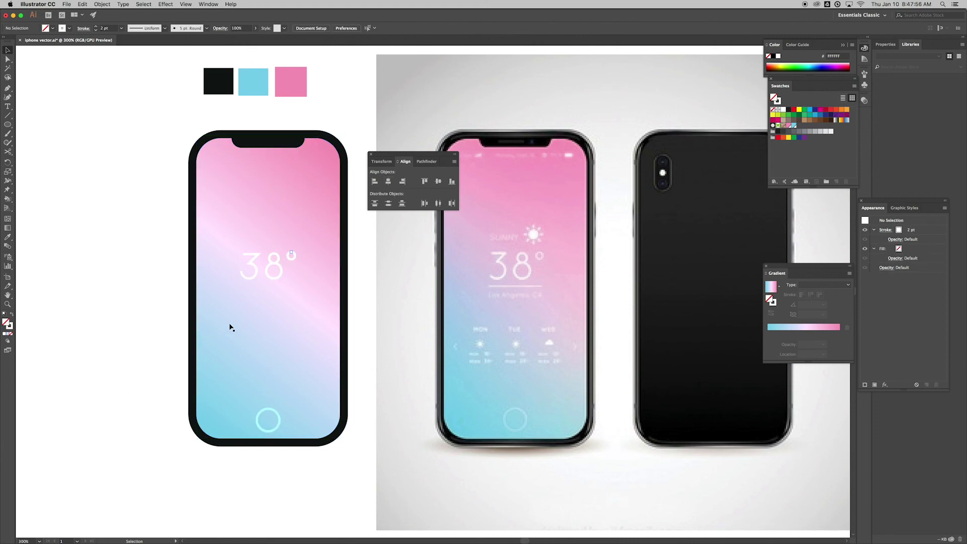
- Move the Align panel off the artwork and shift the reference image farther to the right of the vector phone
{"action": "left_click_drag", "start_coordinate": [296, 309], "coordinate": [322, 316]}
{"action": "left_click_drag", "start_coordinate": [391, 154], "coordinate": [762, 325]}
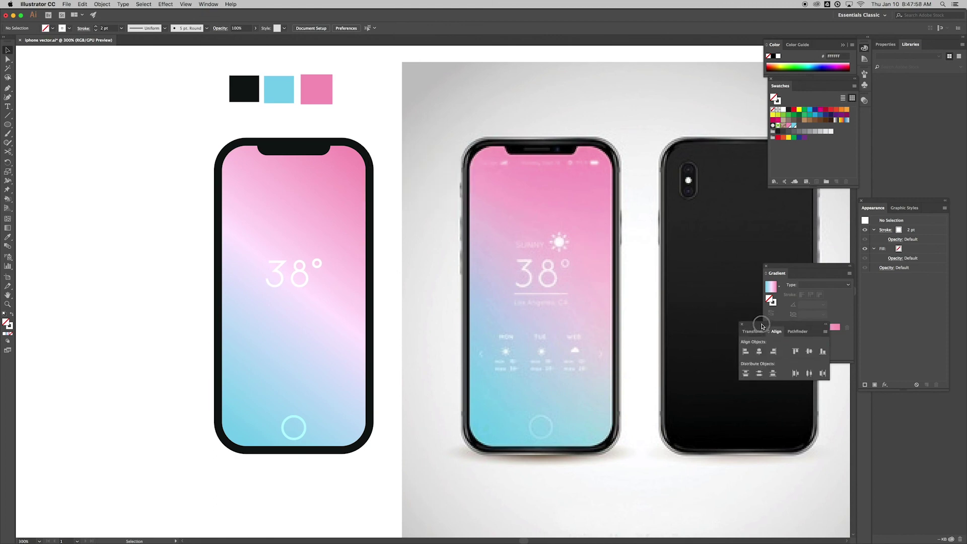
{"action": "left_click_drag", "start_coordinate": [540, 250], "coordinate": [697, 235]}
{"action": "left_click_drag", "start_coordinate": [444, 247], "coordinate": [507, 250]}
- Delete the black, blue and pink color sample squares above the vector phone
{"action": "left_click_drag", "start_coordinate": [252, 71], "coordinate": [405, 113]}
{"action": "key", "text": "Delete"}
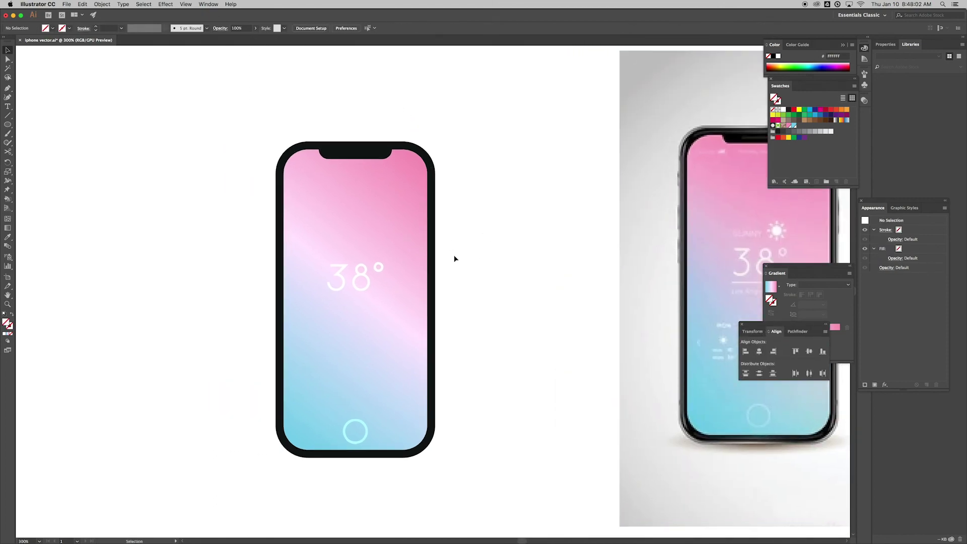
{"action": "scroll", "coordinate": [493, 283], "scroll_direction": "down", "scroll_amount": 2}
{"action": "scroll", "coordinate": [492, 282], "scroll_direction": "left", "scroll_amount": 2}
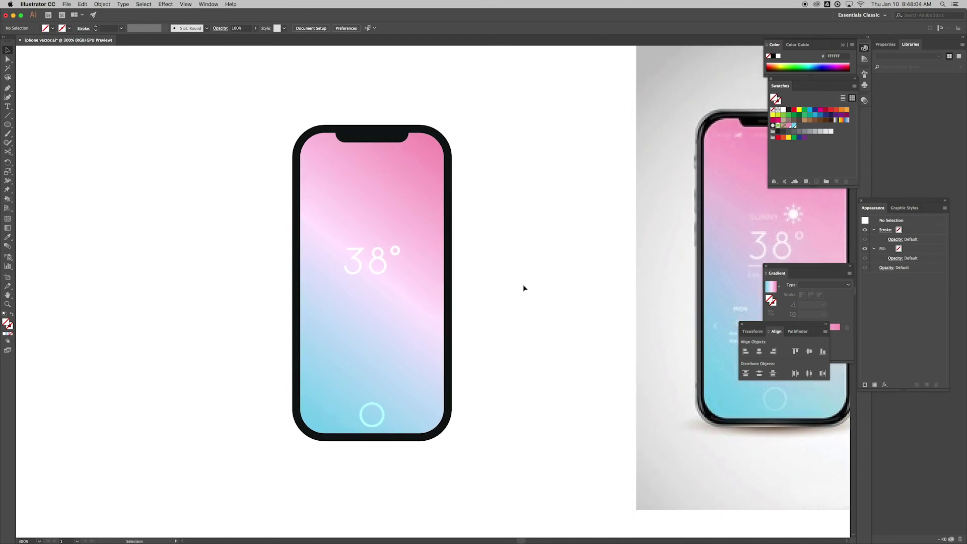